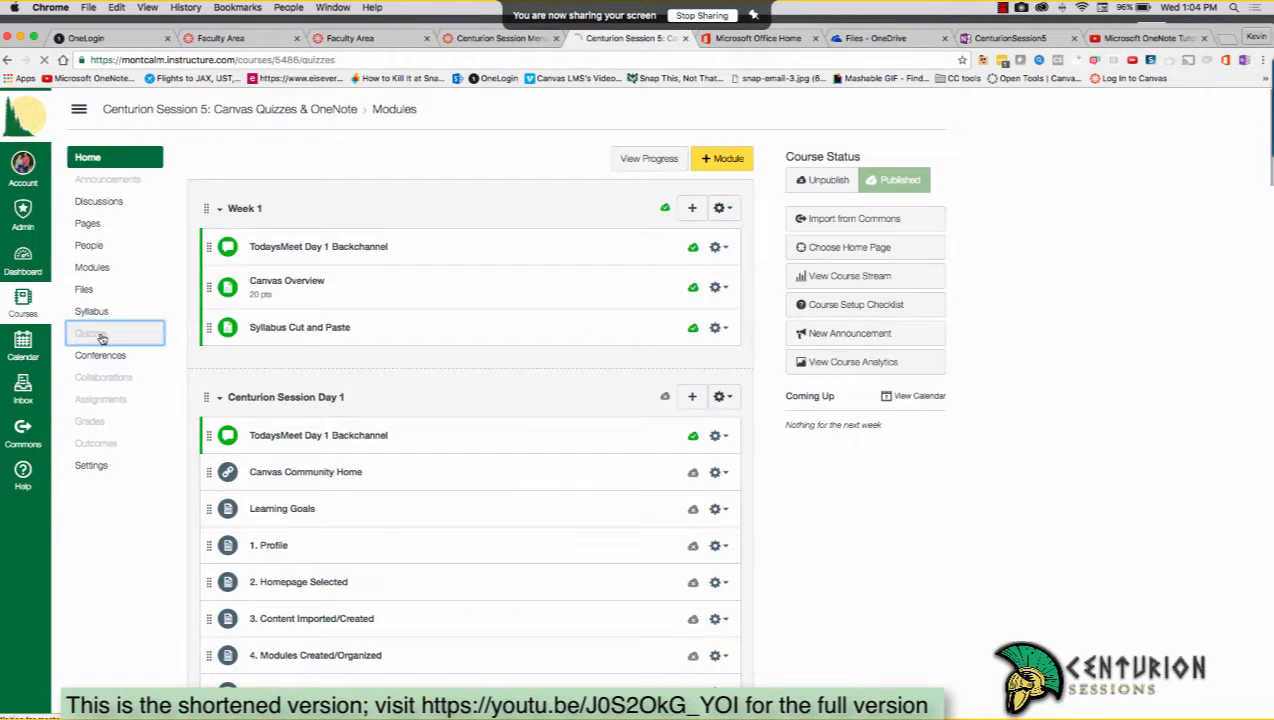
# Add a new quiz named "Week 1 Canvas Overview Quiz" to the Week 1 module.
pyautogui.click(100, 337)
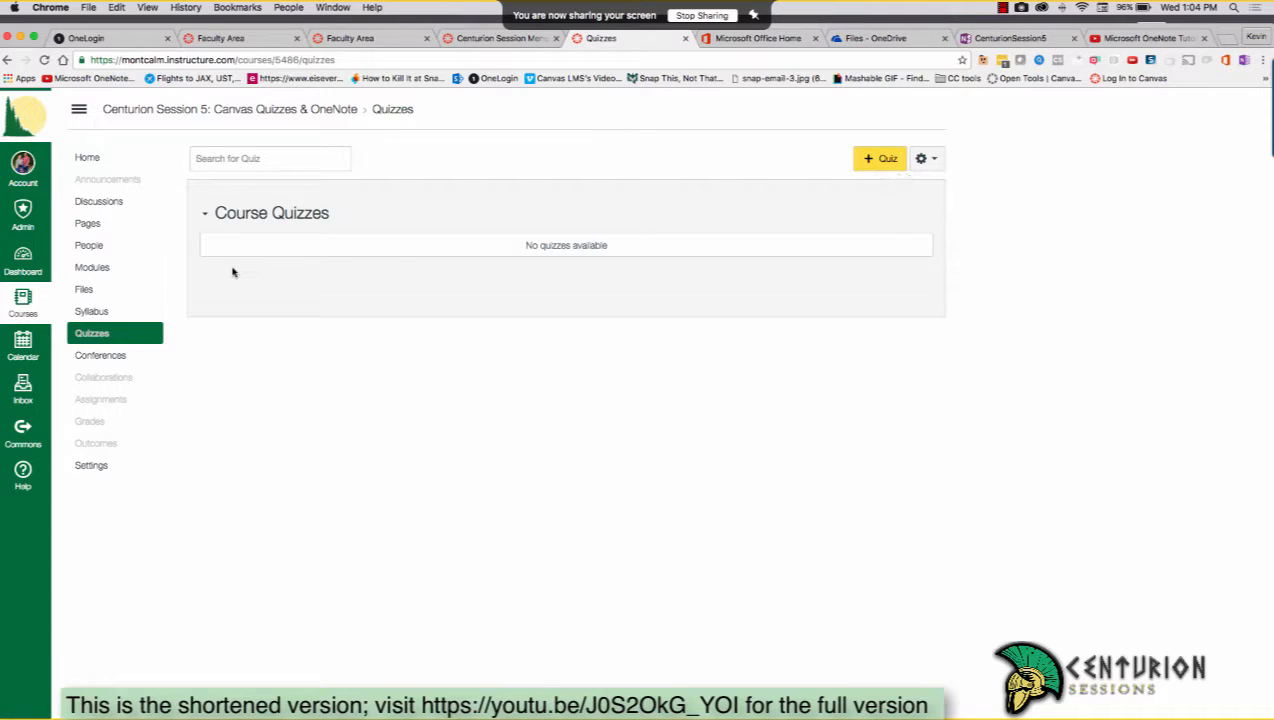
pyautogui.click(115, 270)
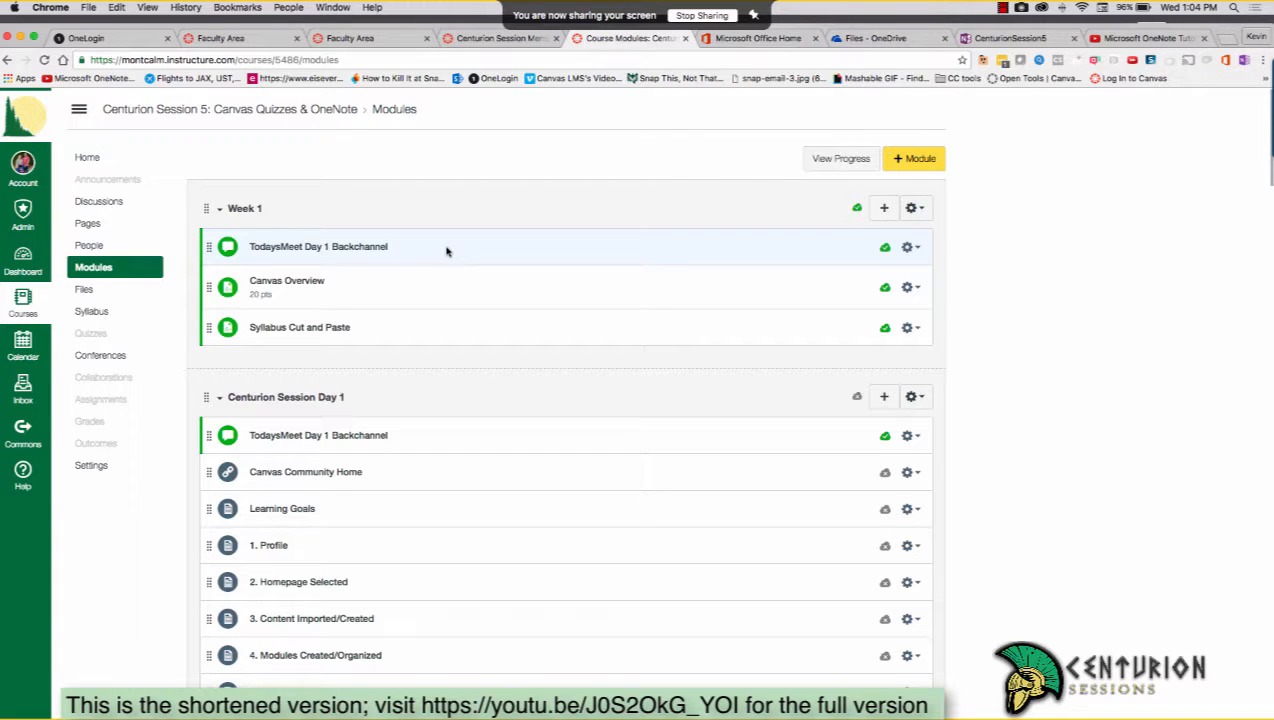
pyautogui.click(884, 208)
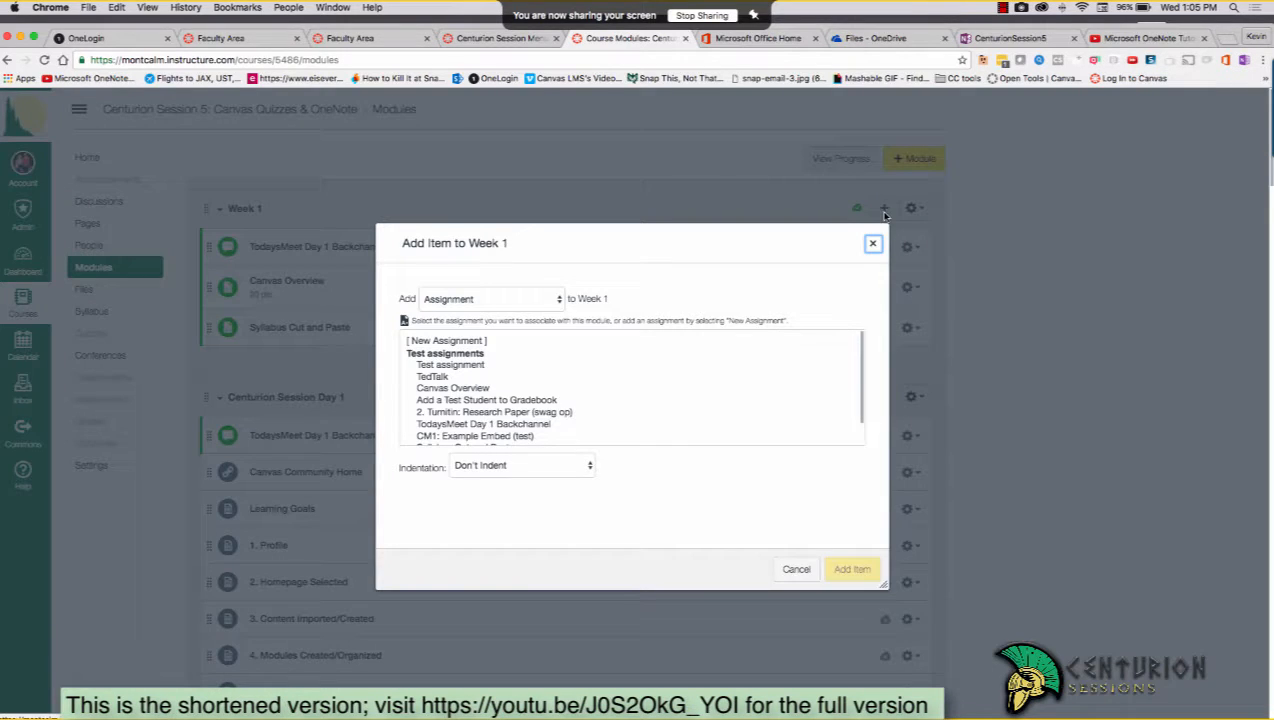
pyautogui.click(469, 305)
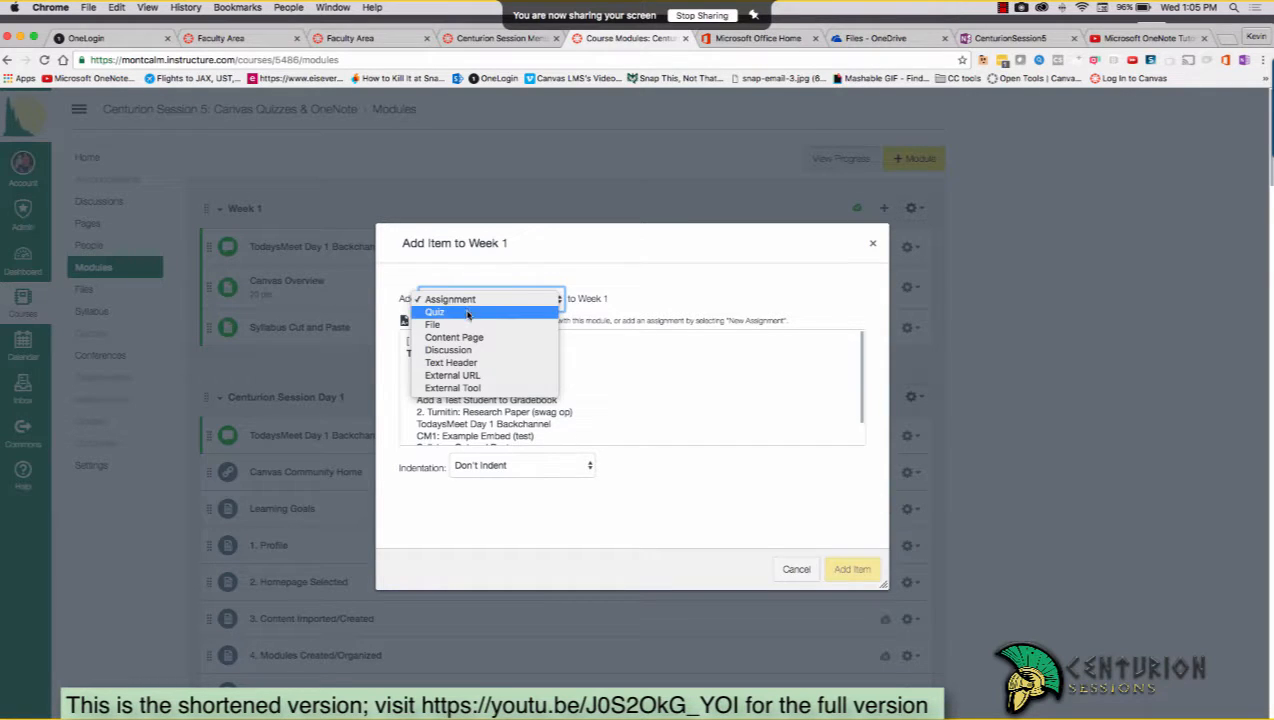
pyautogui.click(466, 313)
pyautogui.click(437, 341)
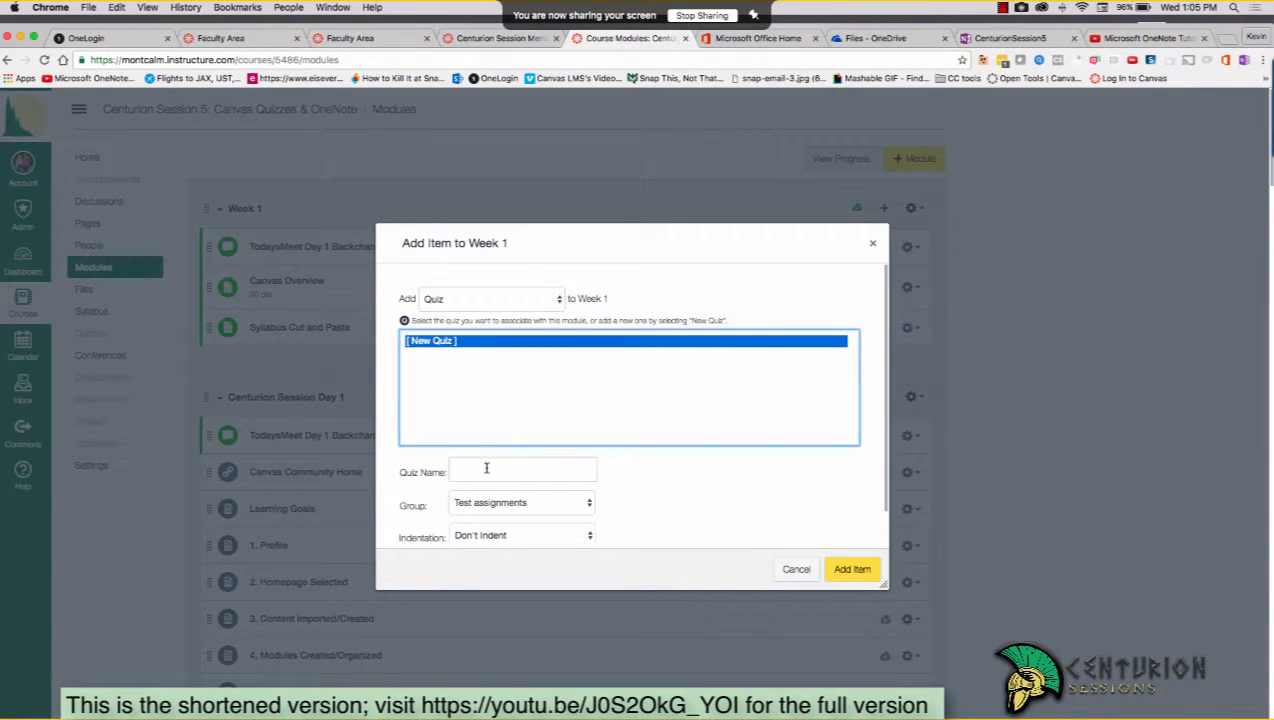
pyautogui.click(486, 469)
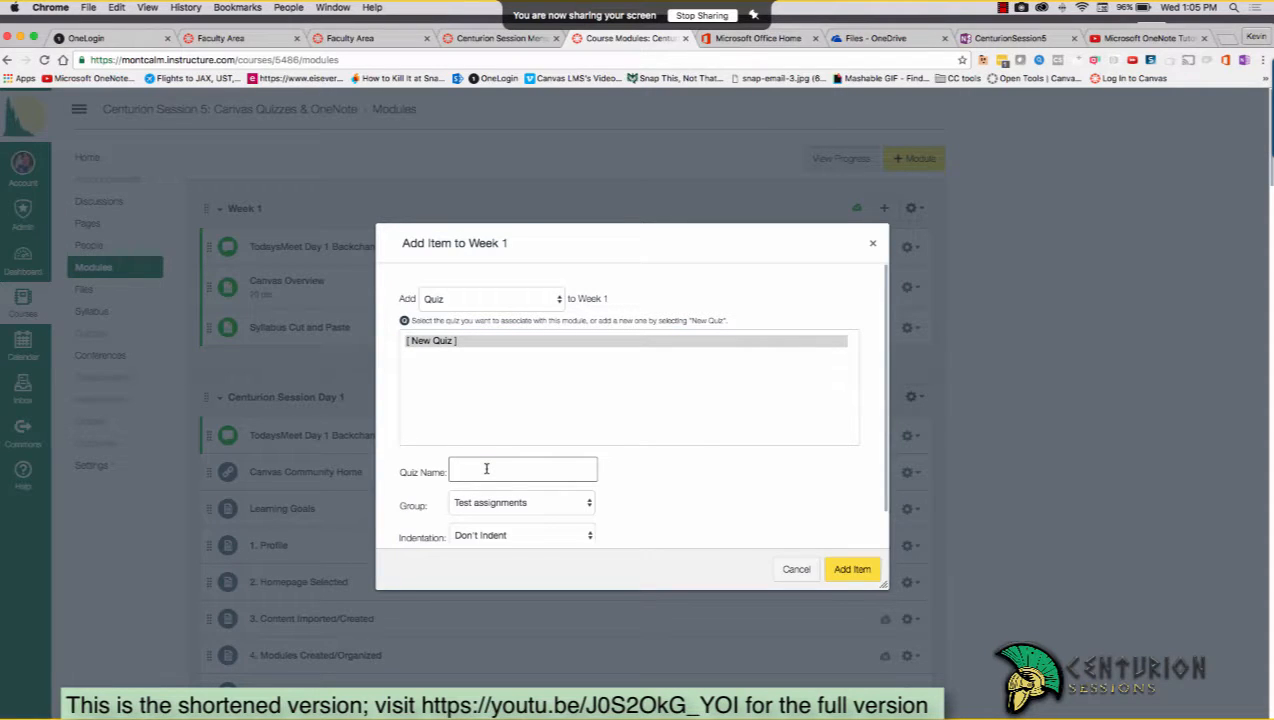
pyautogui.write('Week 1 Canvas Overview Quiz')
pyautogui.click(851, 570)
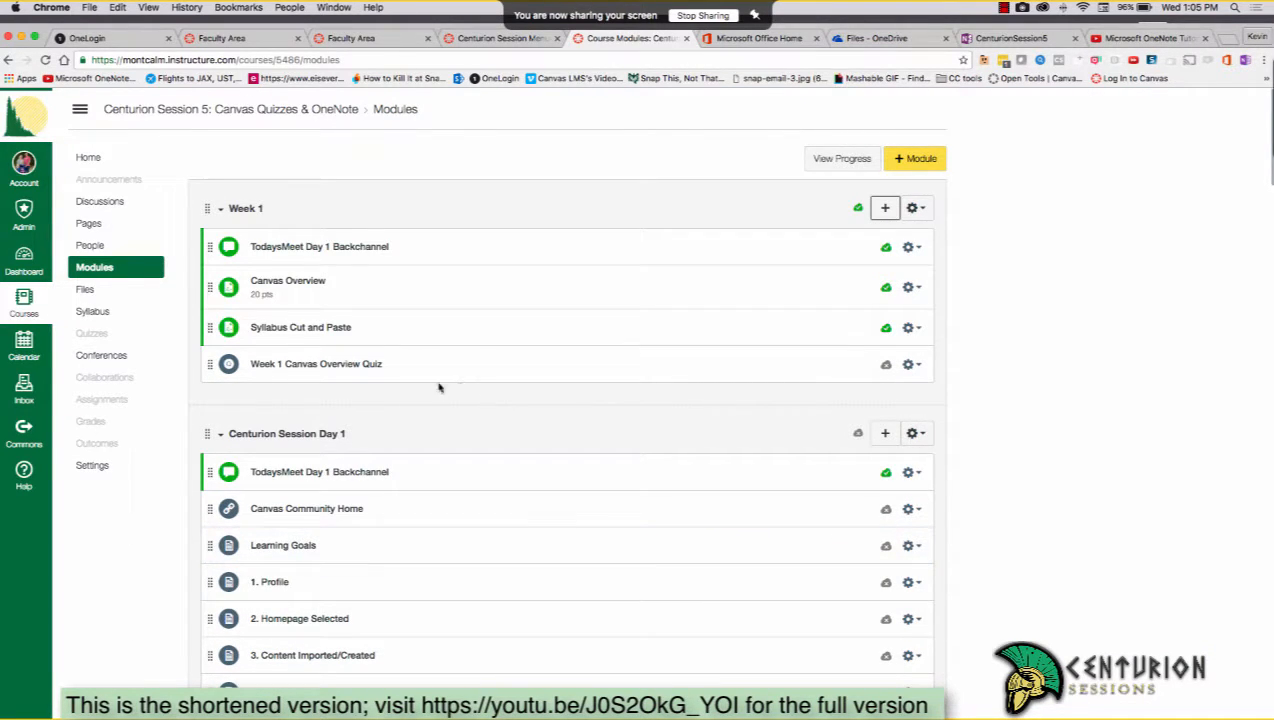
# Open the Week 1 Canvas Overview Quiz from the course's quiz list for editing.
pyautogui.click(113, 335)
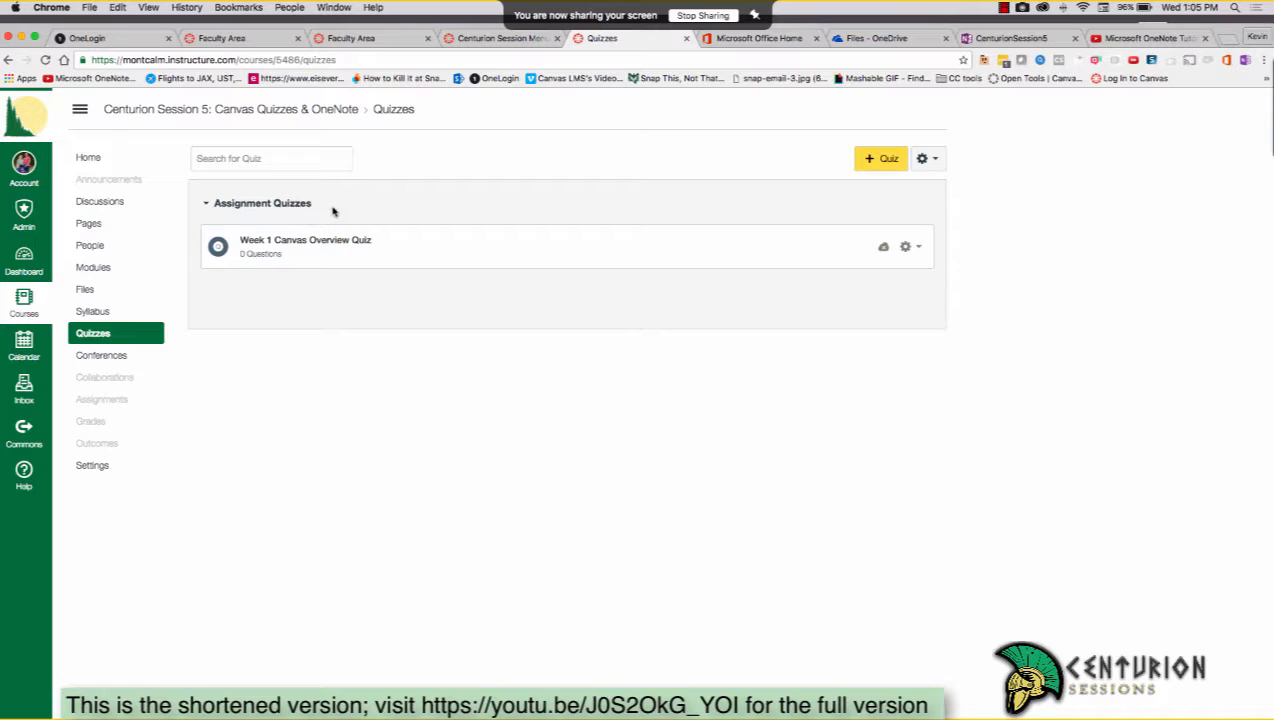
pyautogui.click(427, 253)
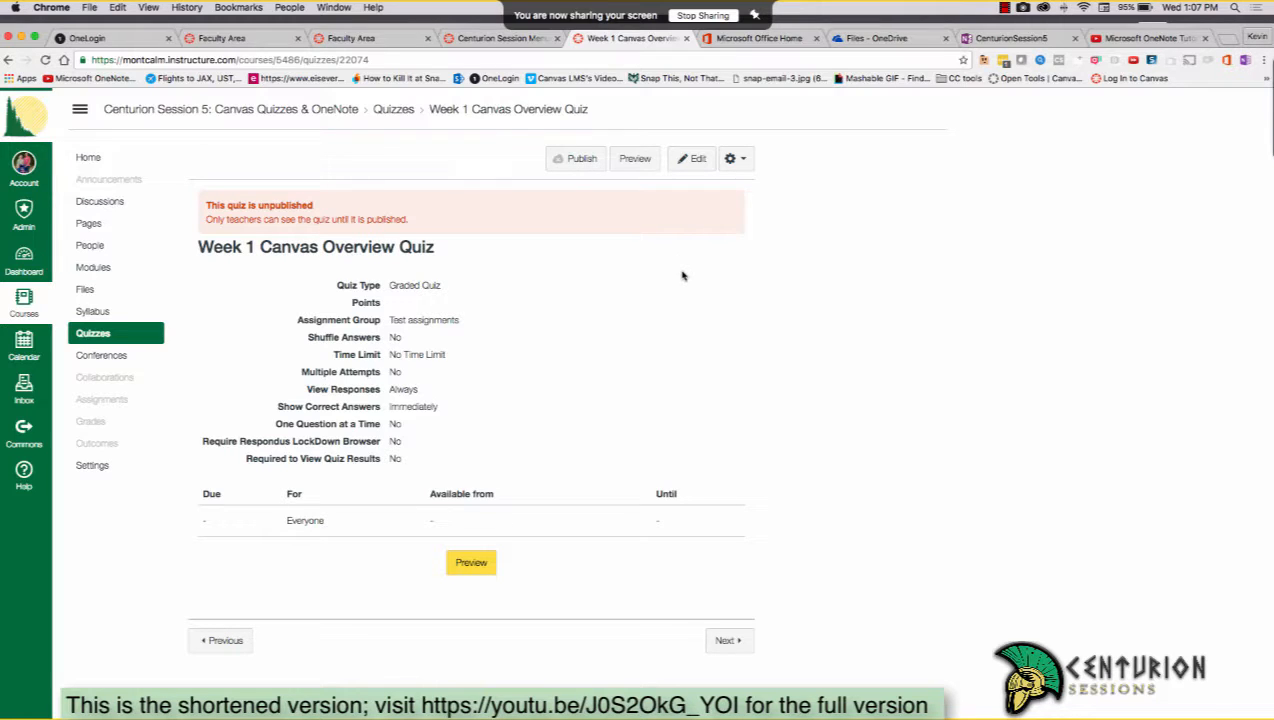
pyautogui.click(695, 160)
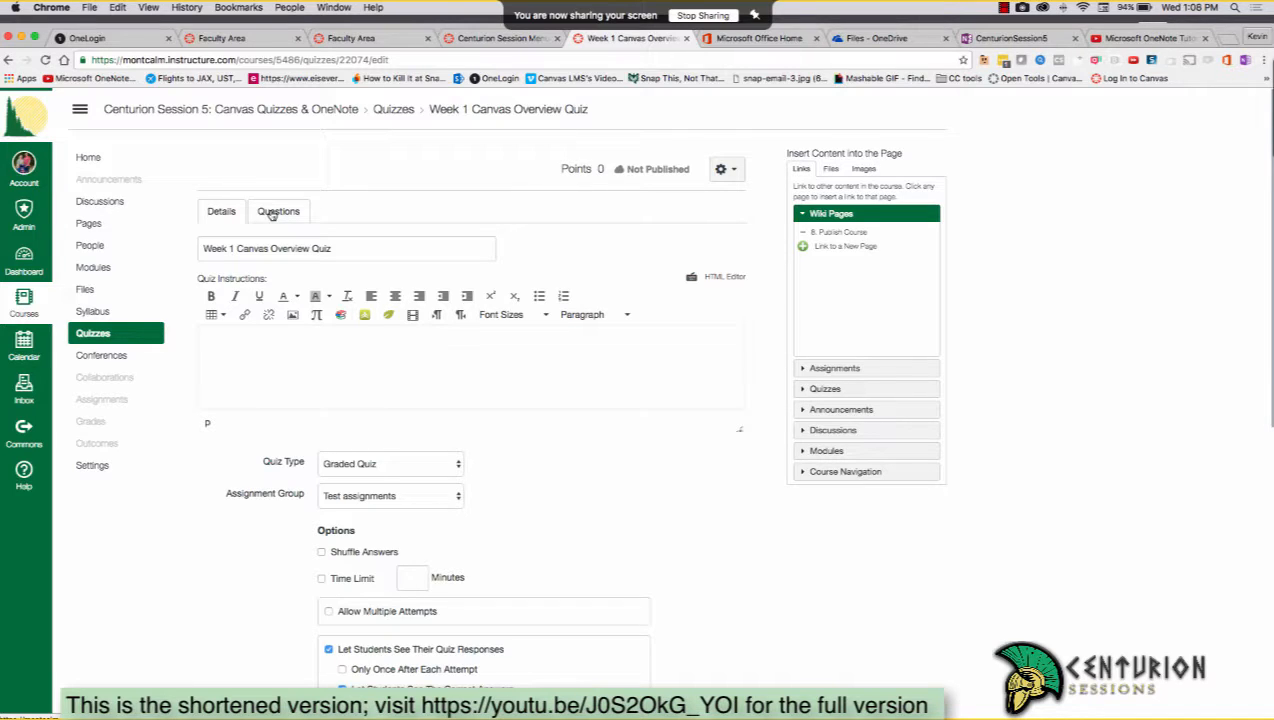
# Write bold instructions saying the quick quiz shows the instructor what was learned in the Canvas Overview and guides further instruction, and save without a time limit.
pyautogui.click(262, 362)
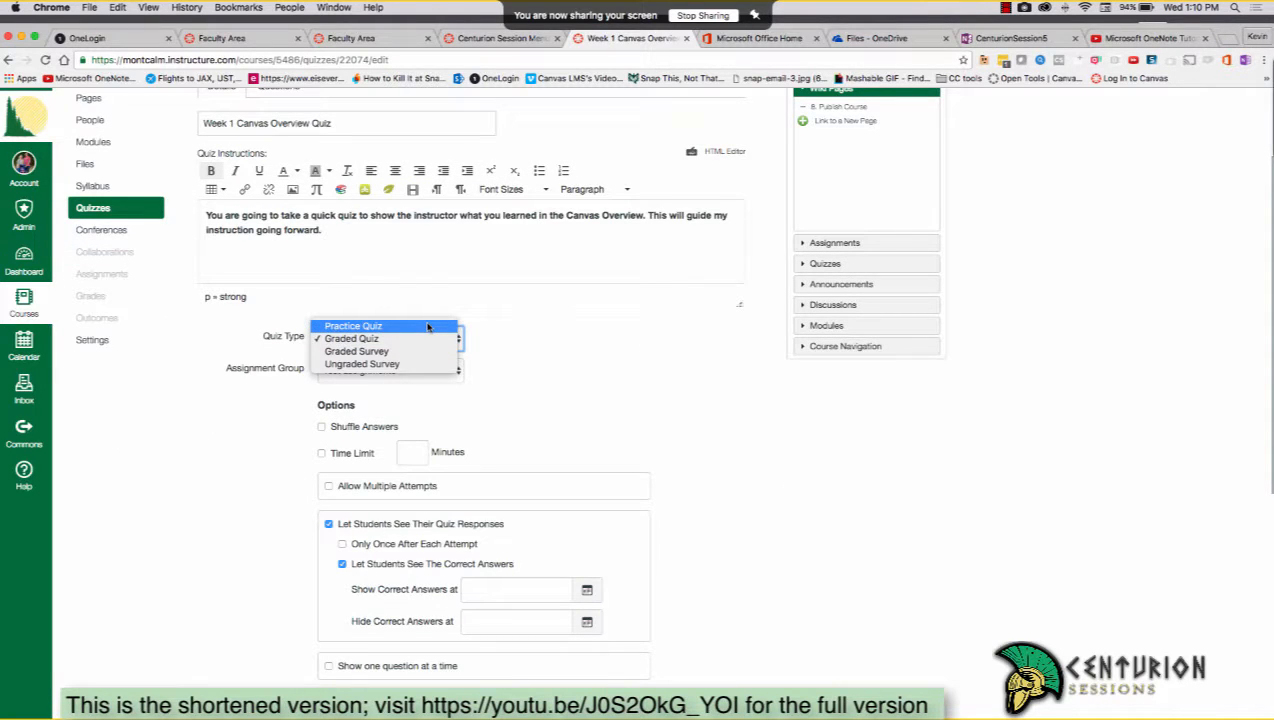
pyautogui.scroll(-3, 518, 321)
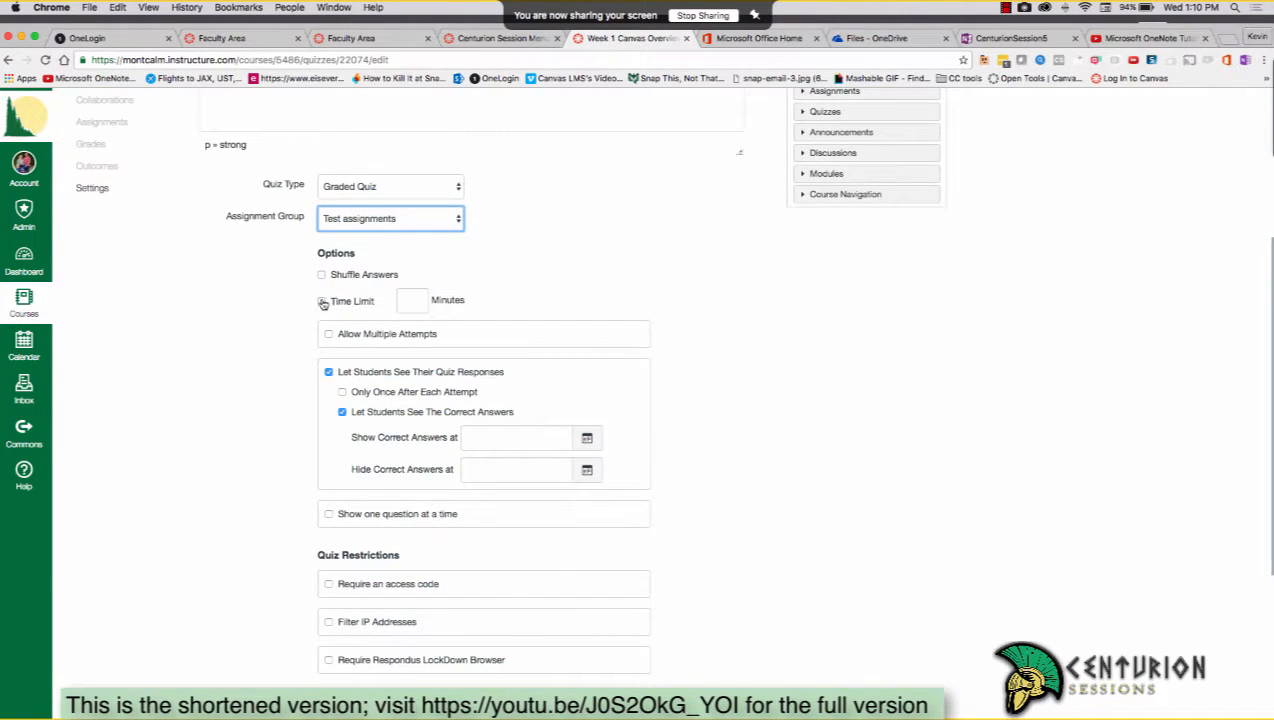
pyautogui.click(321, 302)
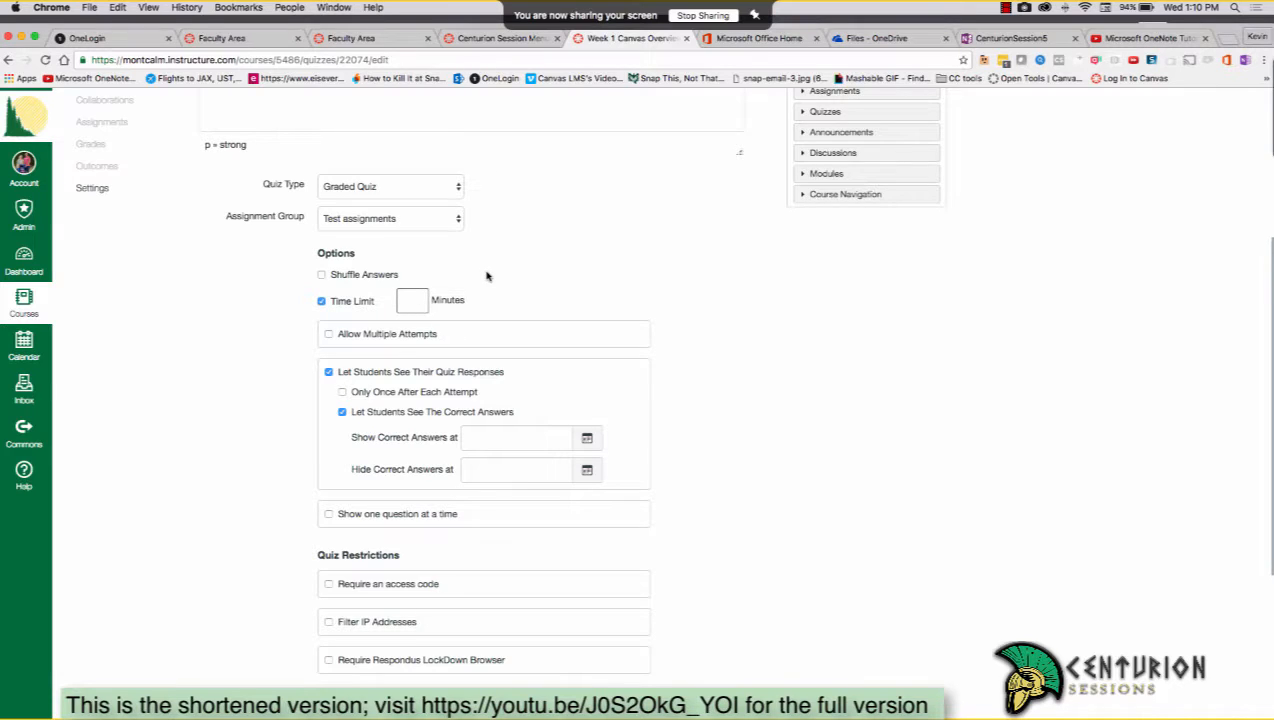
pyautogui.click(322, 302)
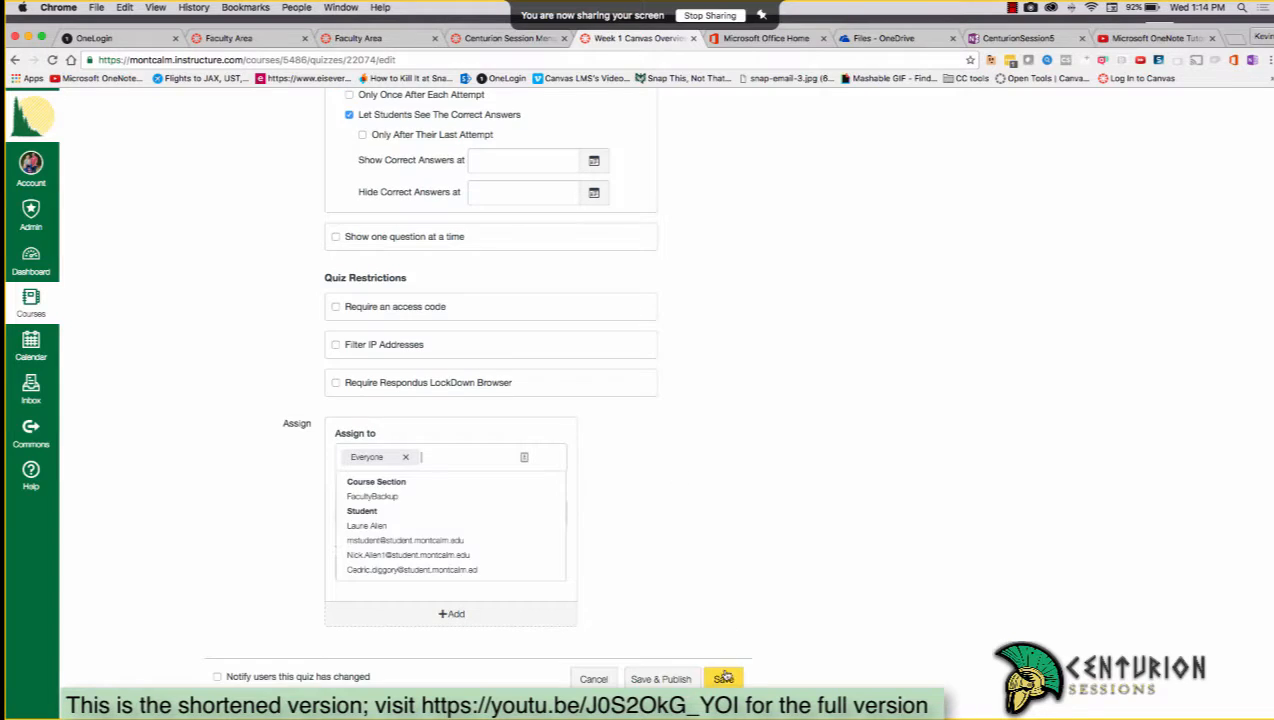
pyautogui.click(724, 678)
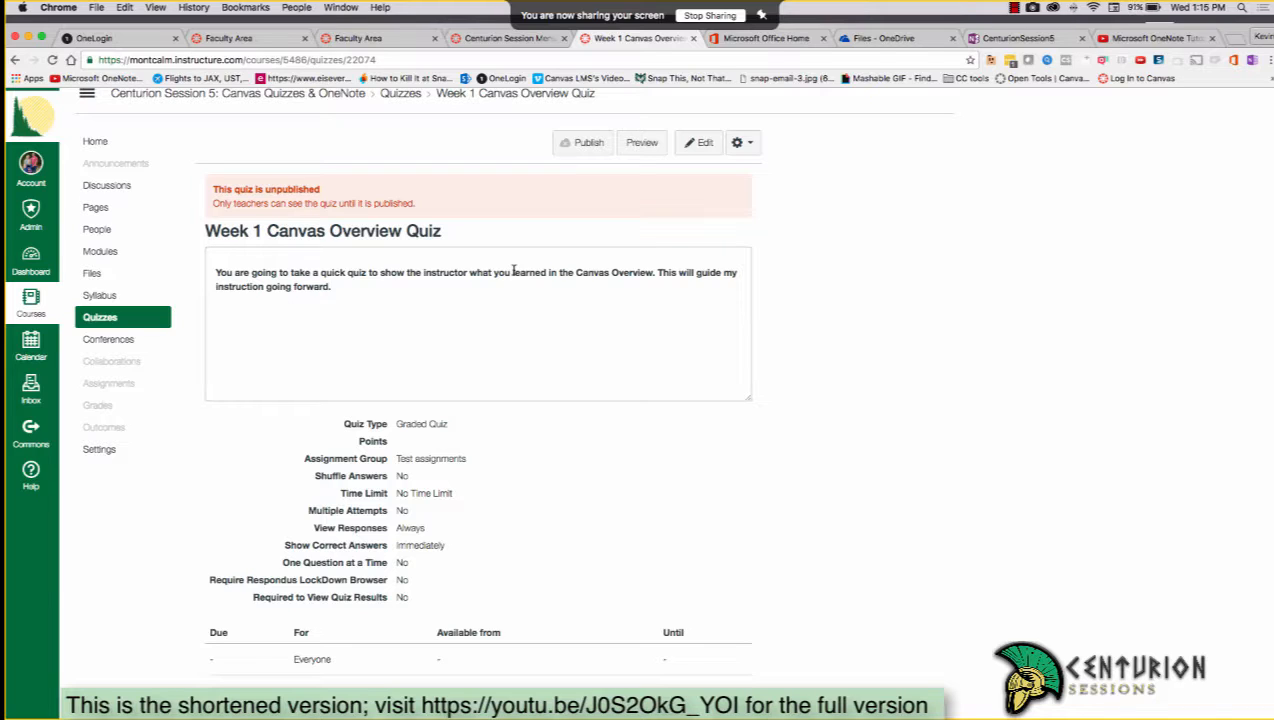
# Add a new True/False question to the Week 1 Canvas Overview Quiz, named "Question 1" and worth 2 points.
pyautogui.click(702, 147)
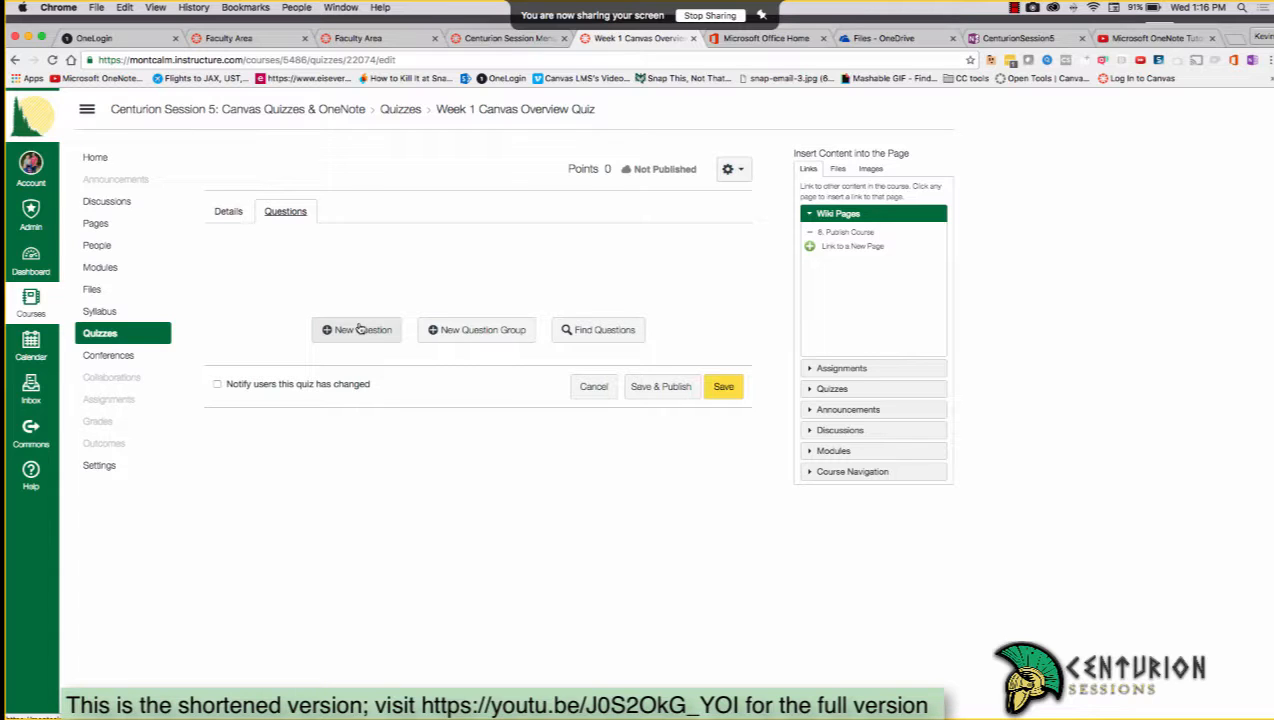
pyautogui.click(360, 329)
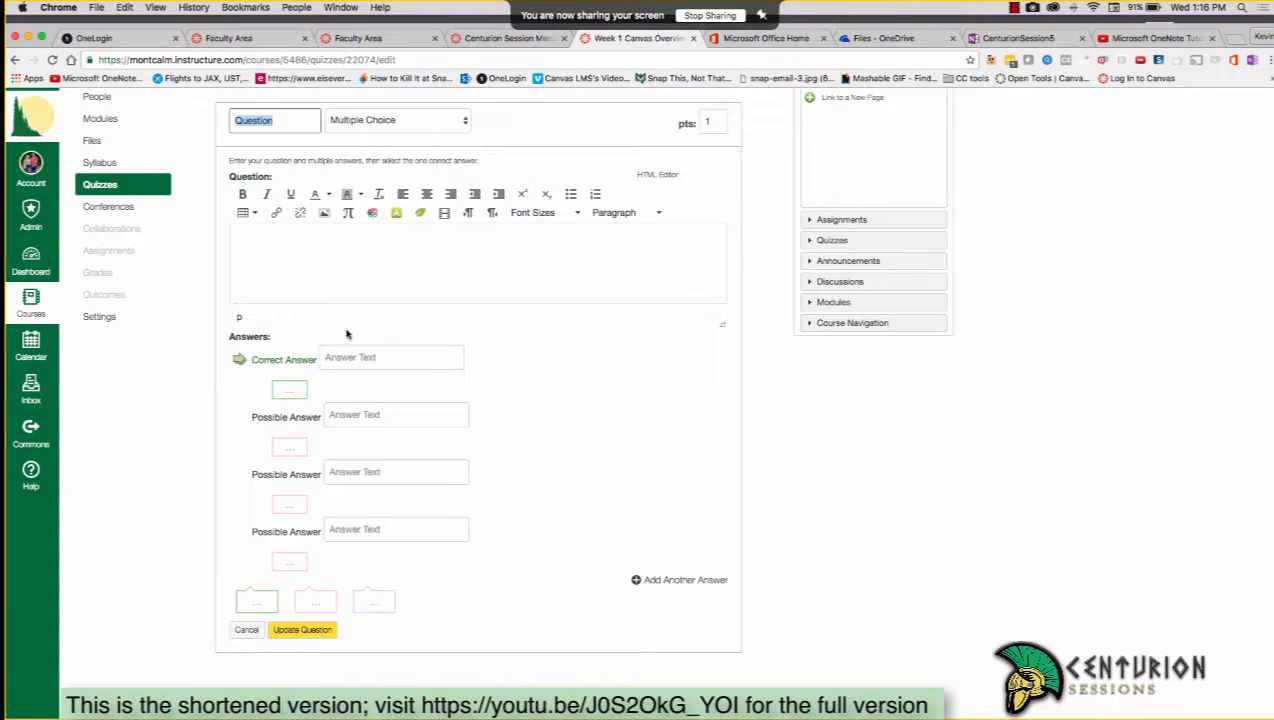
pyautogui.scroll(1, 792, 470)
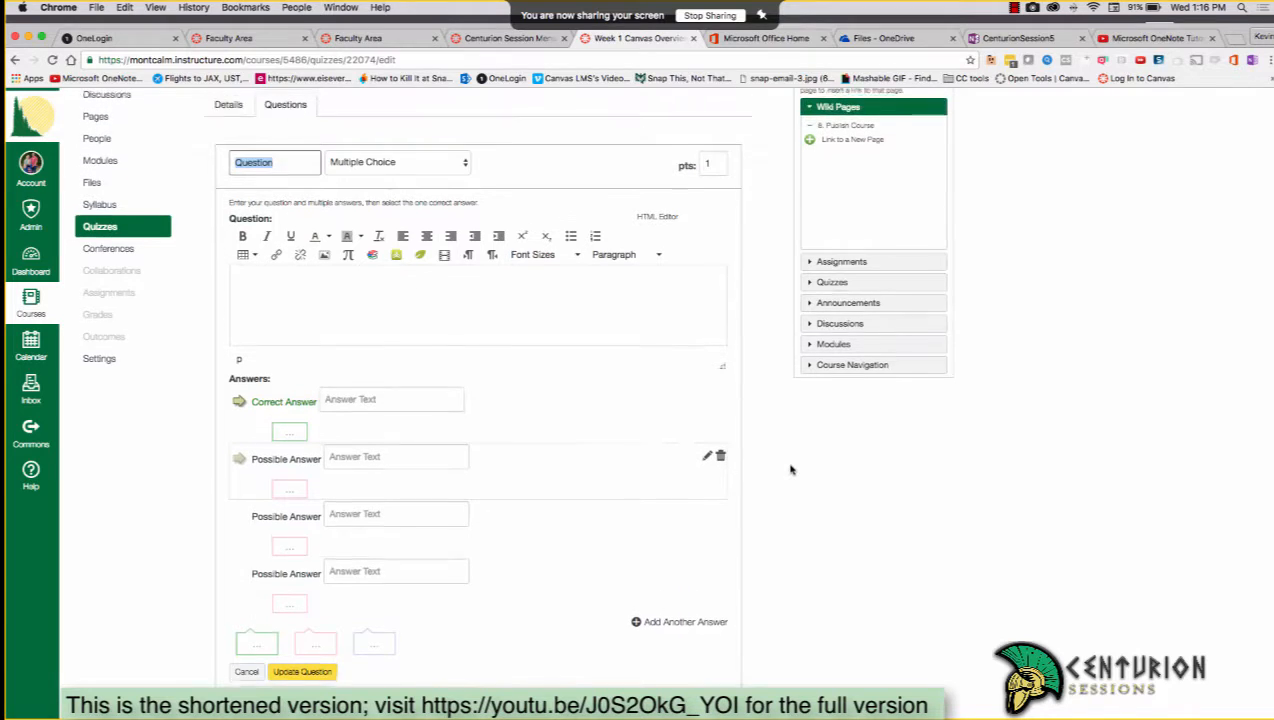
pyautogui.scroll(-1, 790, 470)
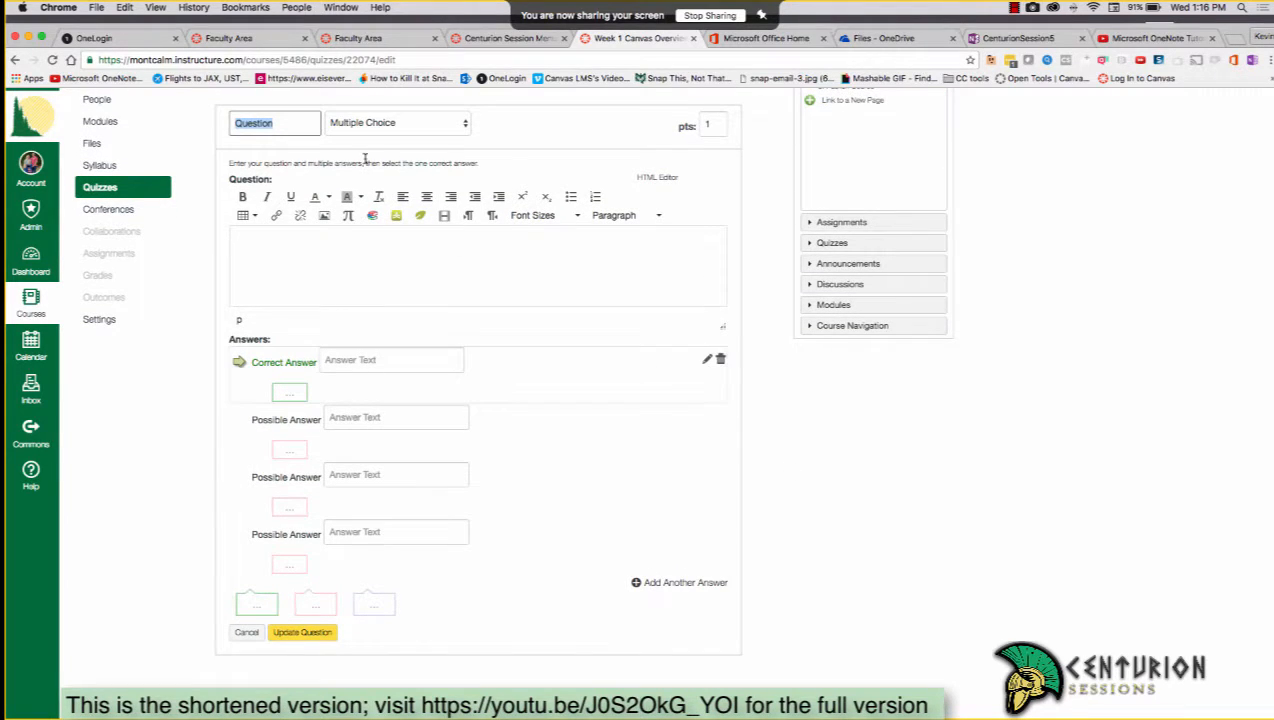
pyautogui.click(286, 122)
pyautogui.write('1')
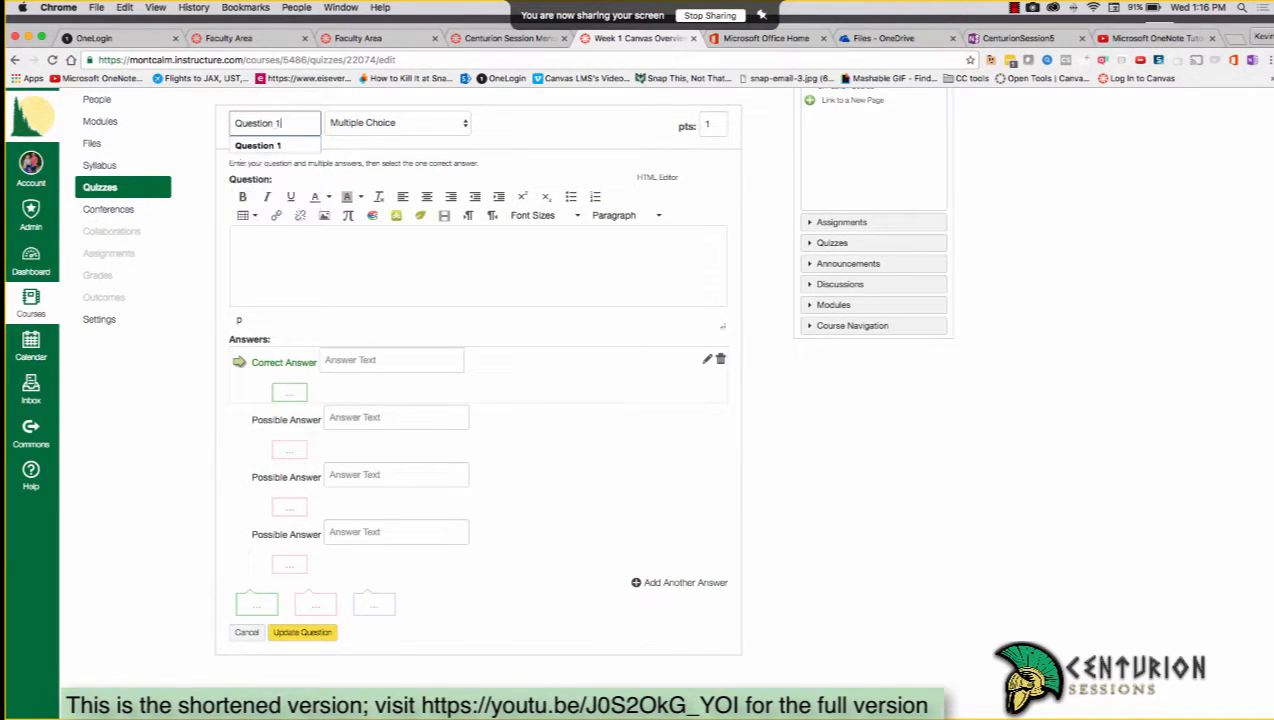
pyautogui.click(457, 125)
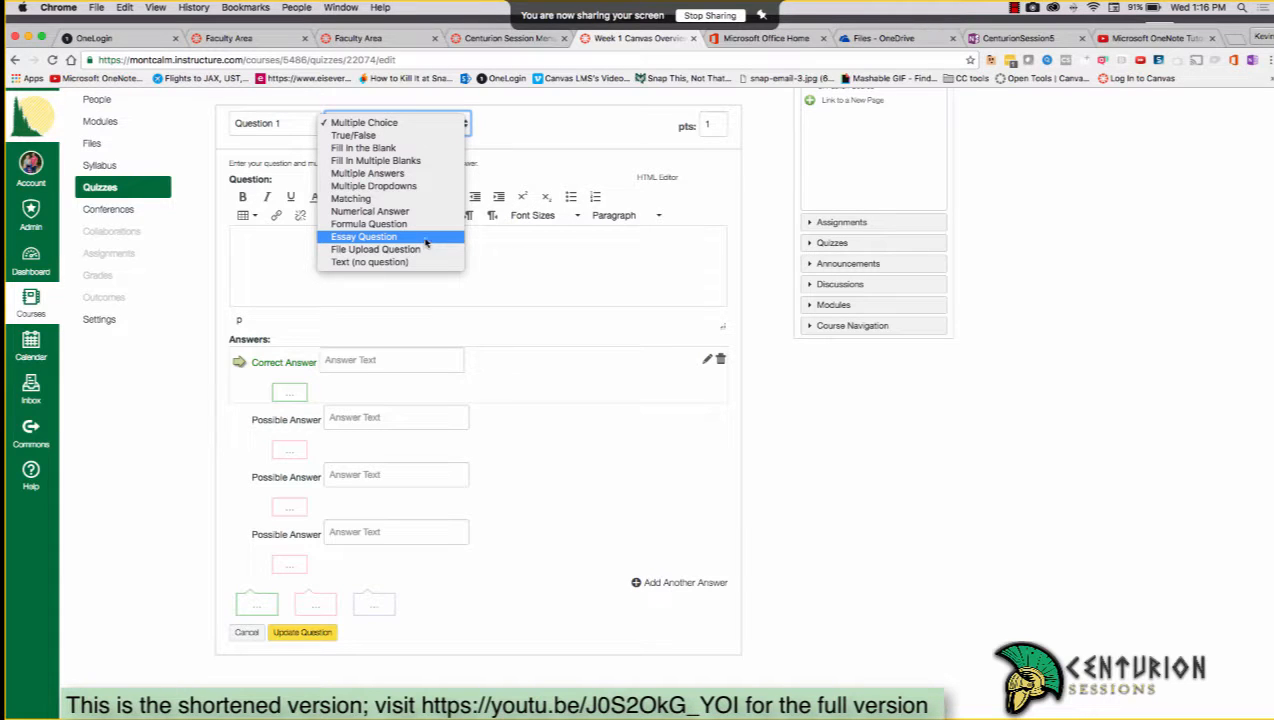
pyautogui.click(390, 136)
pyautogui.click(710, 204)
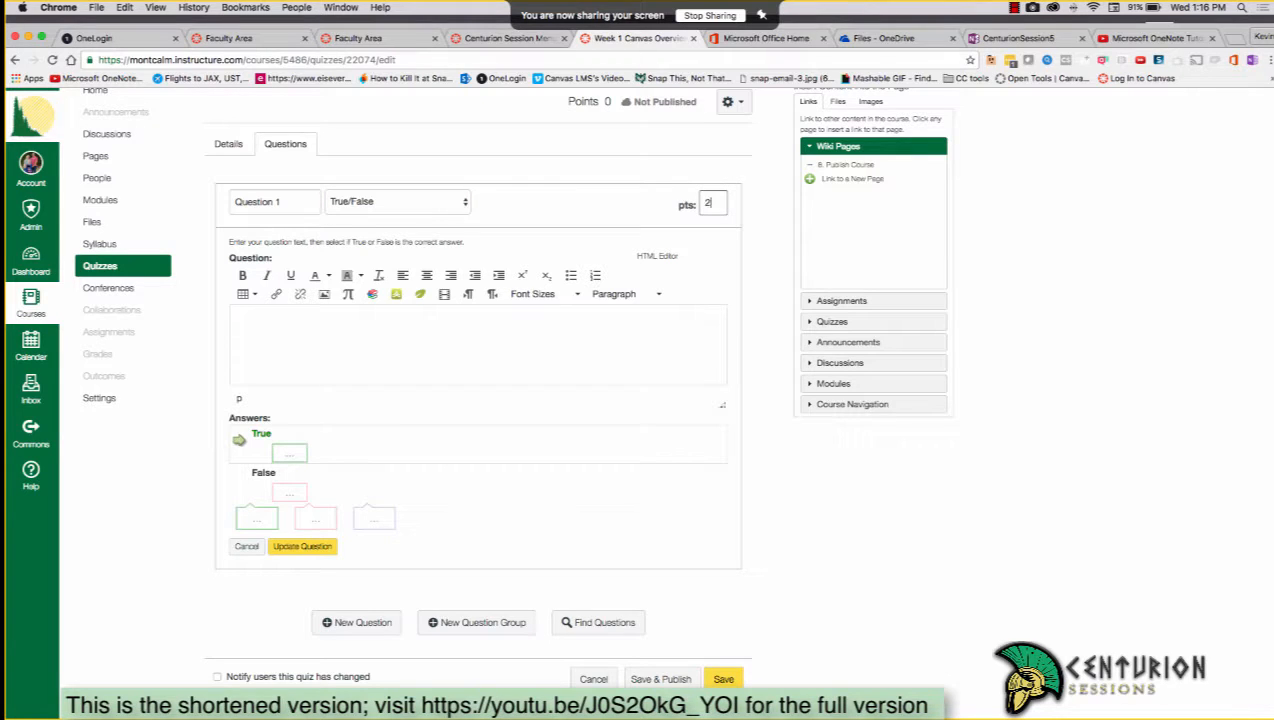
pyautogui.write('2')
# Enter "Canvas is not an LMS:" as the question text and mark False as the correct answer.
pyautogui.click(763, 237)
pyautogui.write('Canvas is an LMS.')
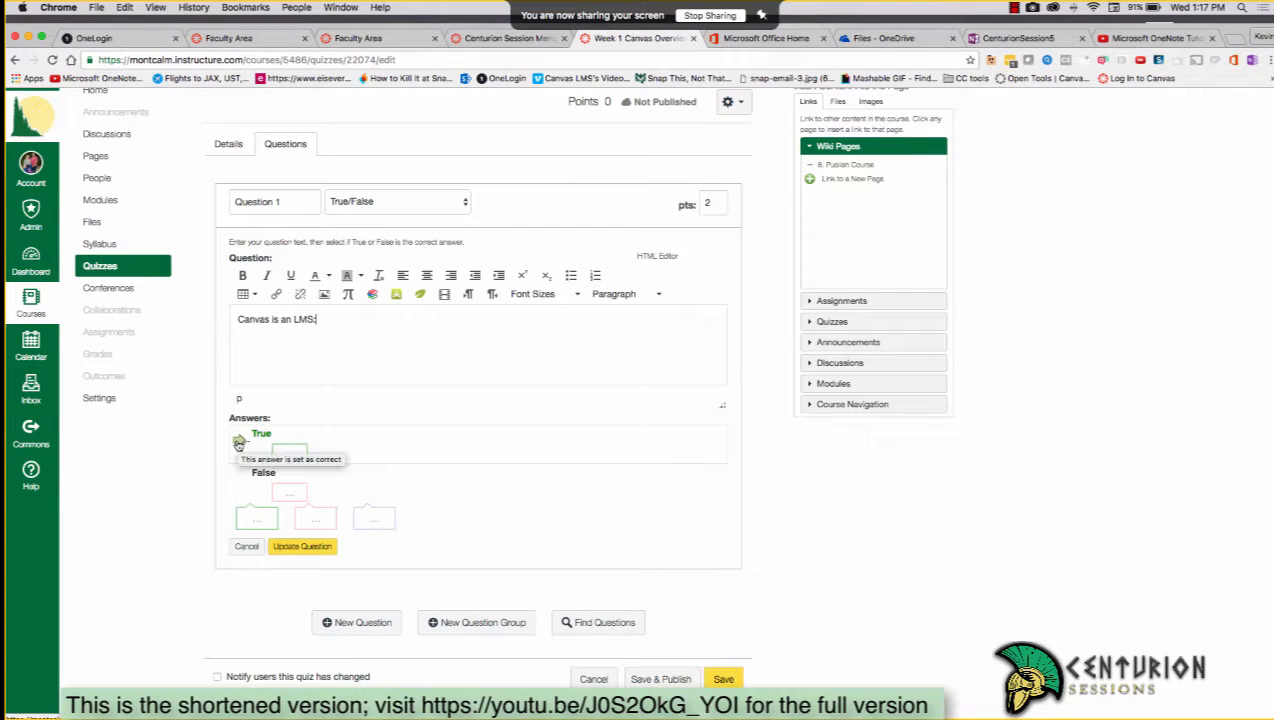
pyautogui.click(294, 320)
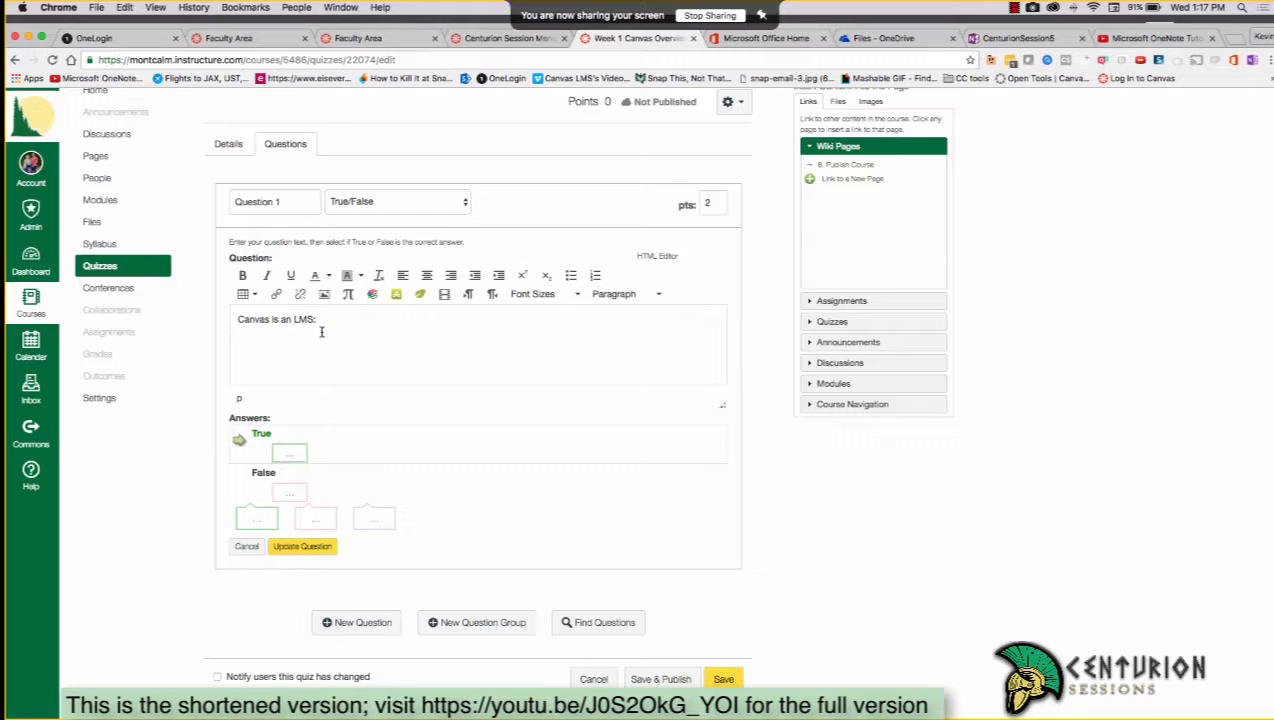
pyautogui.write('not')
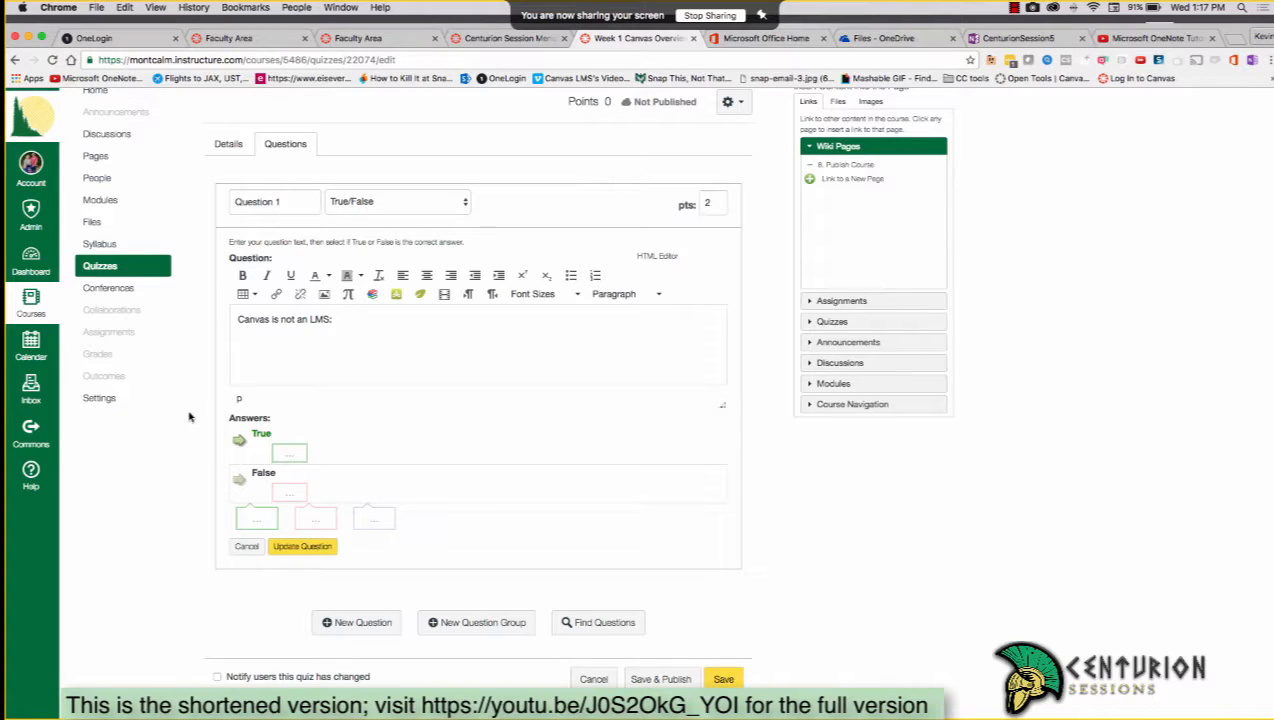
pyautogui.click(239, 484)
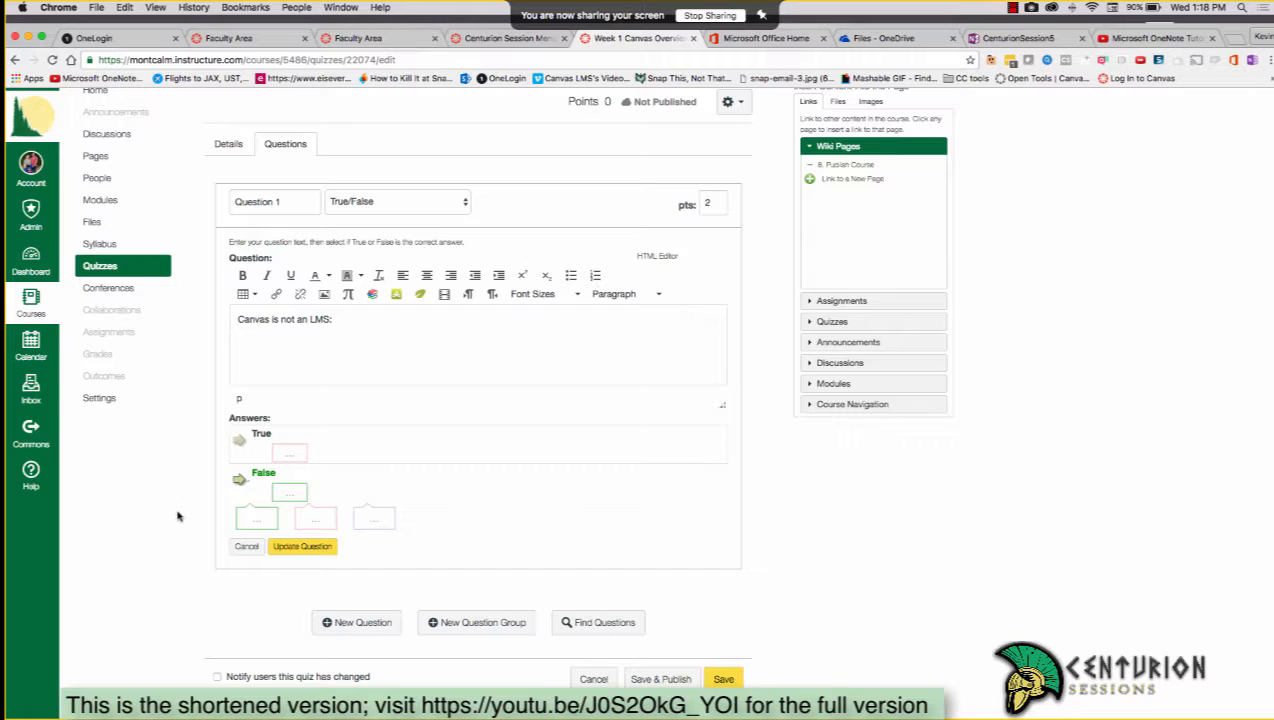
# Expand the correct, wrong and general answer comment boxes, leave them empty, and update the True/False question.
pyautogui.click(256, 521)
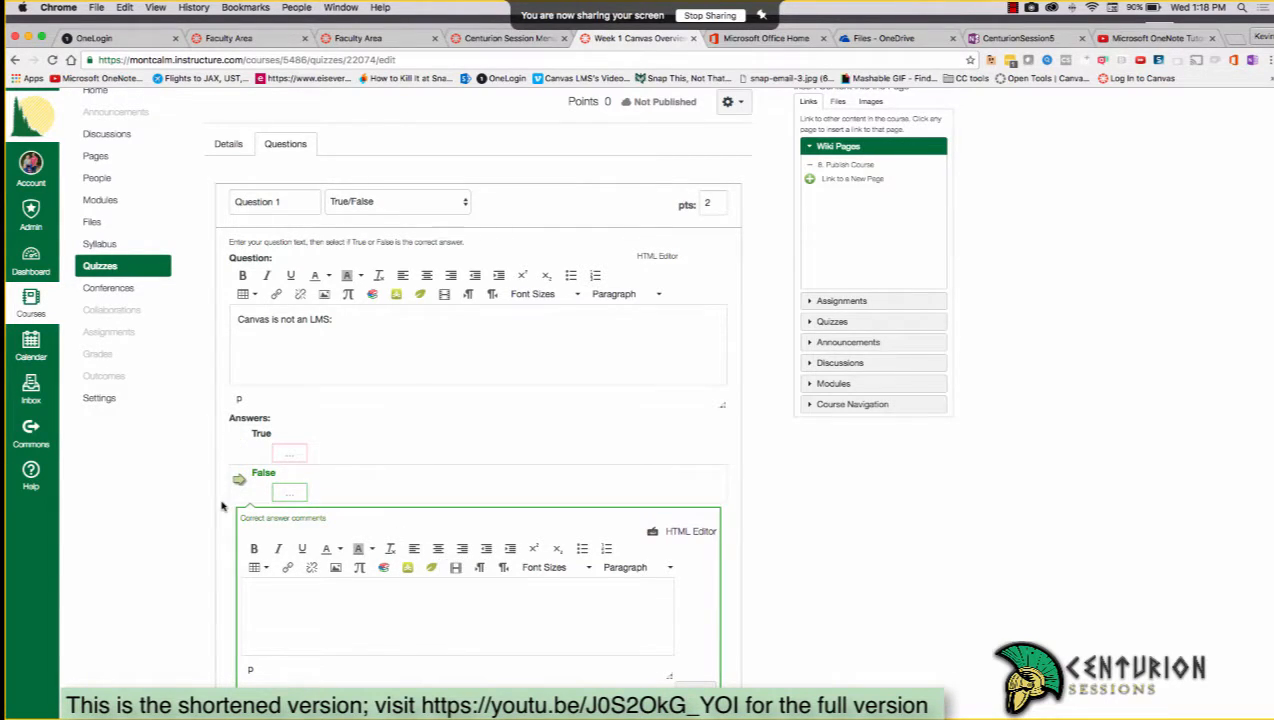
pyautogui.scroll(-1, 240, 480)
pyautogui.scroll(-4, 288, 456)
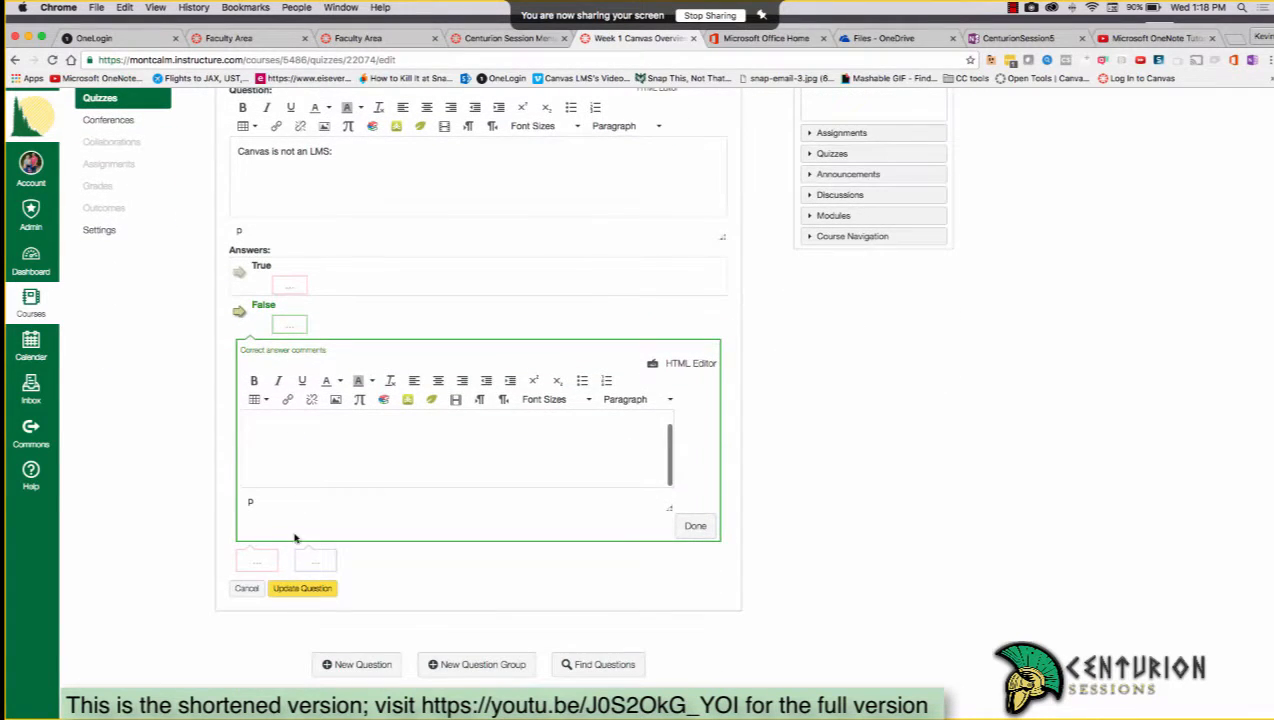
pyautogui.click(257, 556)
pyautogui.scroll(-5, 257, 565)
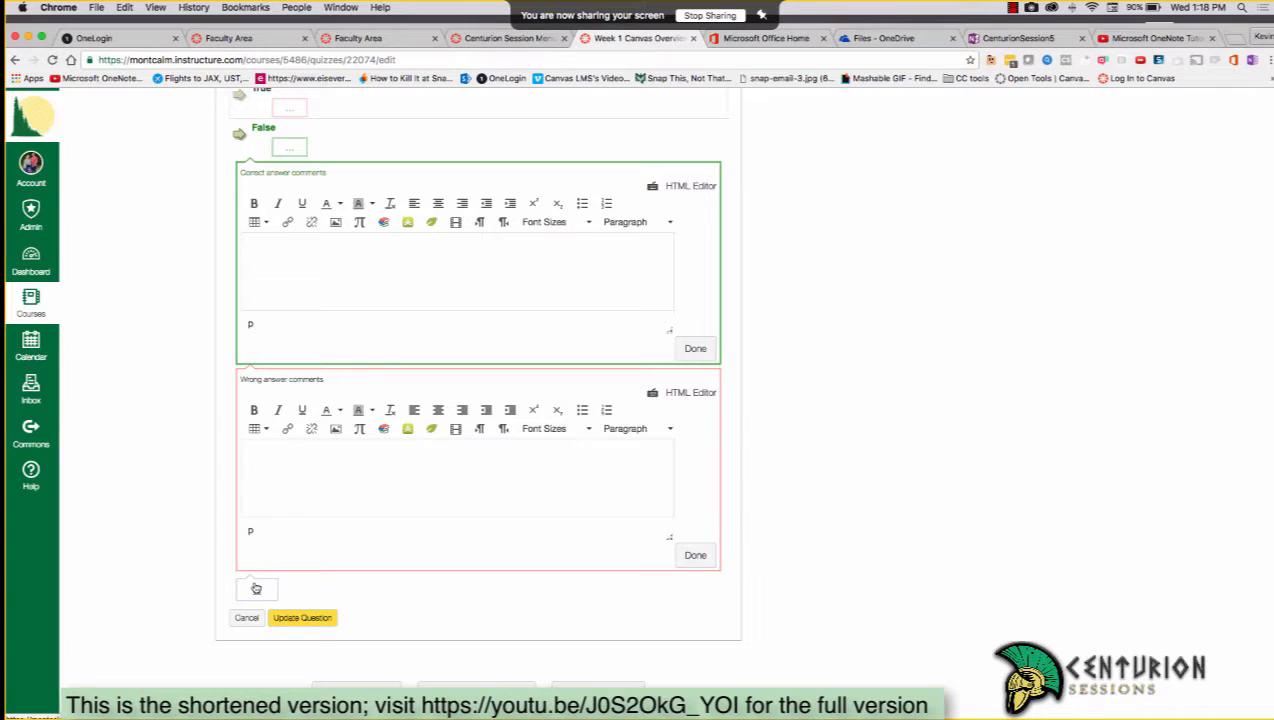
pyautogui.click(256, 589)
pyautogui.scroll(-5, 836, 463)
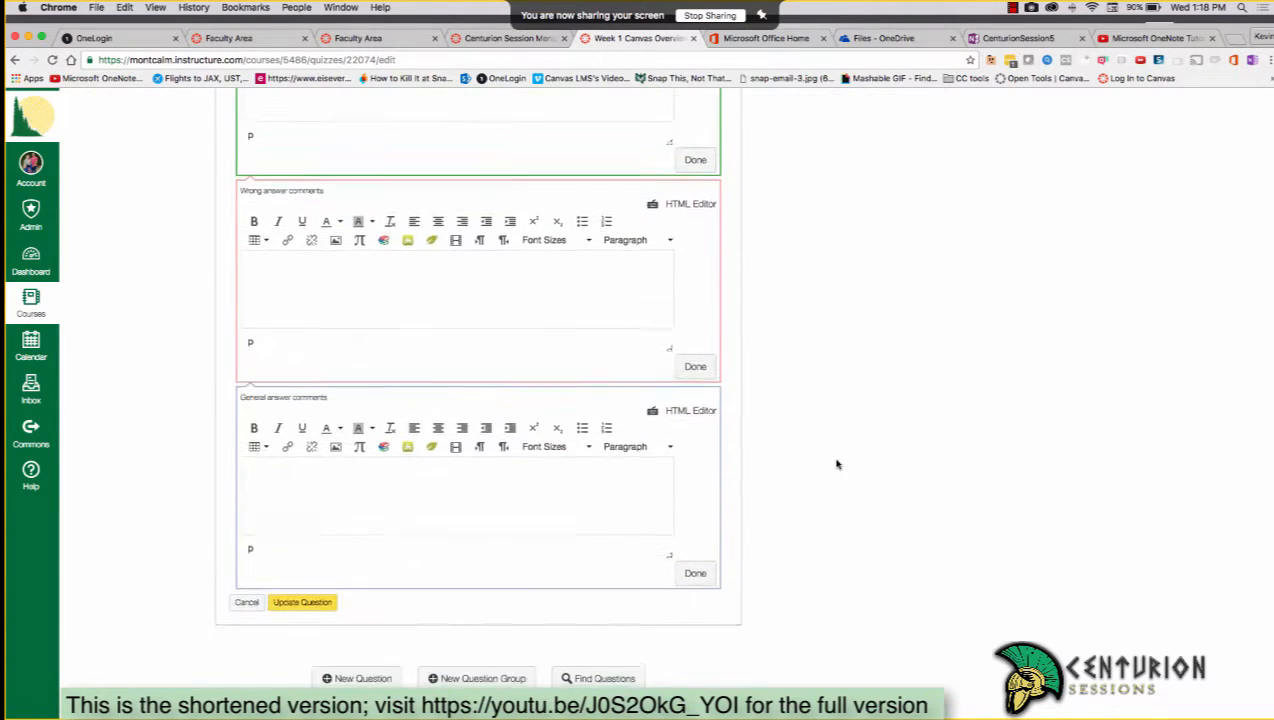
pyautogui.click(315, 600)
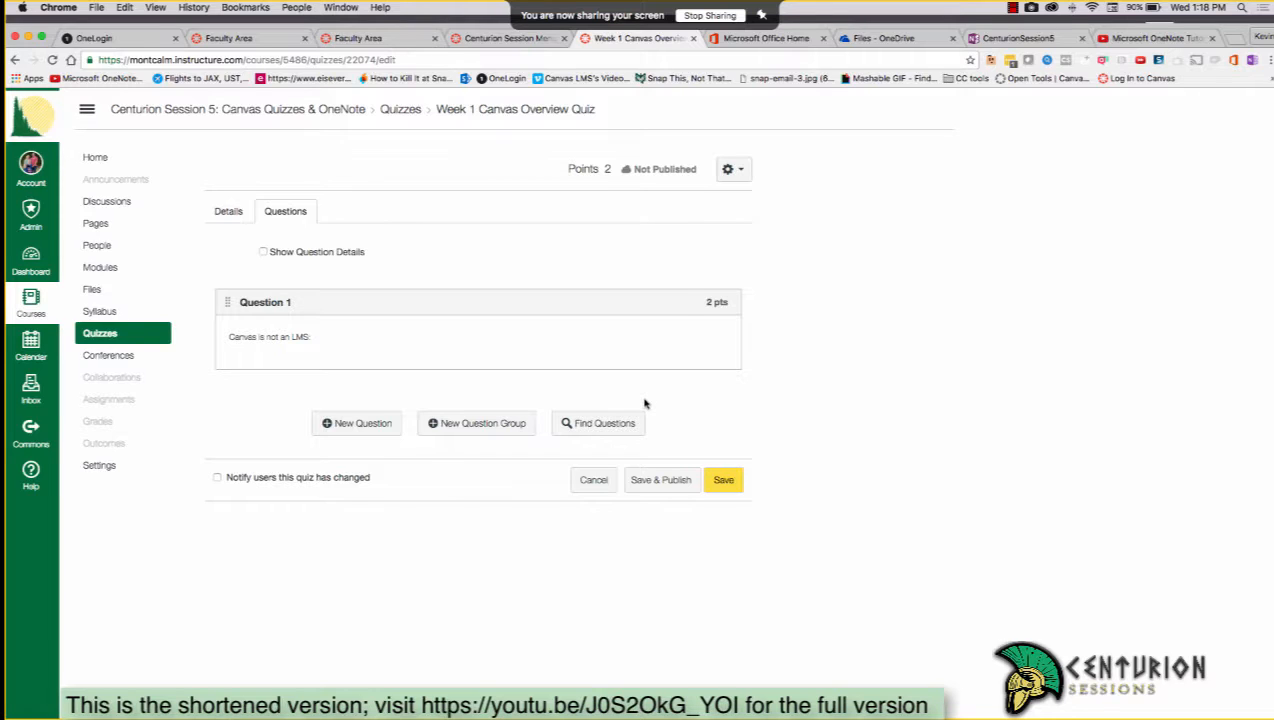
# Create a question group named "Group 1" that picks 5 questions at 2 points per question.
pyautogui.click(470, 423)
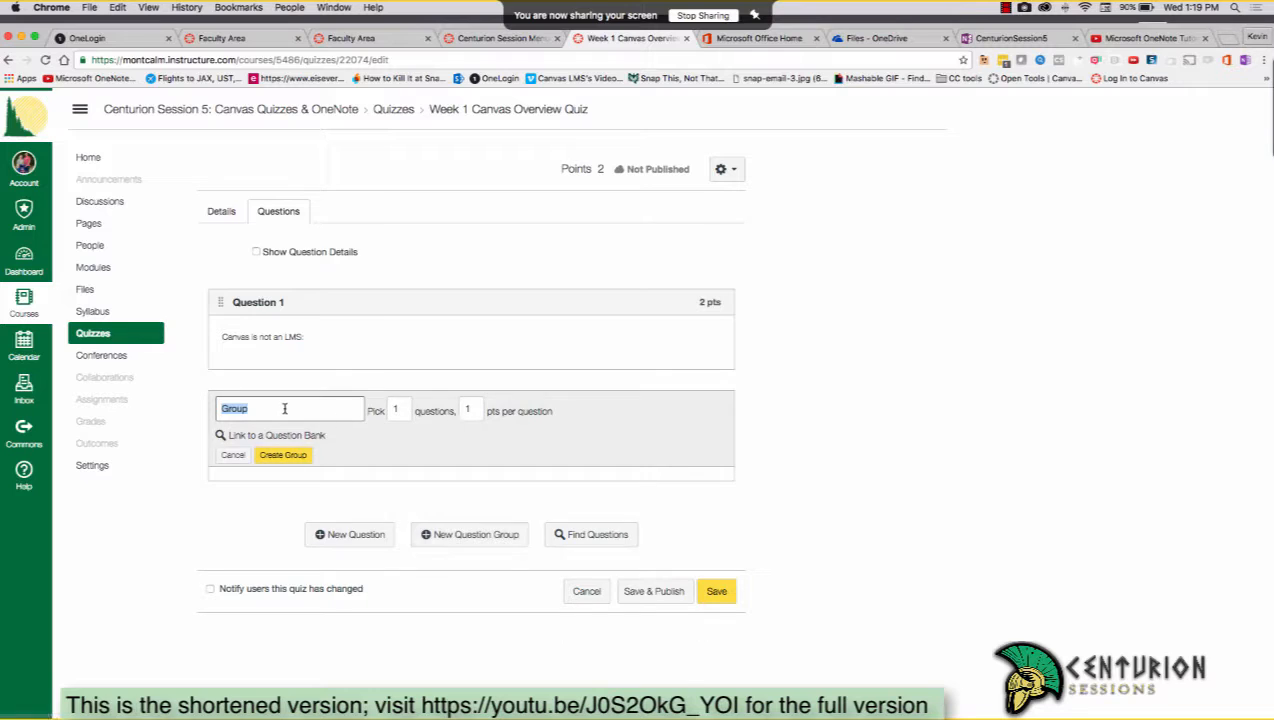
pyautogui.write('Group 1')
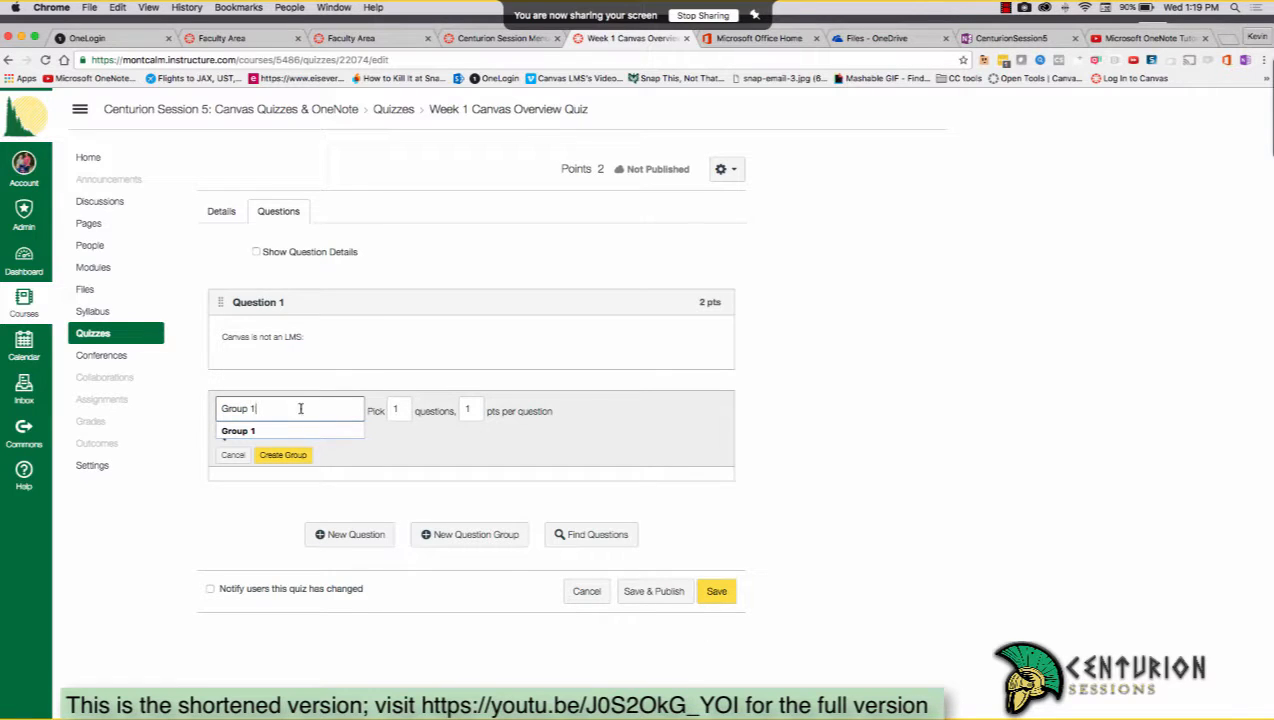
pyautogui.click(424, 454)
pyautogui.click(399, 411)
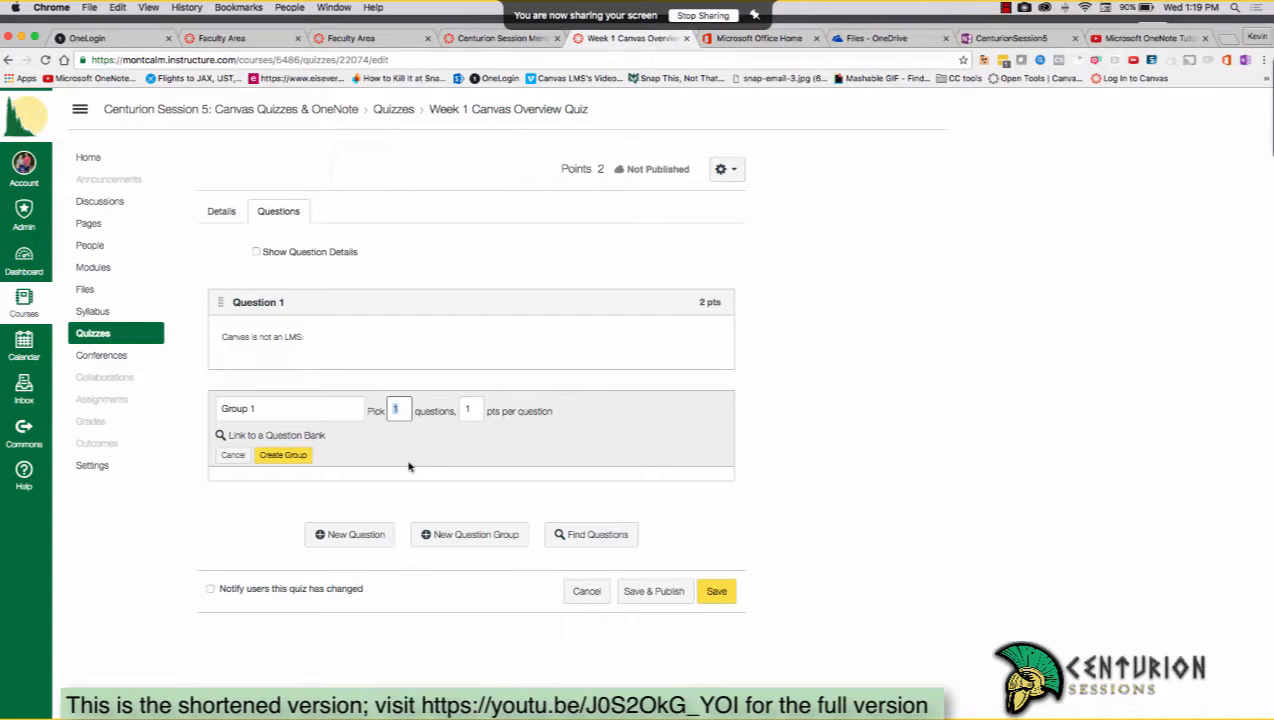
pyautogui.write('5')
pyautogui.click(468, 408)
pyautogui.write('2')
pyautogui.click(767, 440)
pyautogui.click(284, 456)
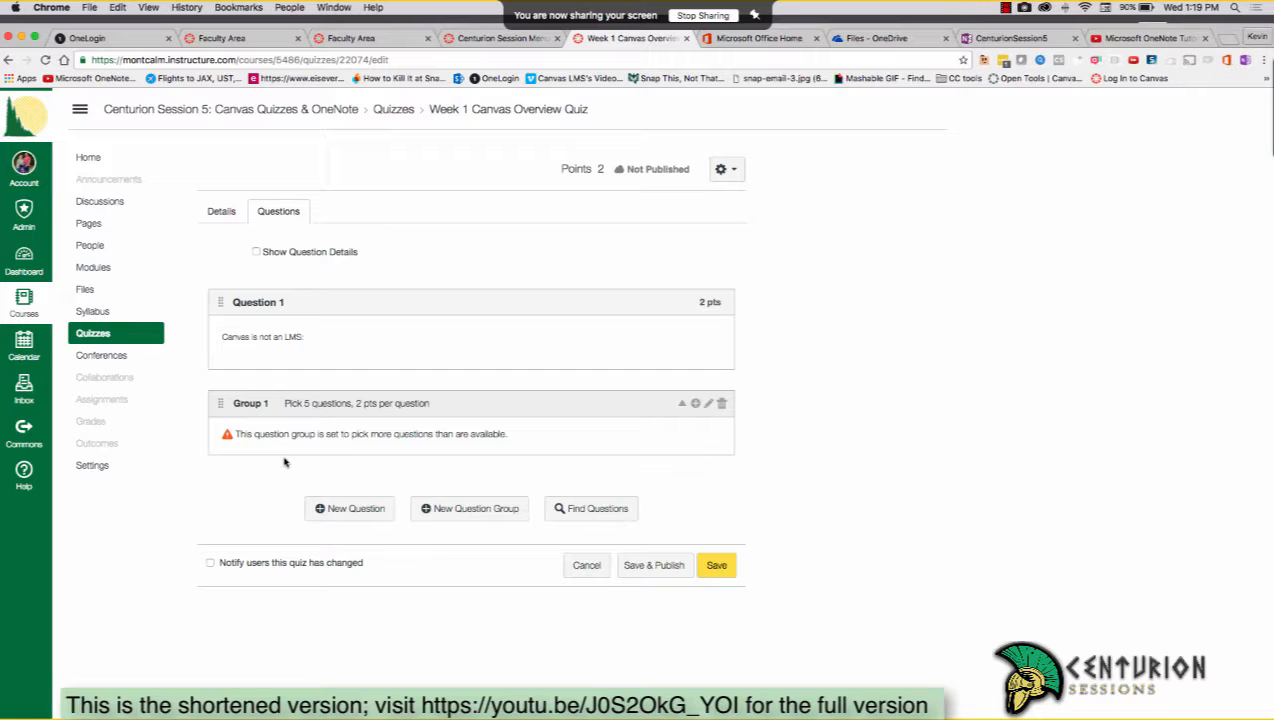
pyautogui.click(697, 404)
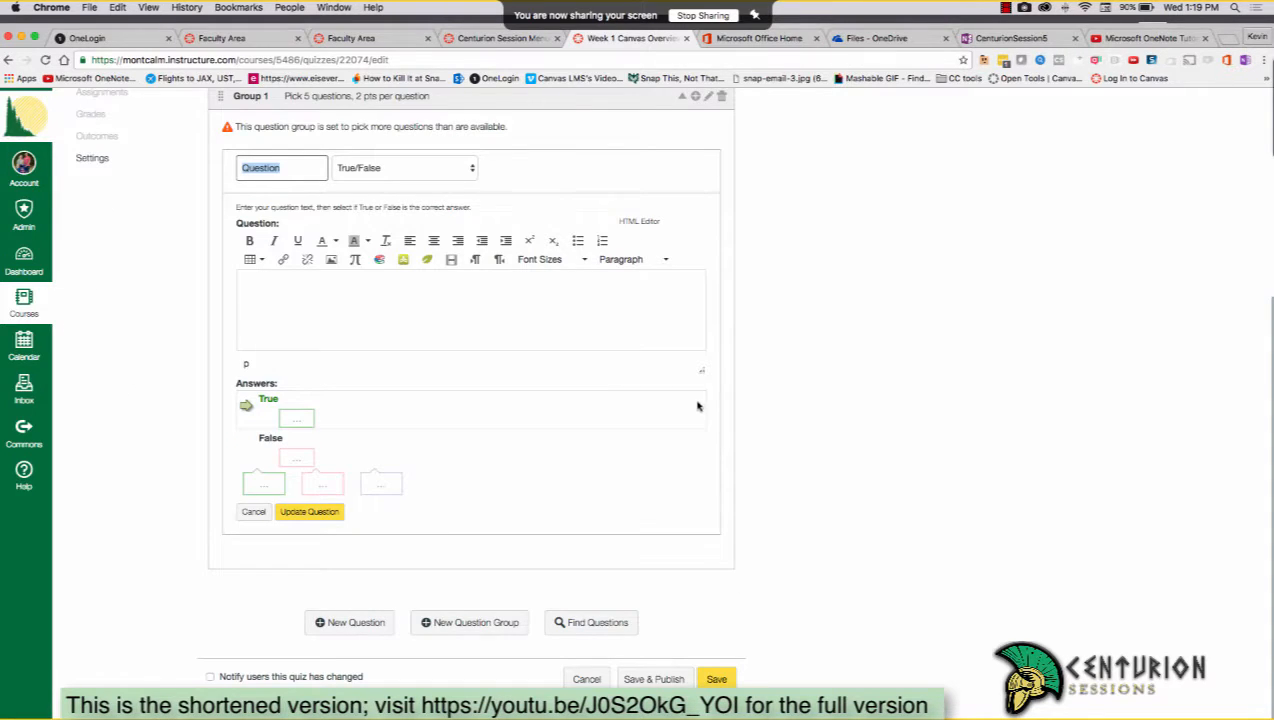
pyautogui.scroll(1, 822, 308)
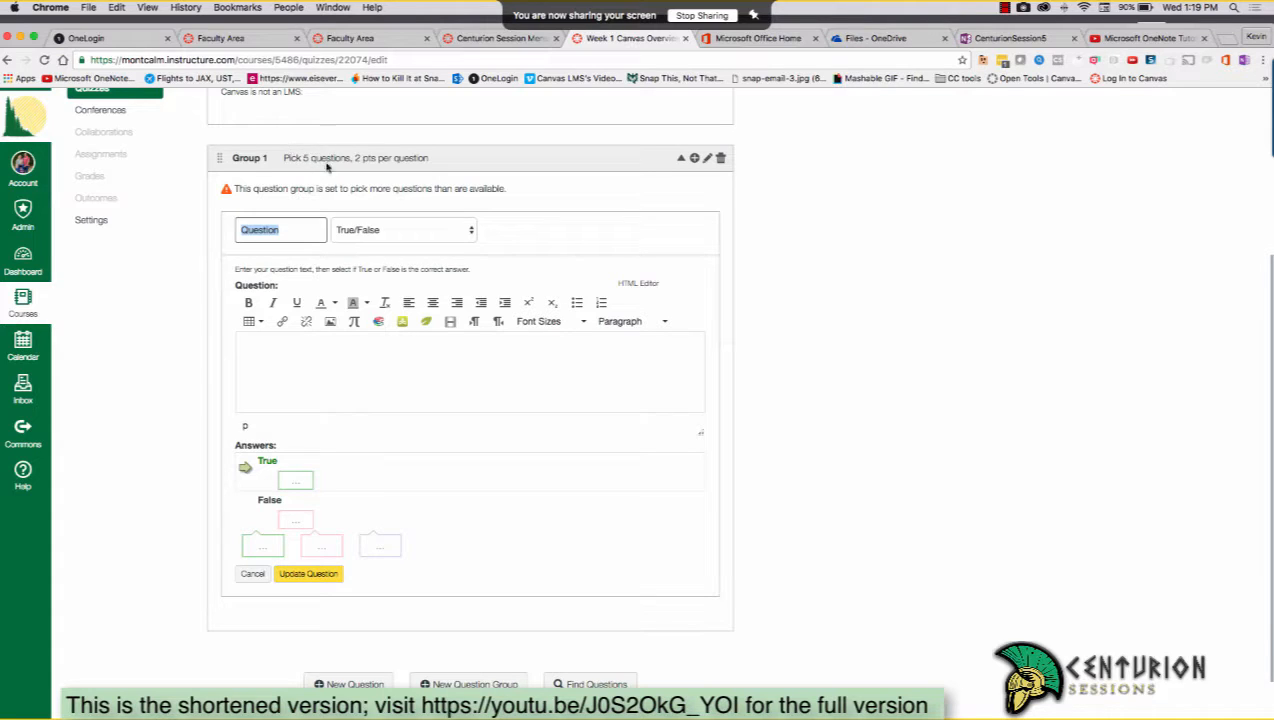
pyautogui.click(715, 160)
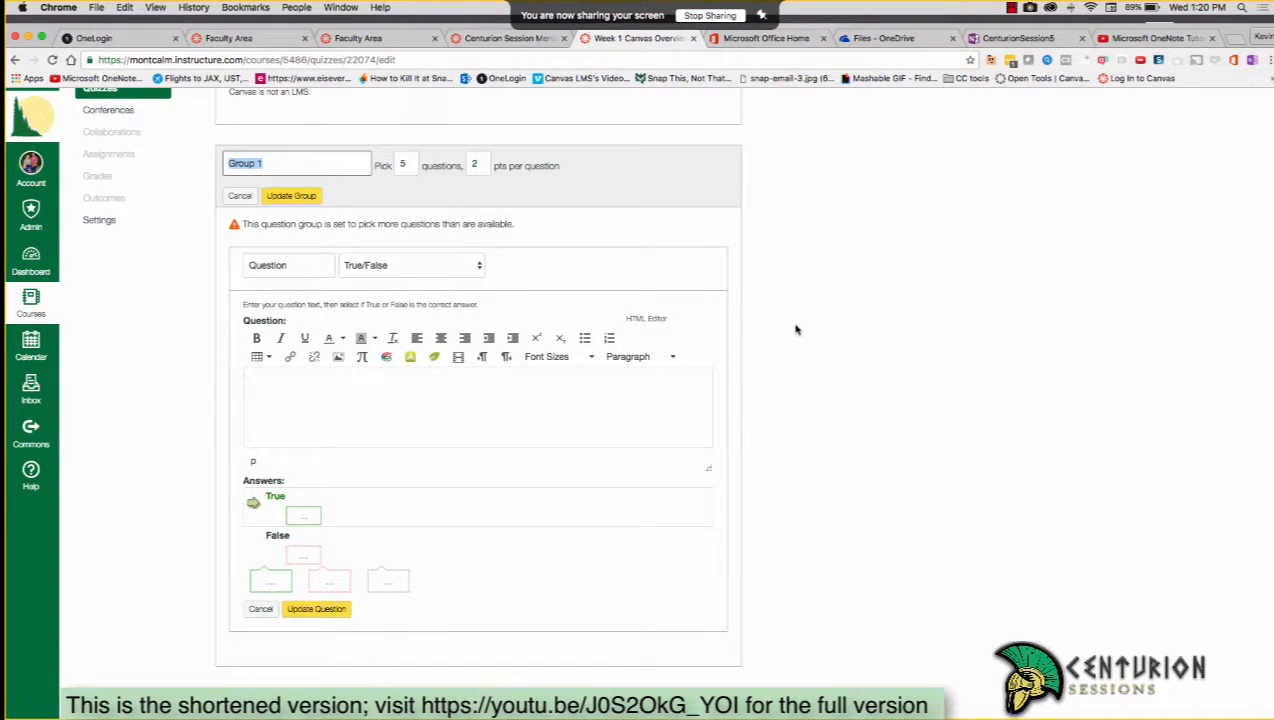
# Find existing quiz questions and browse the Chapter_1 question bank down to the Wrapp Kitchen question.
pyautogui.scroll(-1, 797, 325)
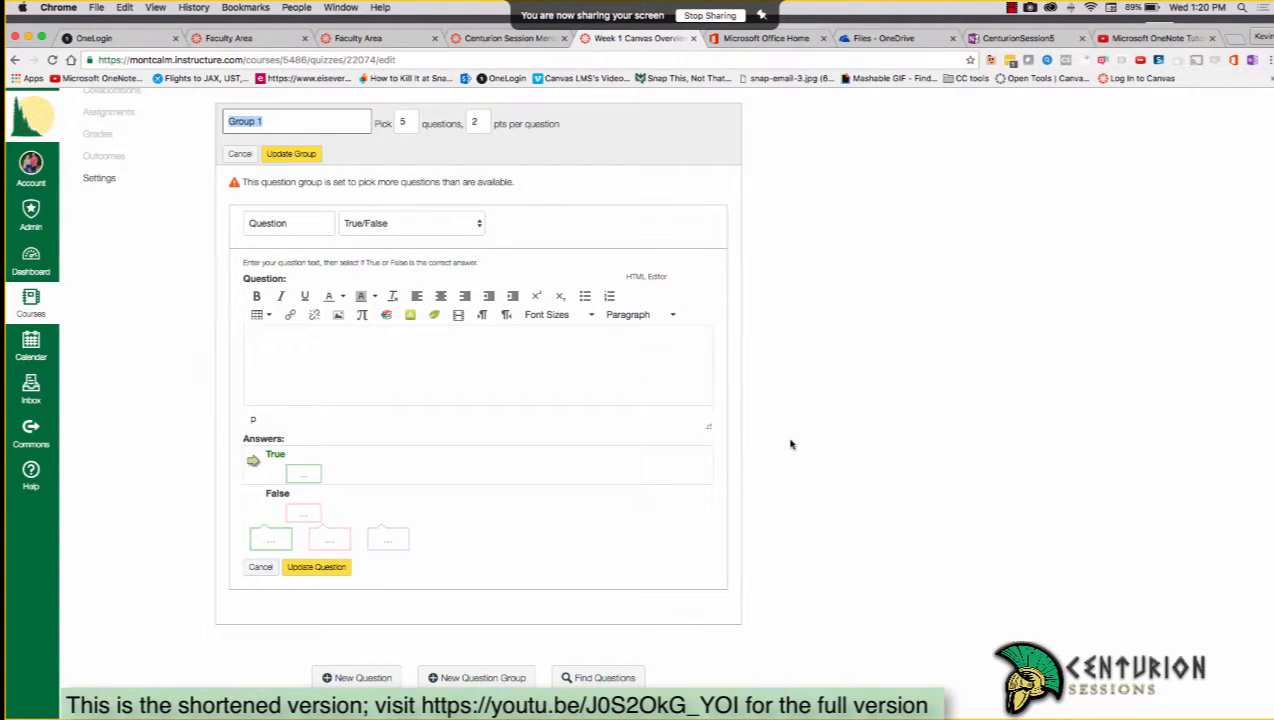
pyautogui.scroll(-1, 790, 444)
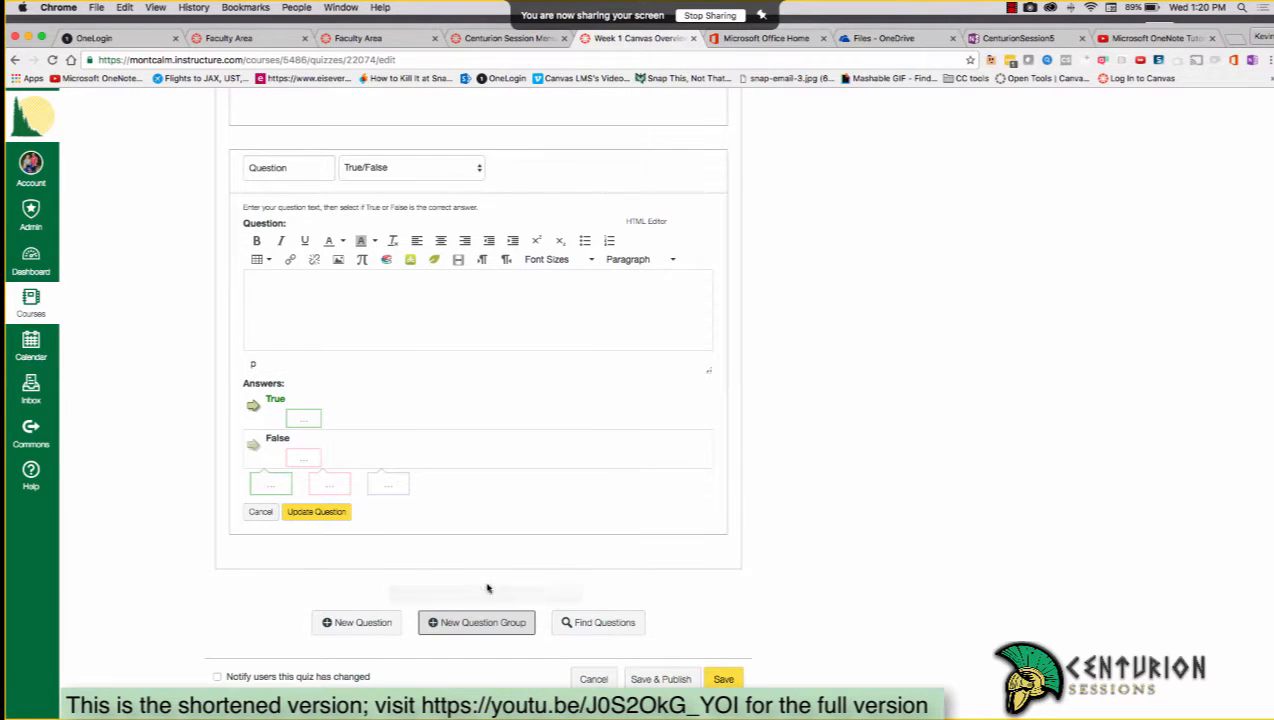
pyautogui.click(603, 622)
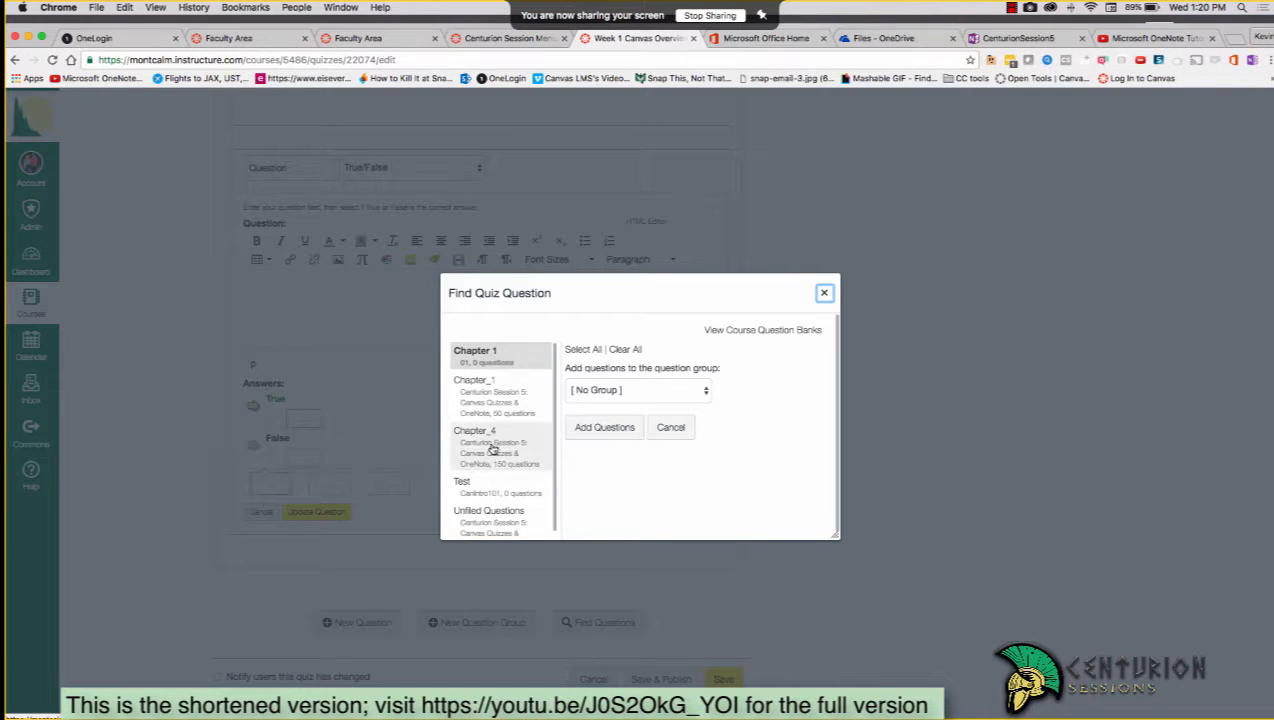
pyautogui.scroll(1, 492, 451)
pyautogui.scroll(1, 492, 451)
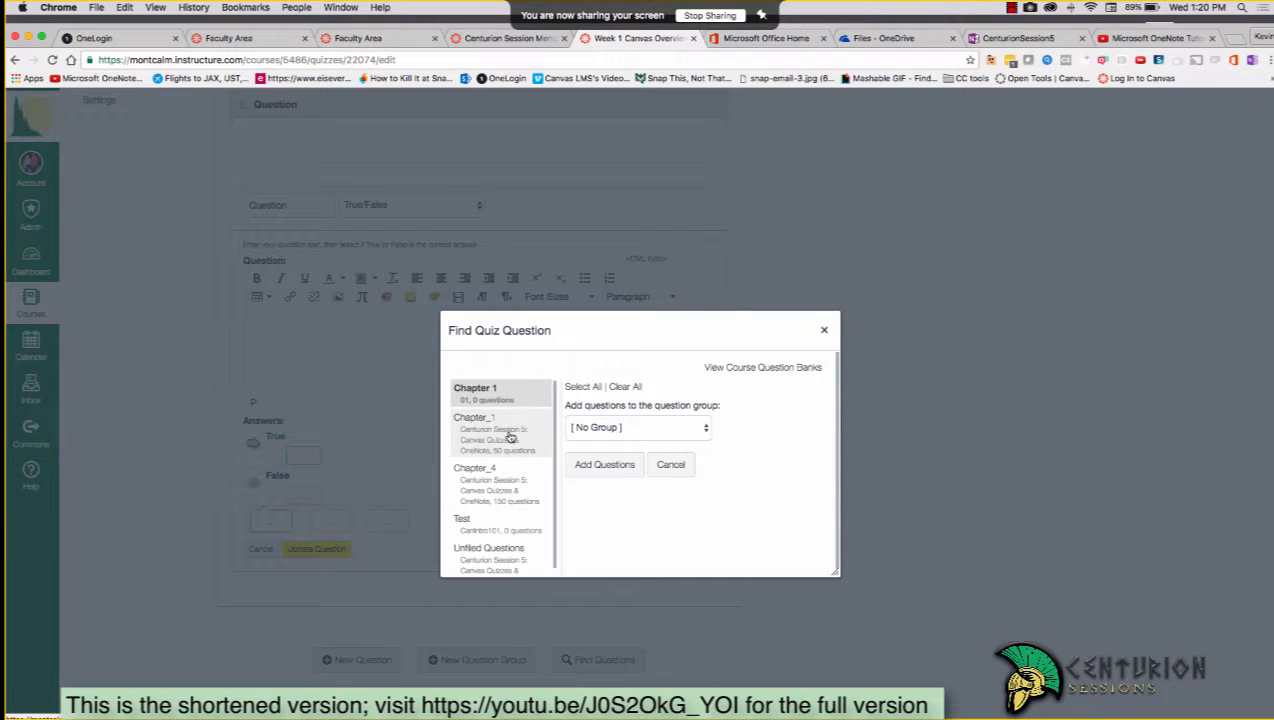
pyautogui.click(505, 438)
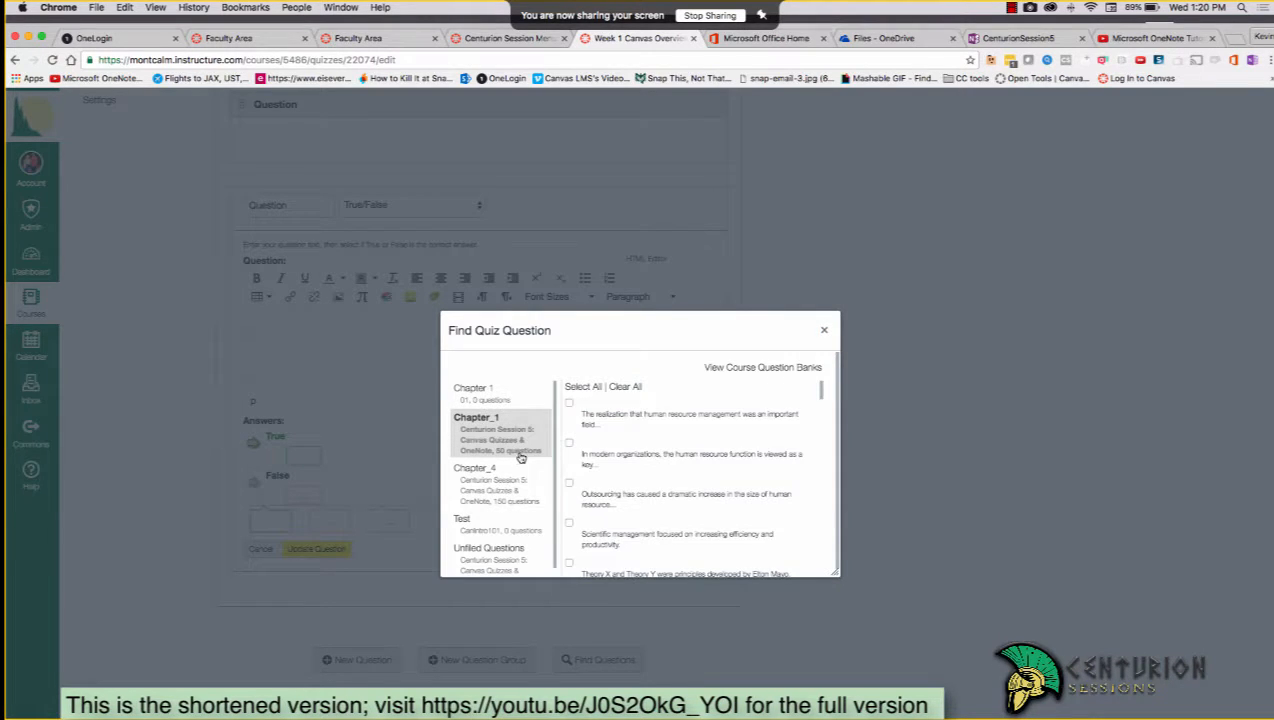
pyautogui.scroll(-5, 643, 413)
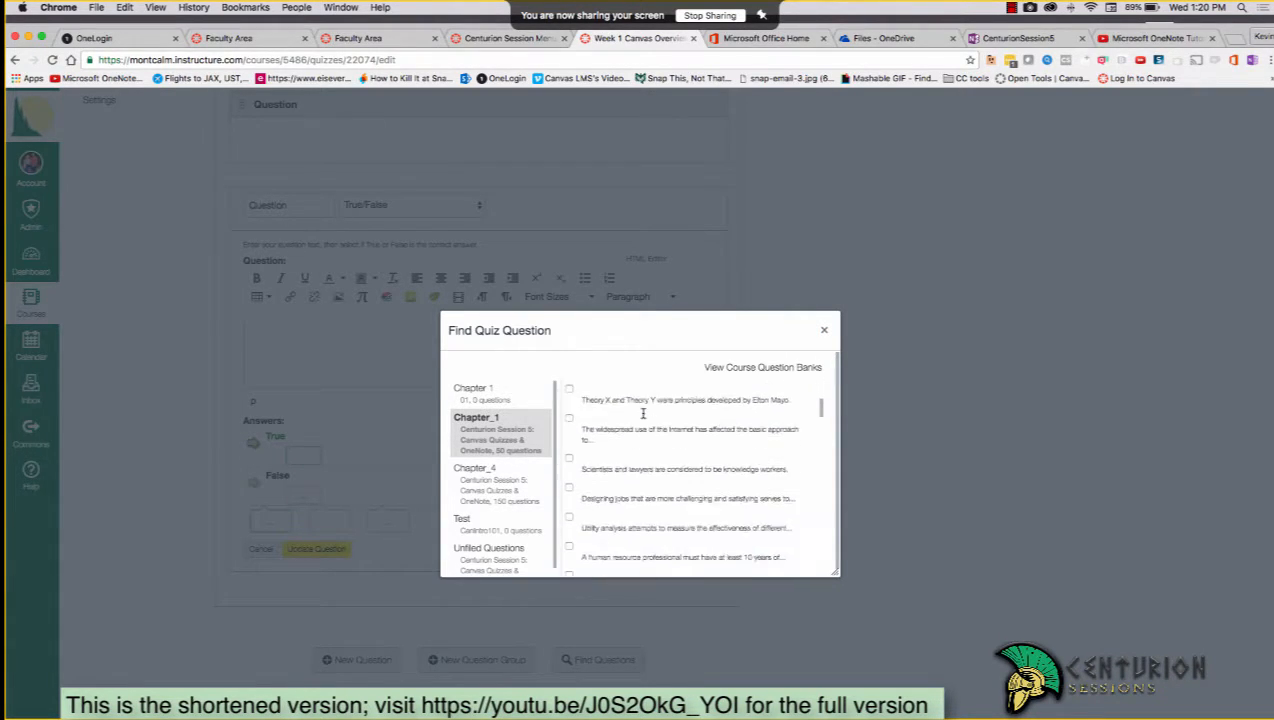
pyautogui.scroll(-5, 643, 418)
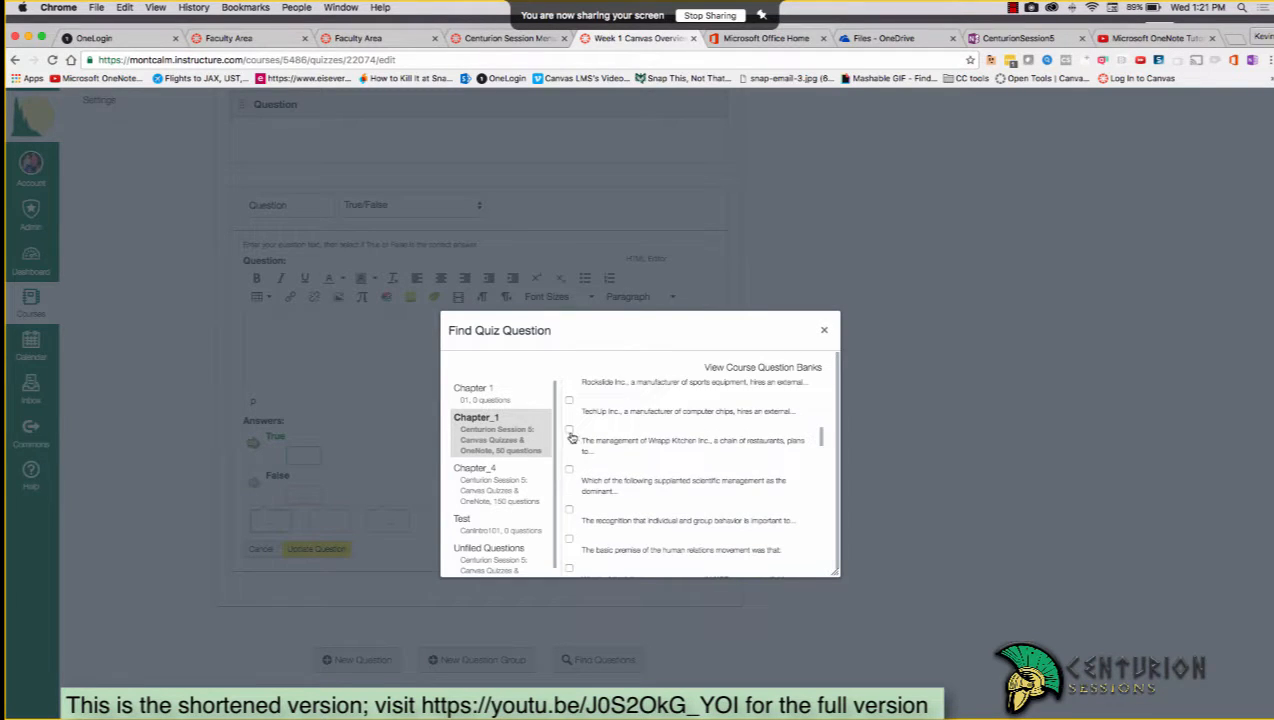
# Select the nine consecutive Chapter_1 questions from the Wrapp Kitchen scenario through the one about specialized employees.
pyautogui.click(569, 430)
pyautogui.click(569, 469)
pyautogui.click(569, 540)
pyautogui.scroll(-2, 569, 540)
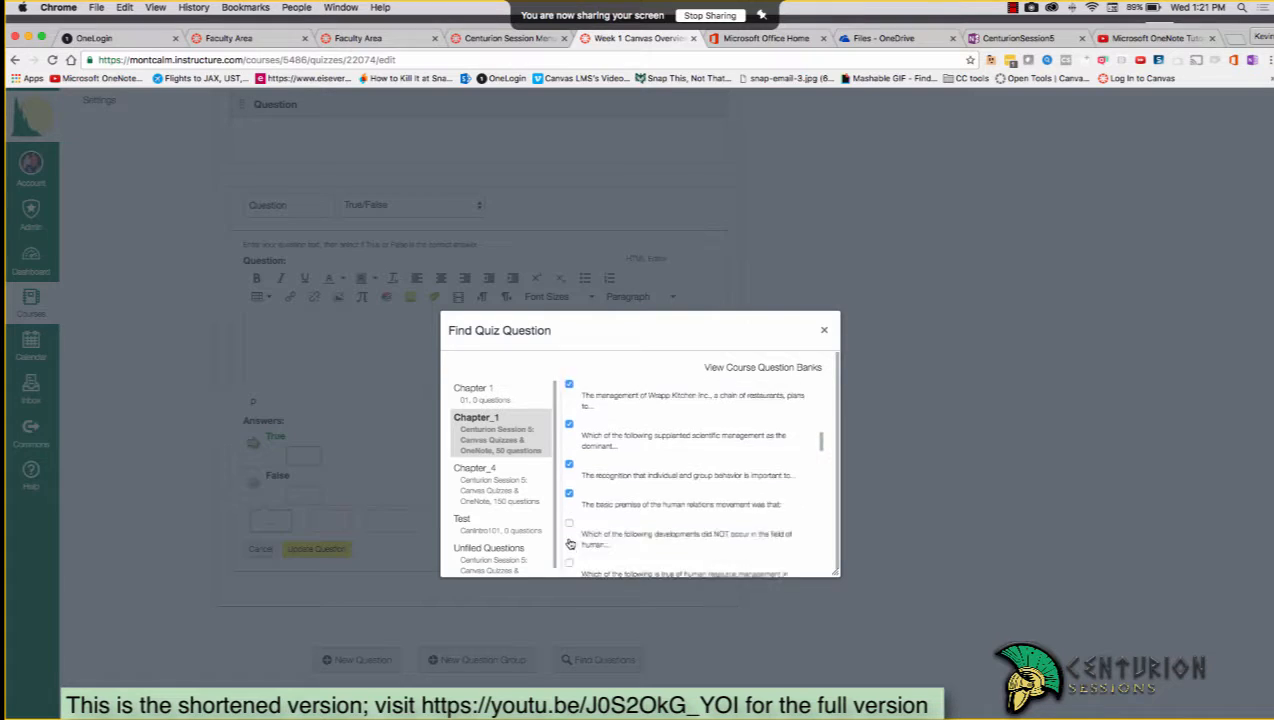
pyautogui.click(569, 508)
pyautogui.click(569, 545)
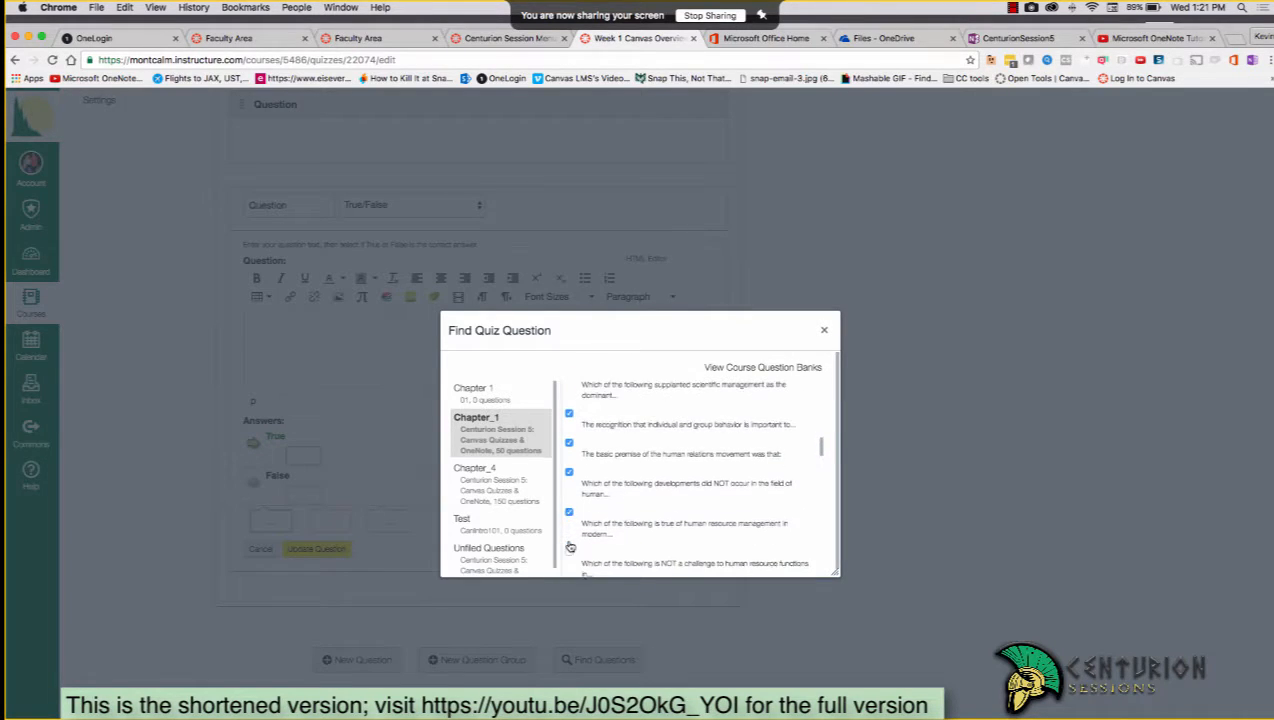
pyautogui.scroll(-1, 570, 545)
pyautogui.click(569, 549)
pyautogui.scroll(-2, 569, 545)
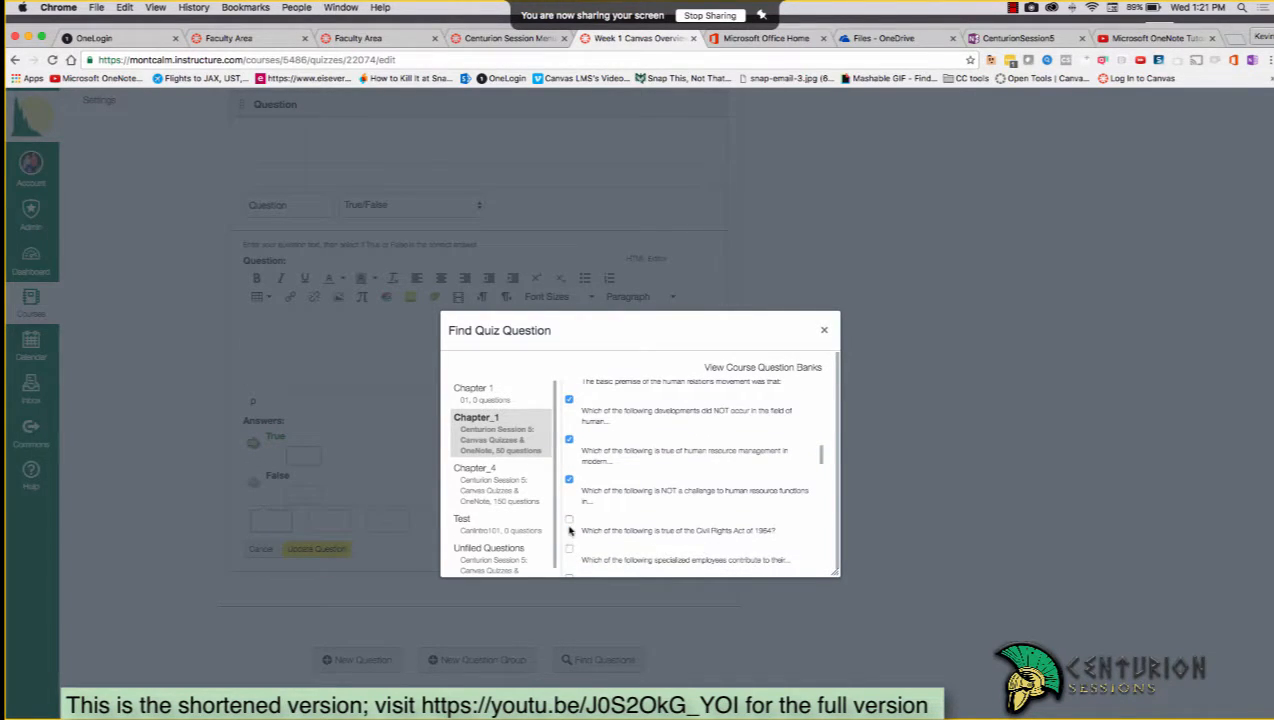
pyautogui.click(569, 521)
pyautogui.click(569, 549)
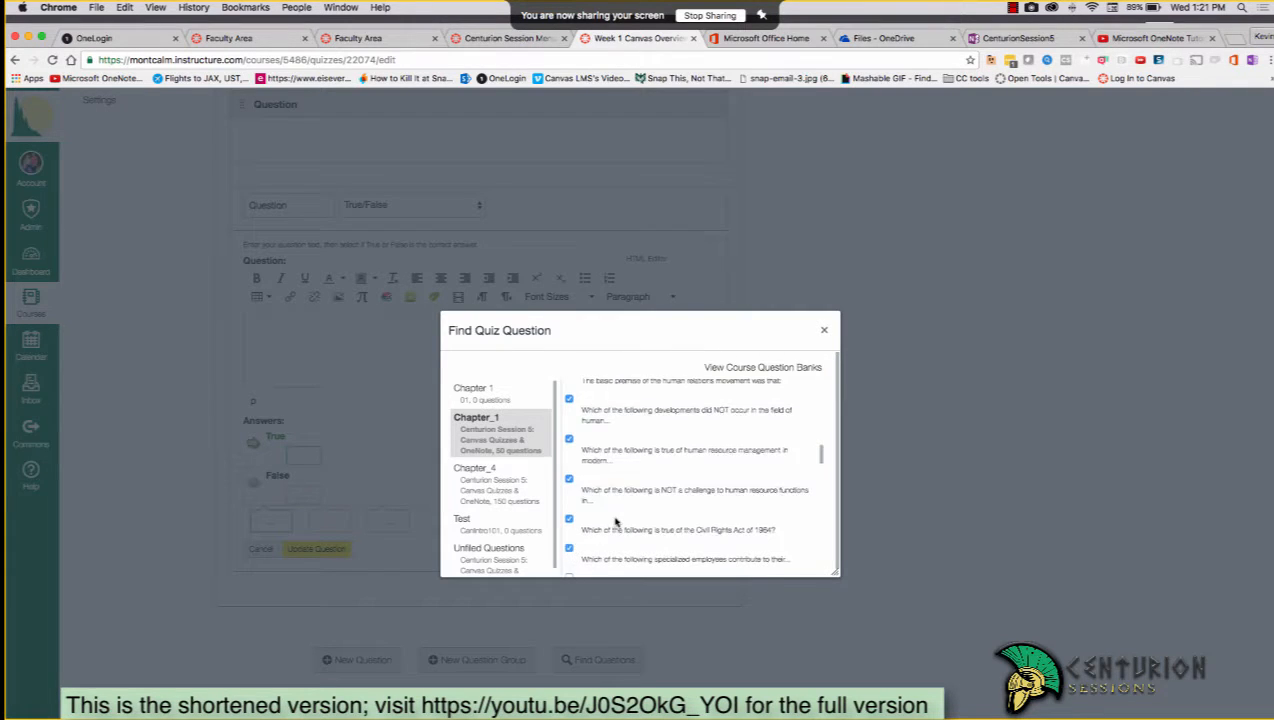
# Assign the selected Chapter_1 questions to the question group Group 1 and add them to the quiz.
pyautogui.scroll(-2, 600, 521)
pyautogui.scroll(-1, 615, 521)
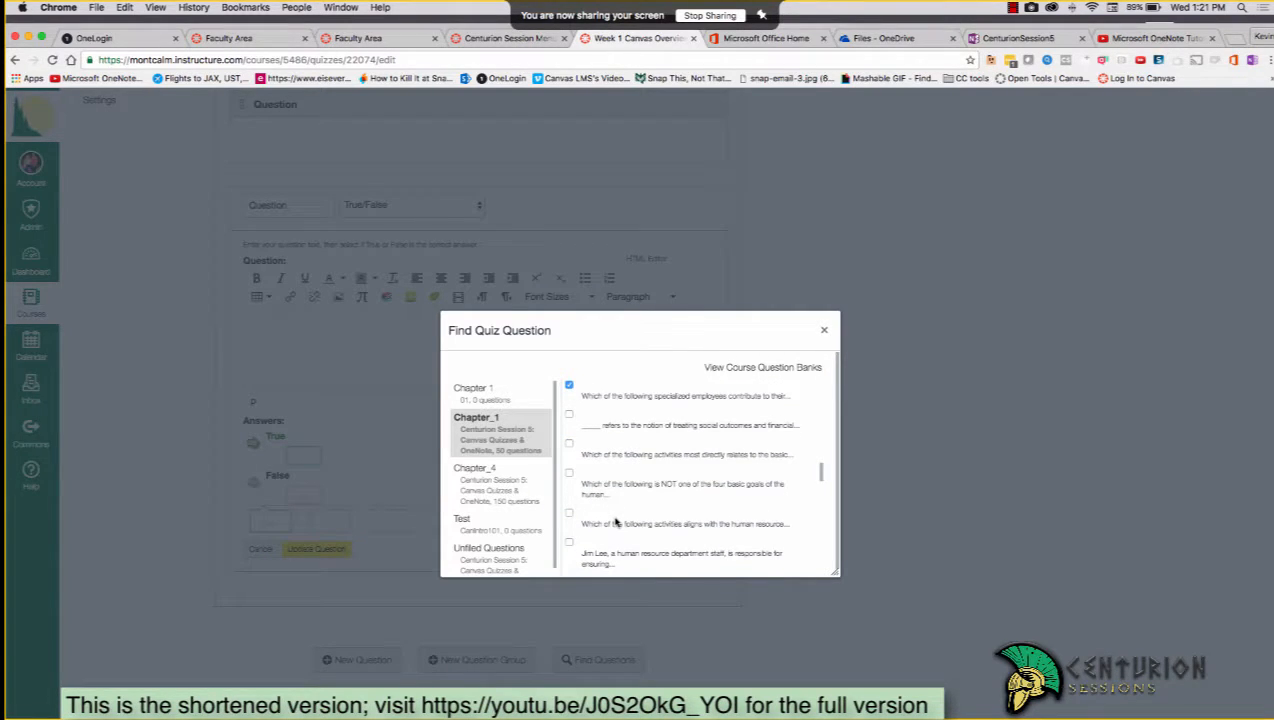
pyautogui.scroll(-15, 615, 521)
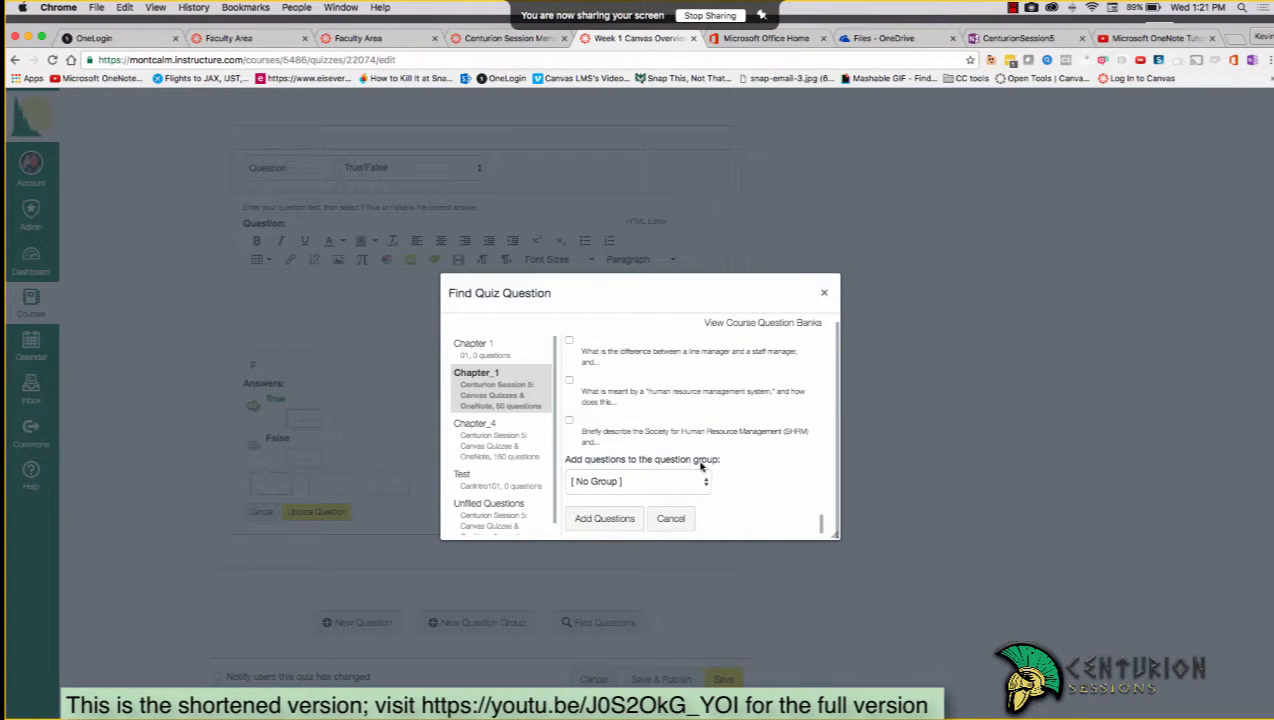
pyautogui.click(698, 482)
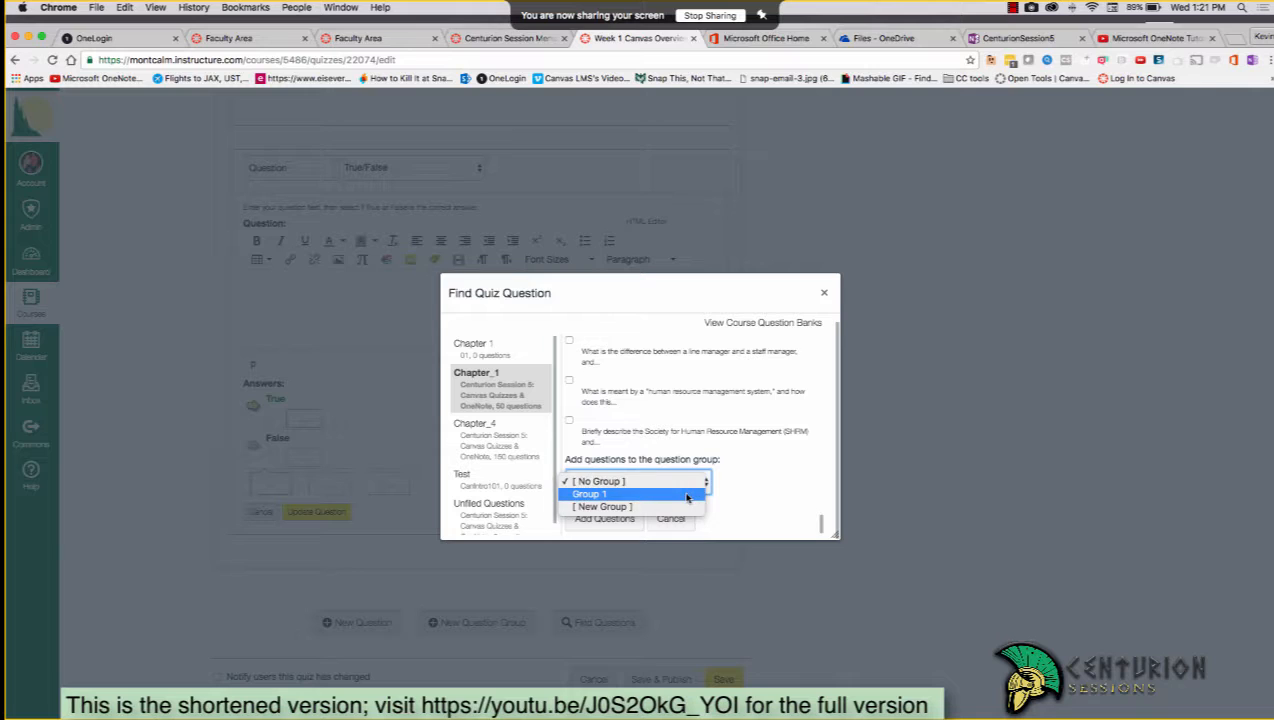
pyautogui.click(687, 497)
pyautogui.click(604, 521)
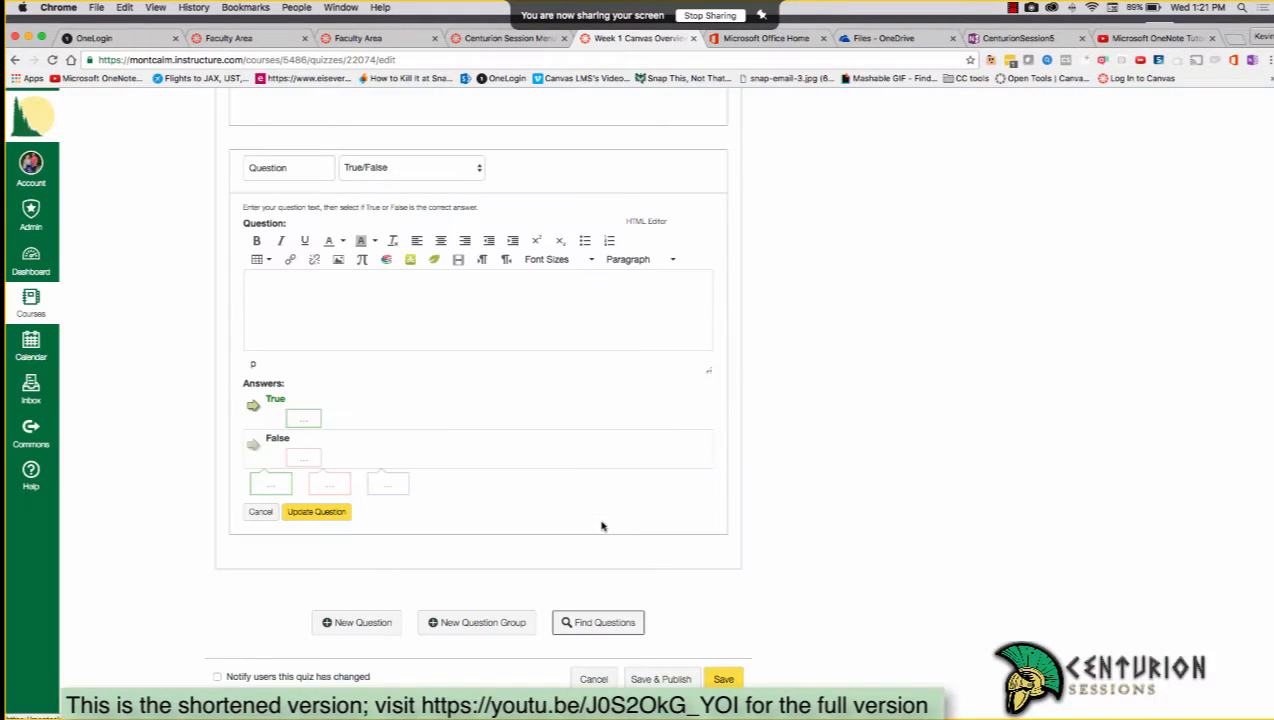
# Review the questions in Group 1, then reopen the question finder and show the Chapter_1 bank after viewing Chapter_4.
pyautogui.scroll(5, 711, 466)
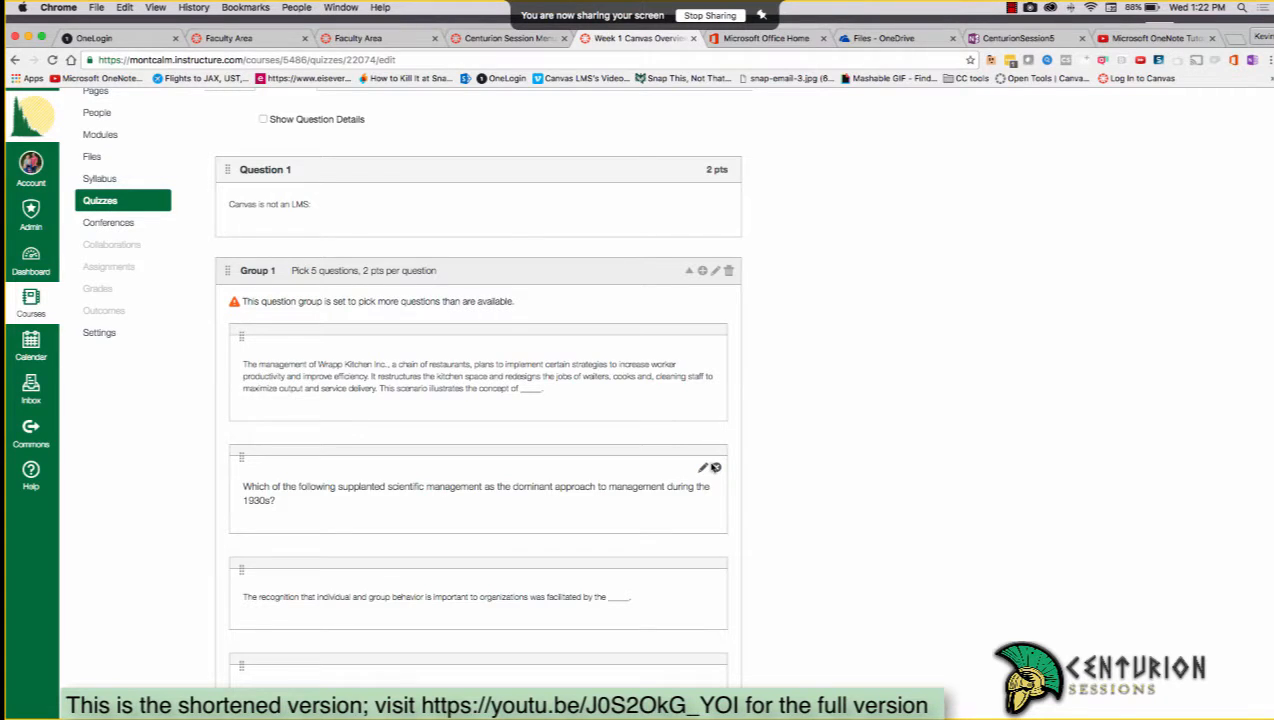
pyautogui.scroll(-10, 715, 467)
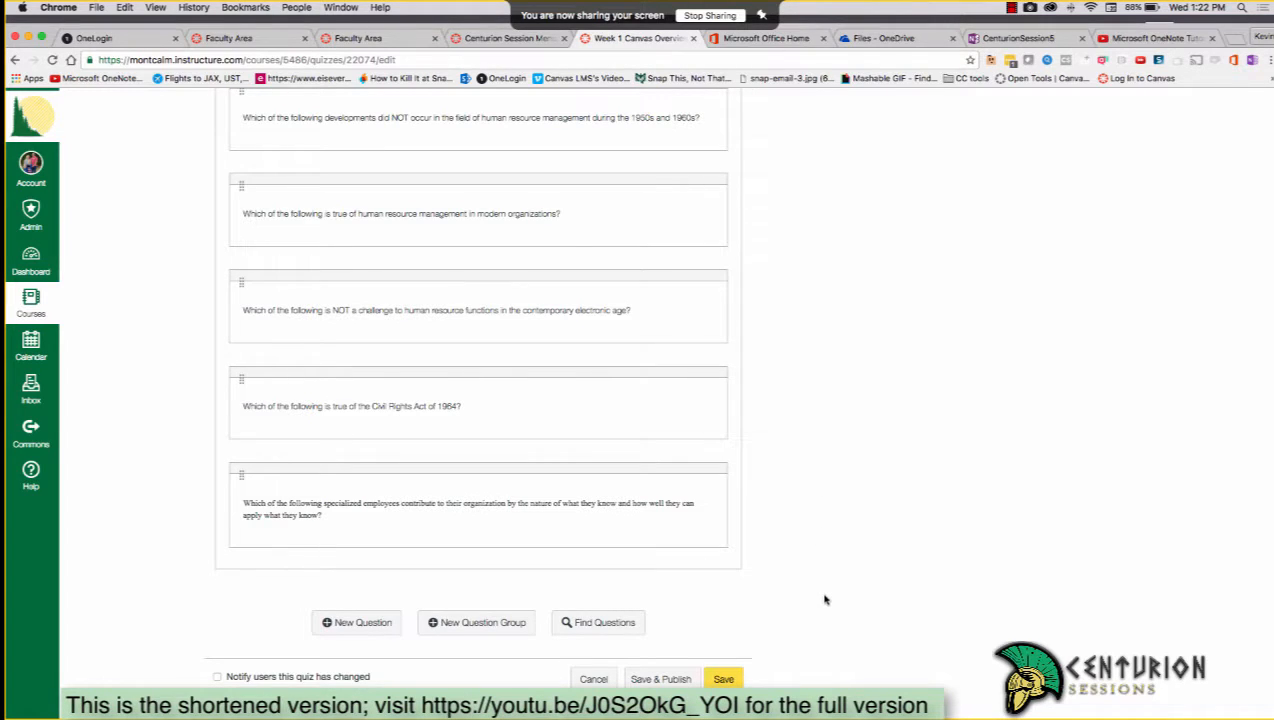
pyautogui.click(622, 624)
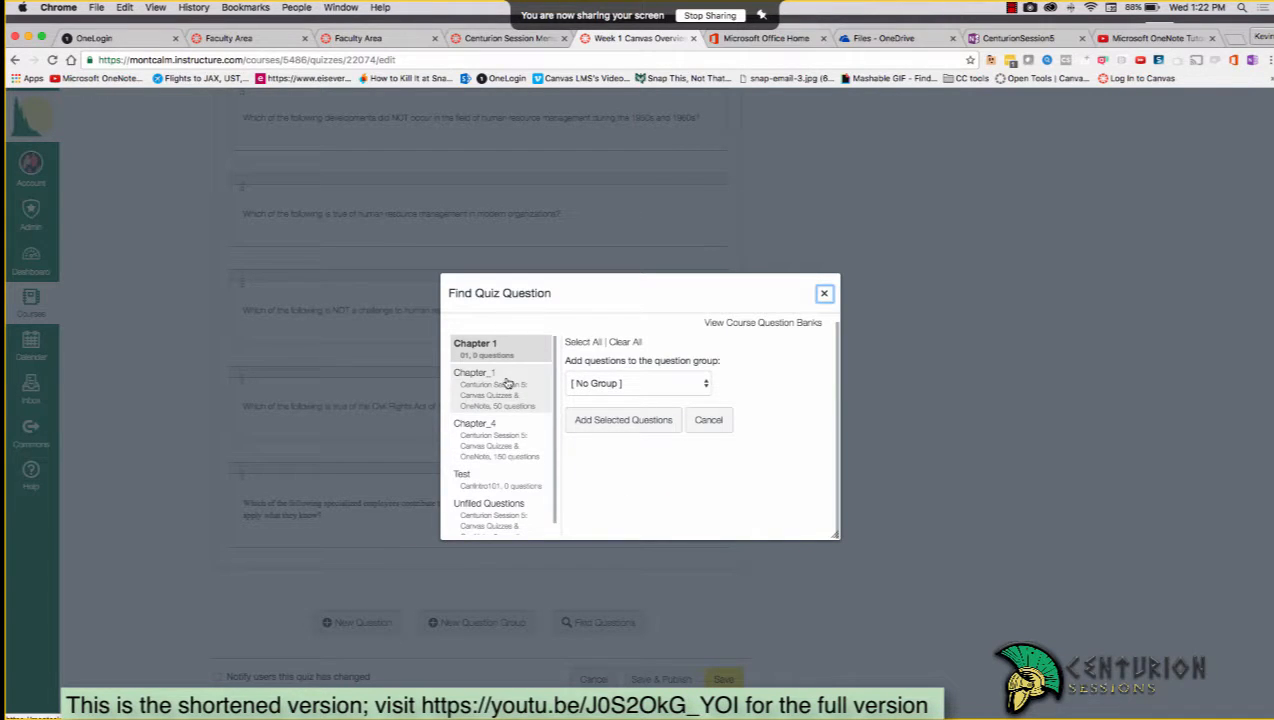
pyautogui.click(482, 445)
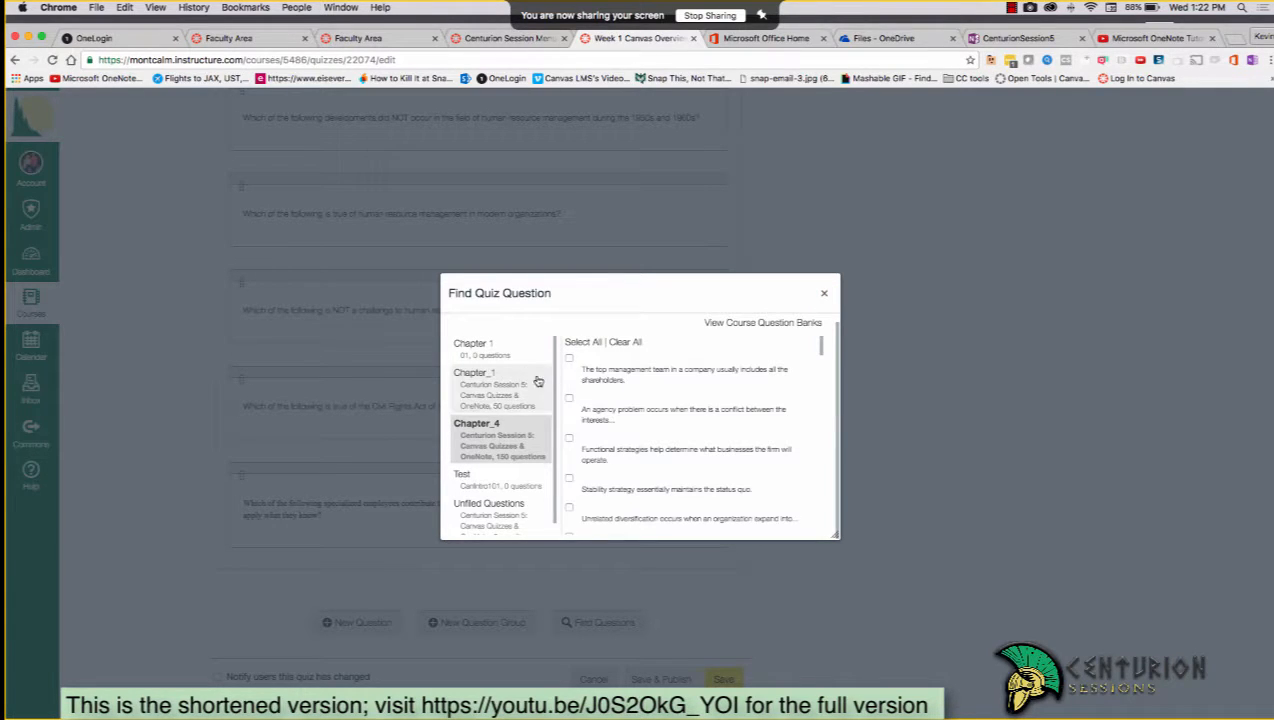
pyautogui.click(488, 390)
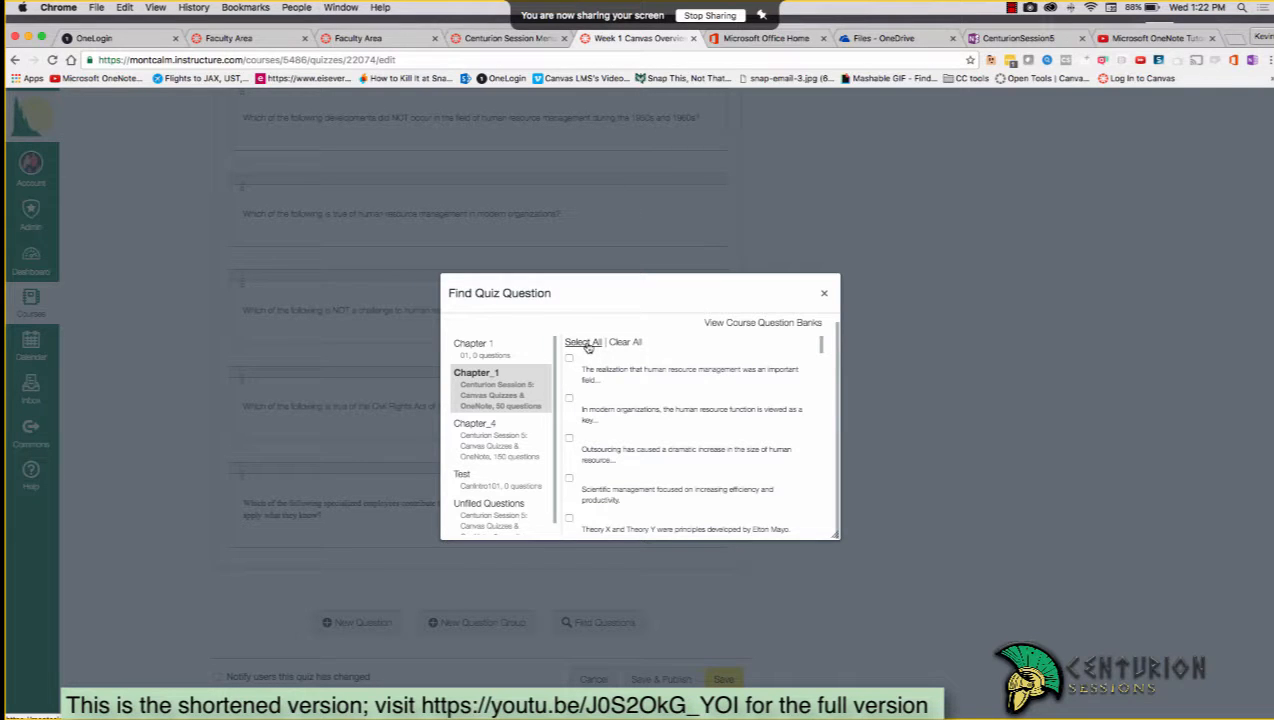
# Select all Chapter_1 bank questions, deselect the first and third, and add the selection to the quiz with no group.
pyautogui.click(588, 343)
pyautogui.click(569, 358)
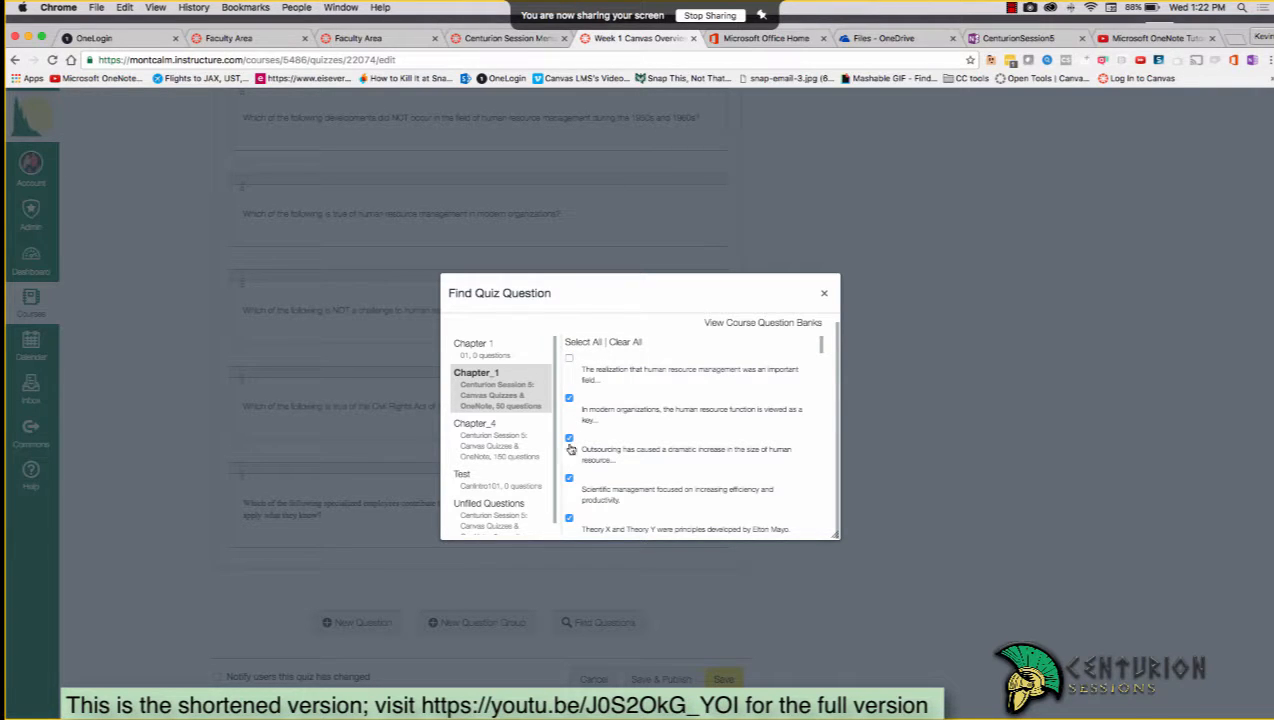
pyautogui.click(569, 438)
pyautogui.scroll(-2, 570, 449)
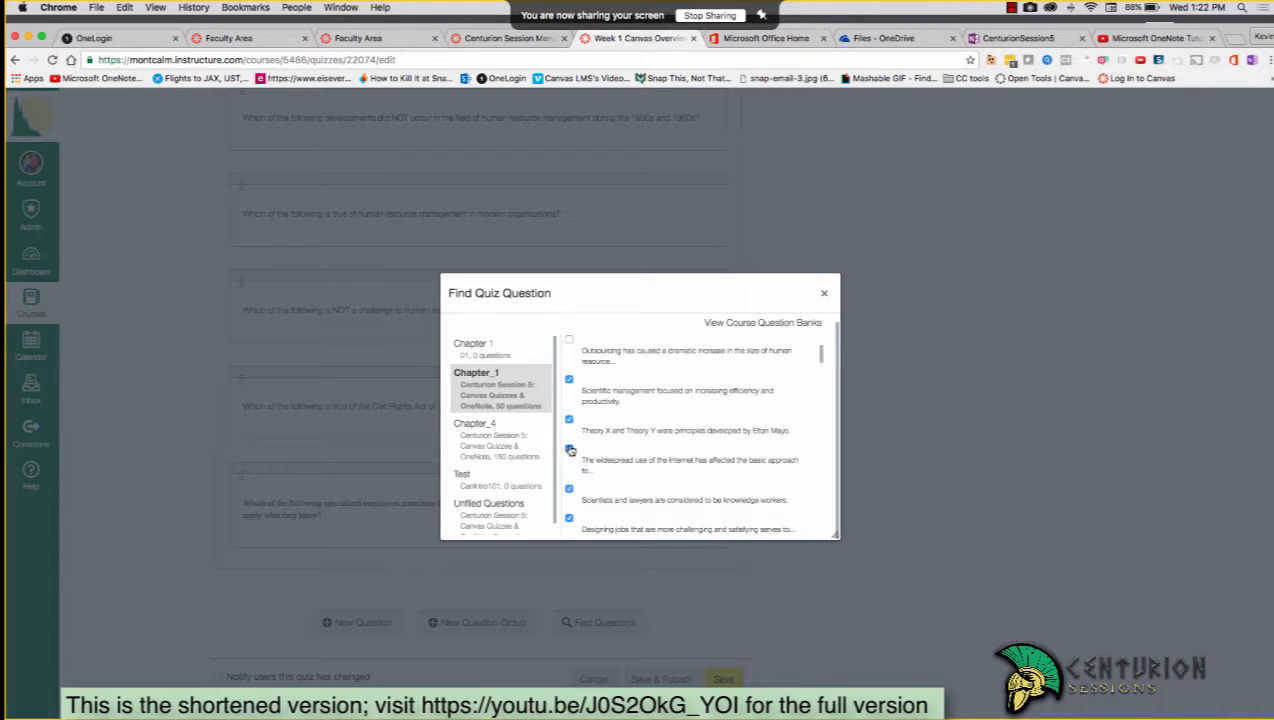
pyautogui.scroll(-10, 569, 450)
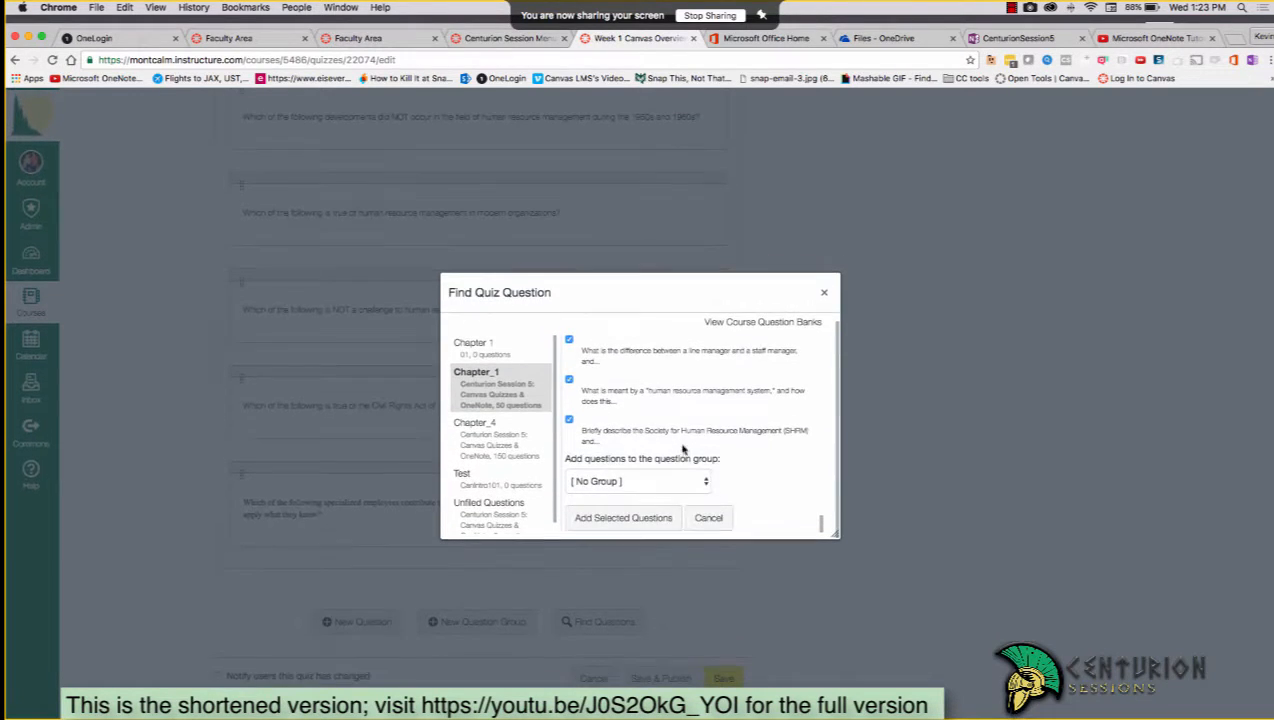
pyautogui.click(618, 518)
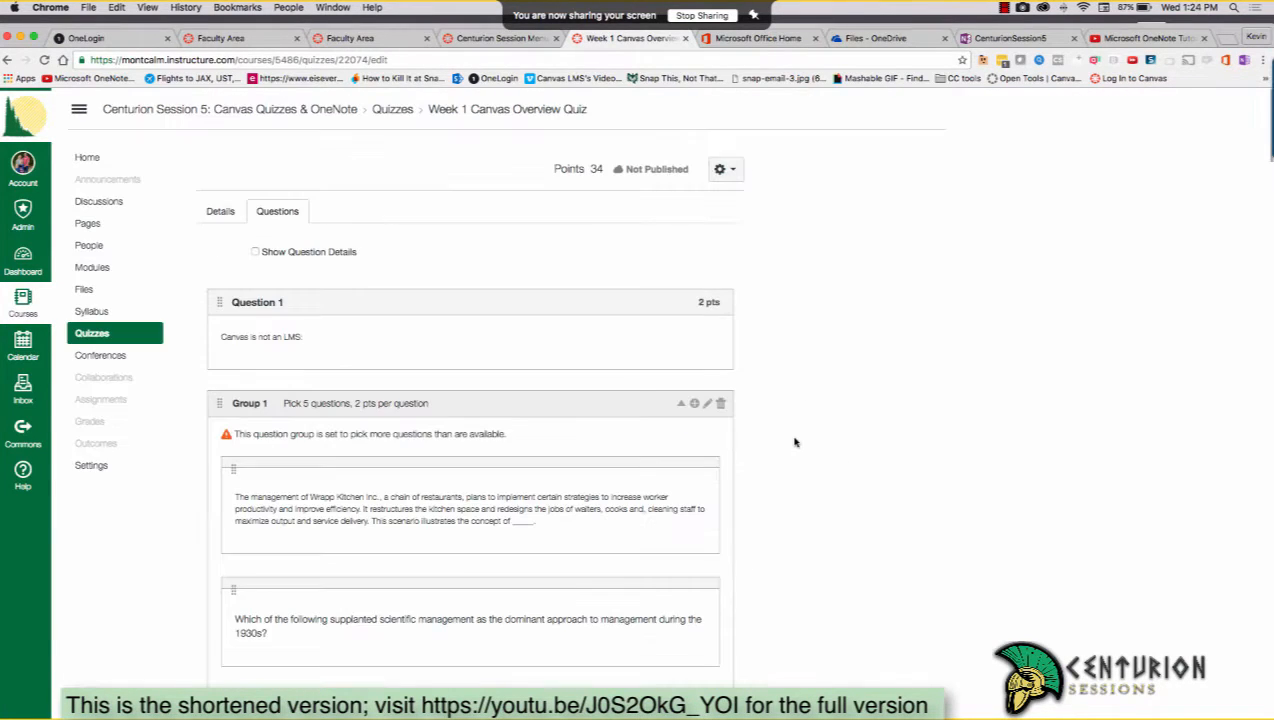
# Save the Week 1 Canvas Overview Quiz and check the additional options available for it, without choosing any.
pyautogui.scroll(-20, 795, 442)
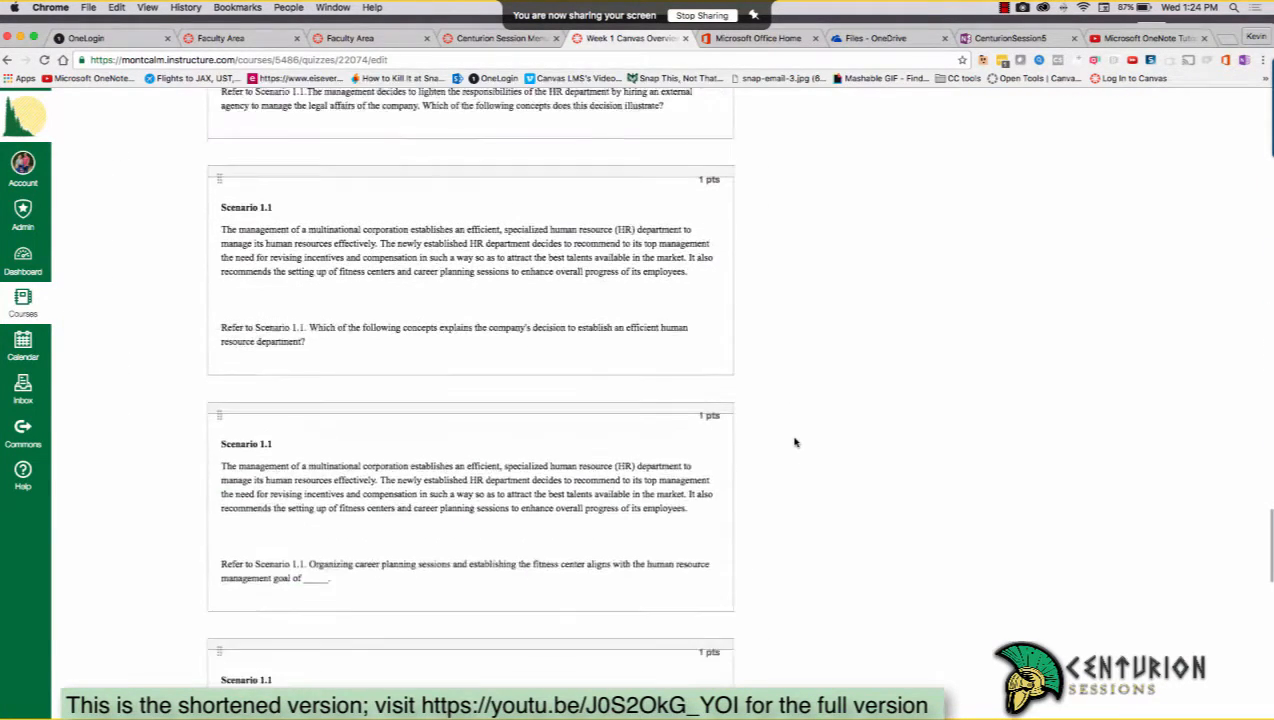
pyautogui.click(728, 680)
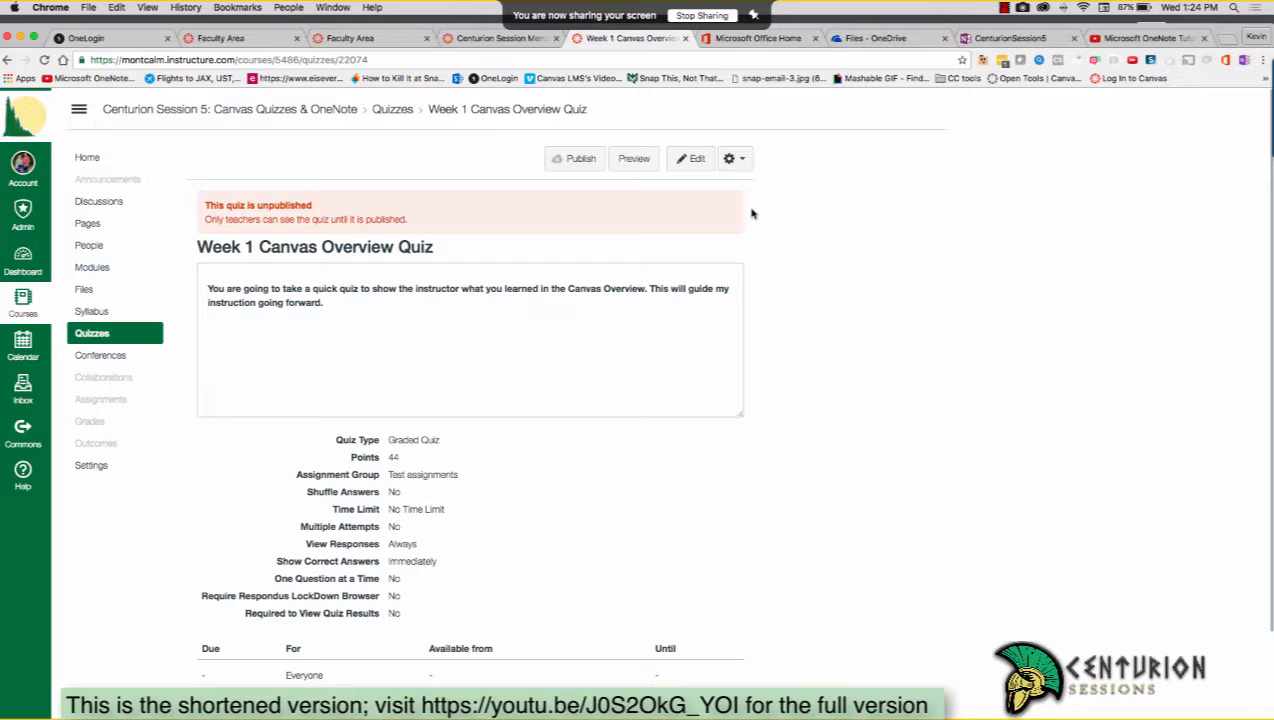
pyautogui.click(740, 159)
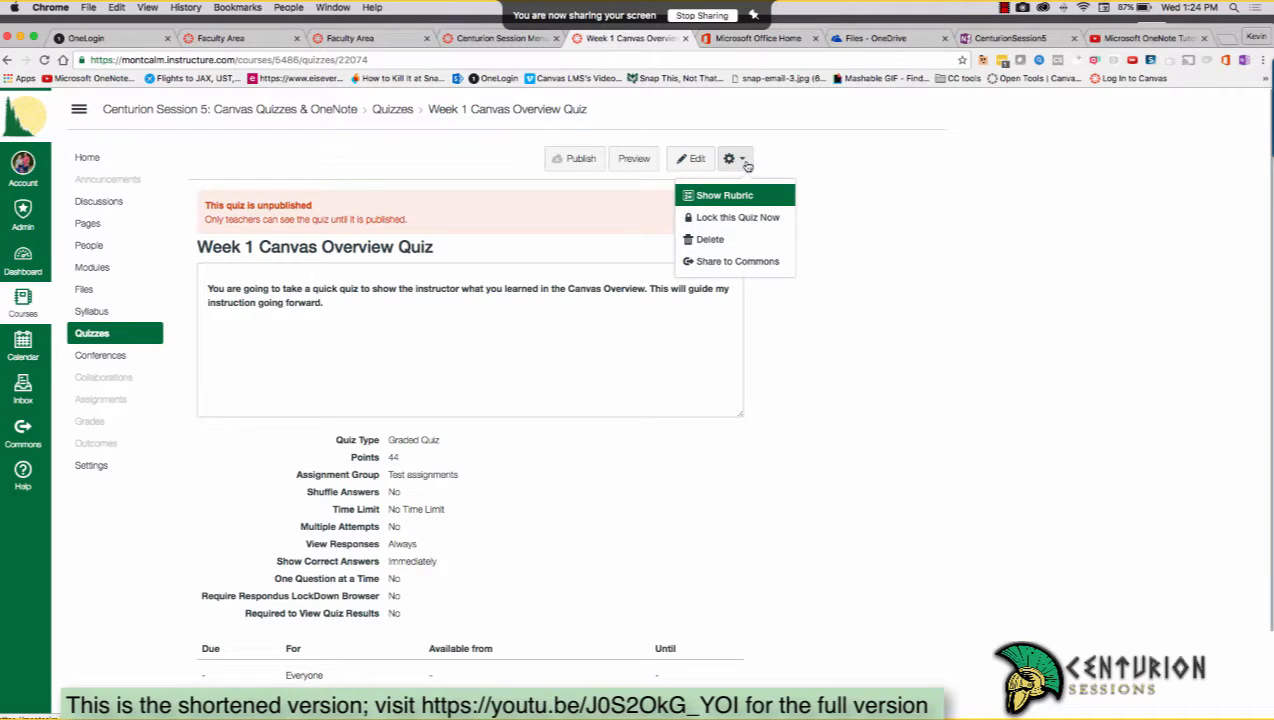
pyautogui.click(848, 201)
# Go from the course's quiz list to its question banks and look through the questions in the Chapter_4 bank.
pyautogui.click(150, 333)
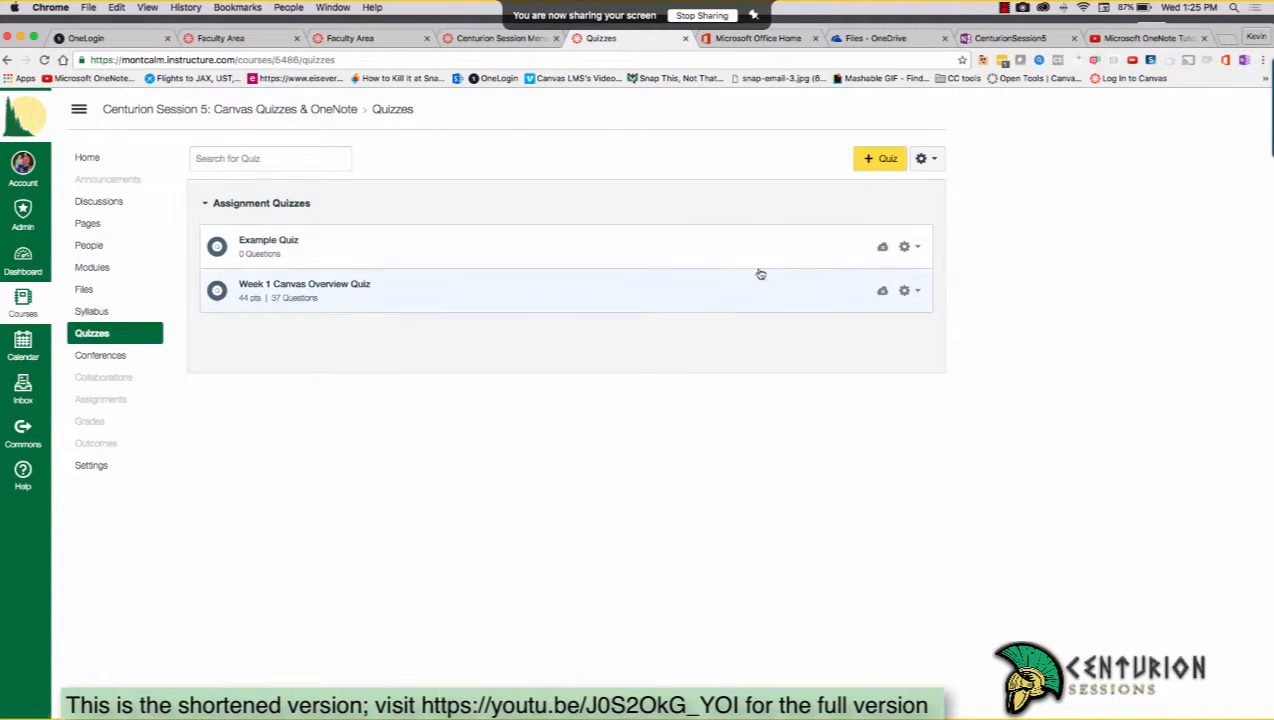
pyautogui.click(932, 161)
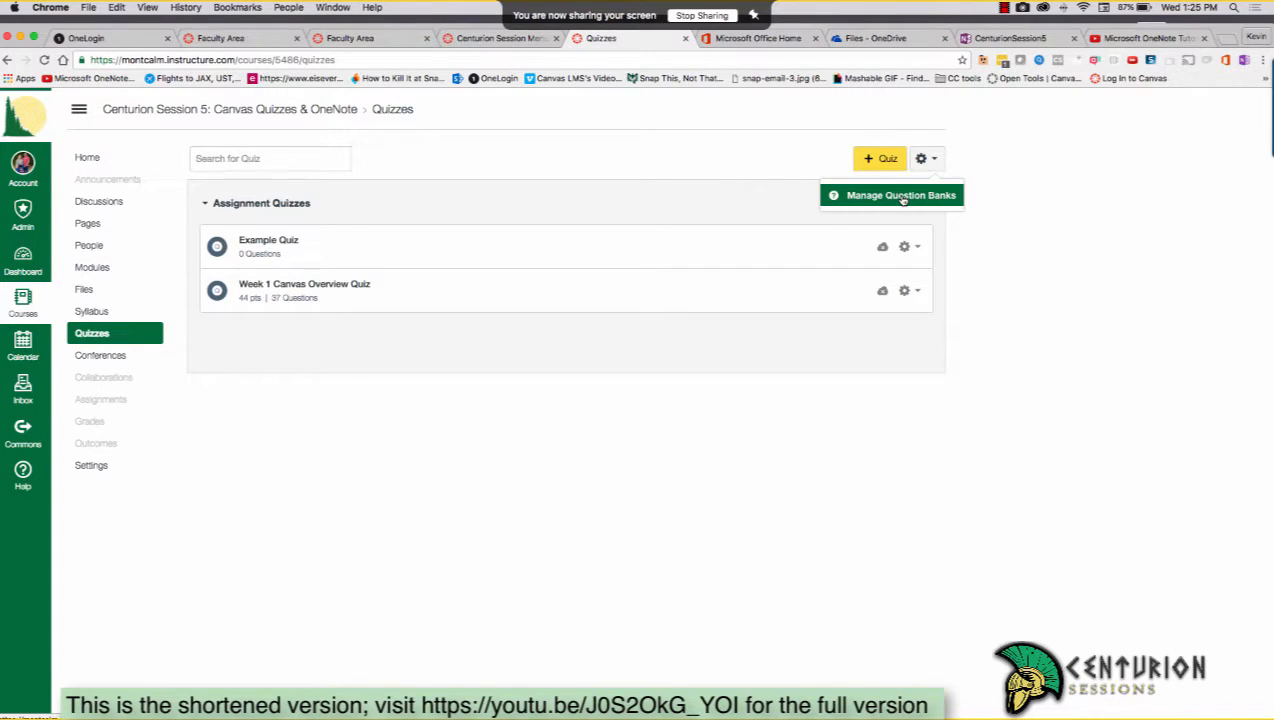
pyautogui.click(901, 196)
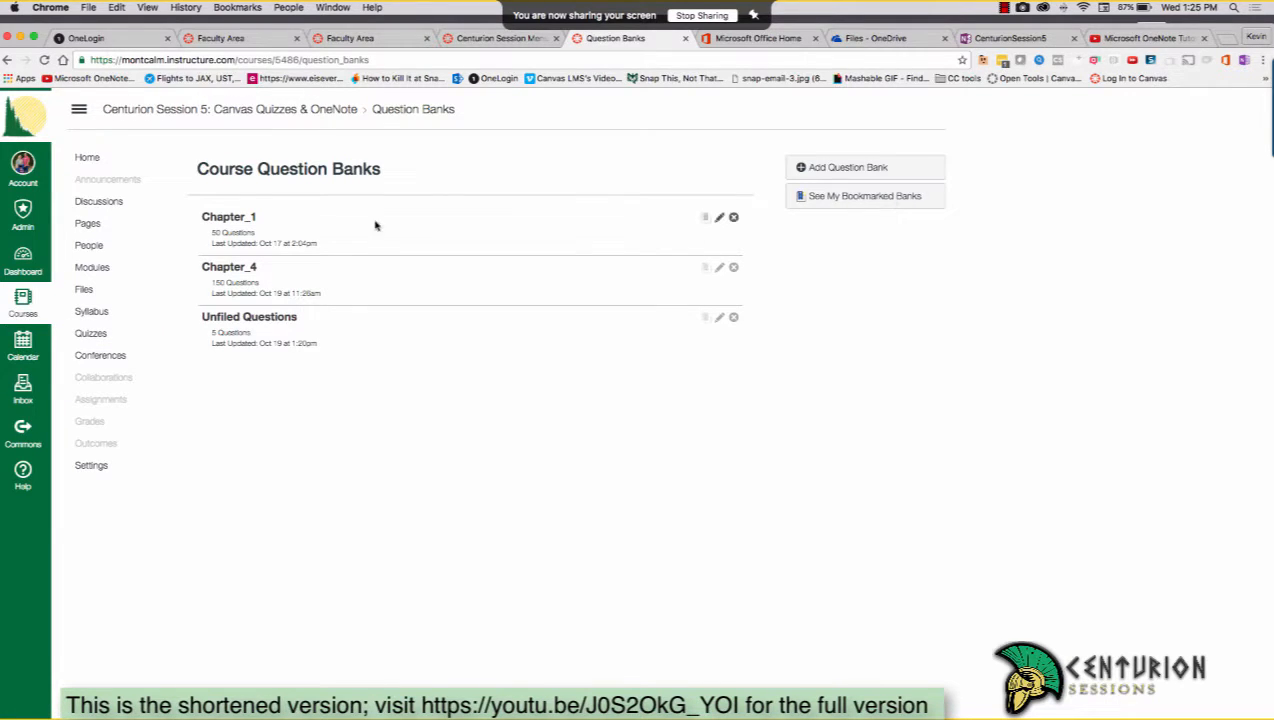
pyautogui.click(245, 270)
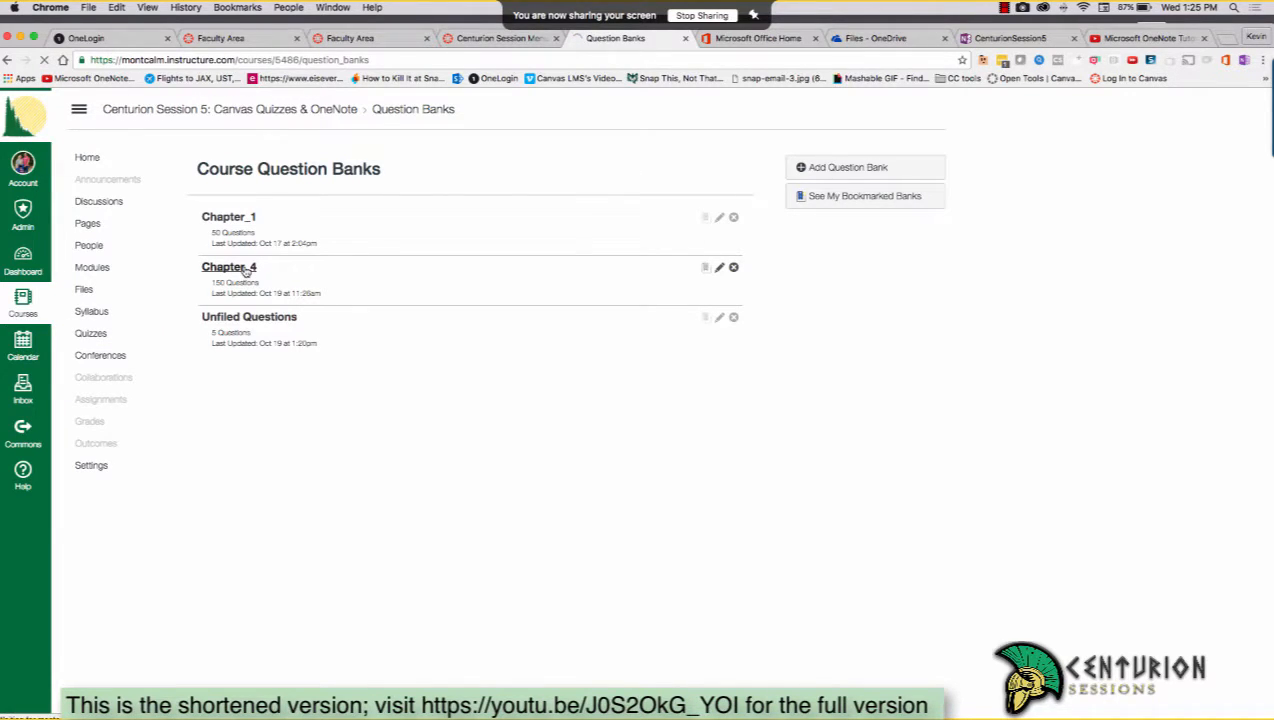
pyautogui.scroll(-5, 361, 398)
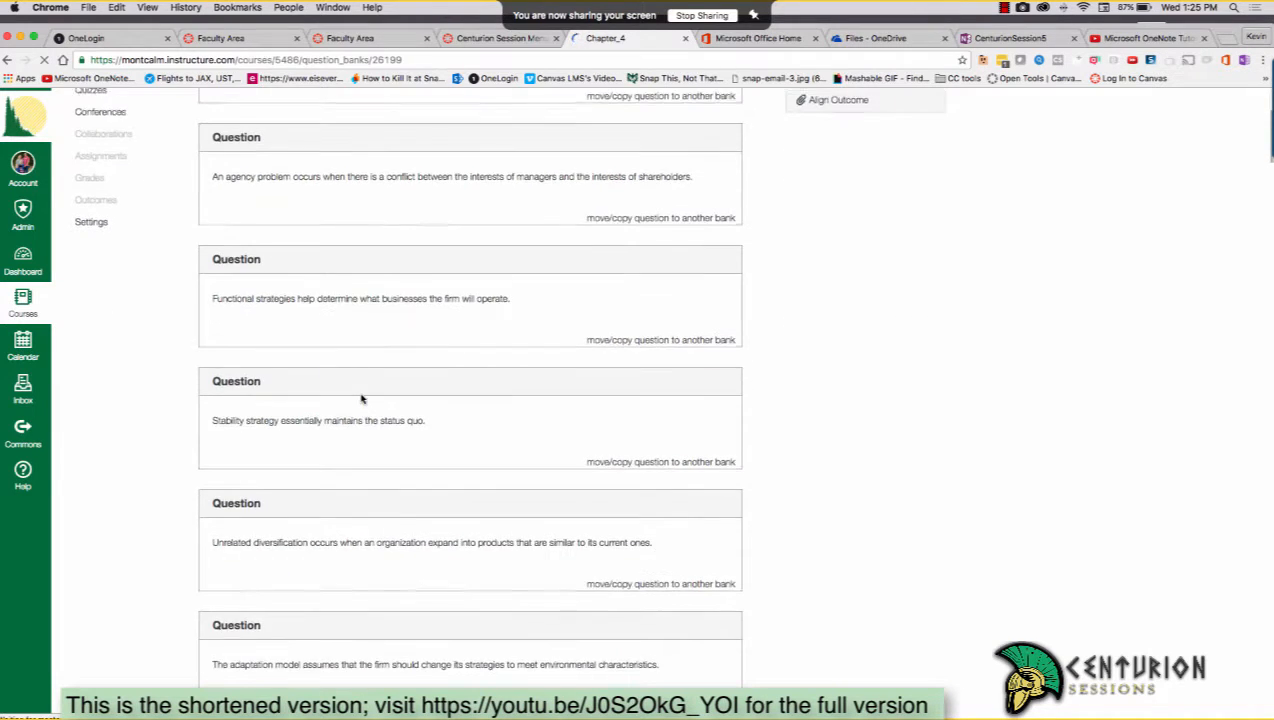
# Finish reviewing the Chapter_4 bank's questions, return to the course question banks, and check how many questions Chapter_4 holds.
pyautogui.scroll(3, 362, 399)
pyautogui.scroll(2, 361, 398)
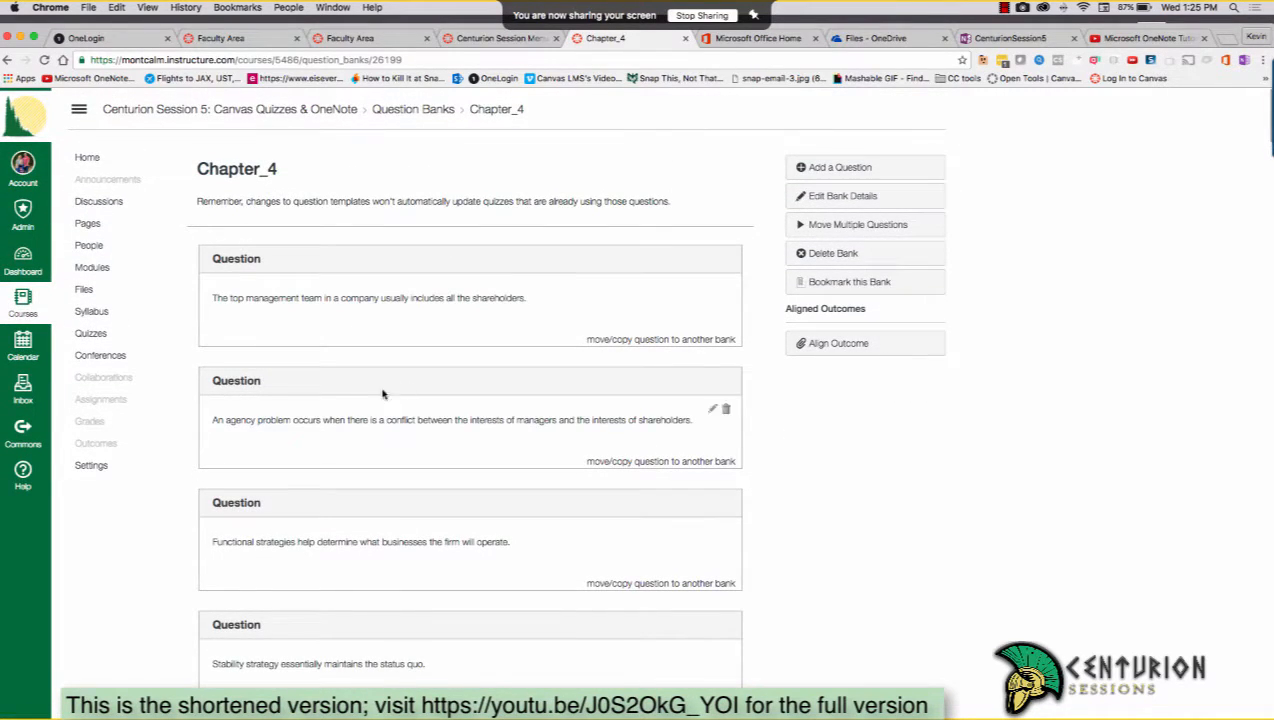
pyautogui.scroll(-10, 689, 312)
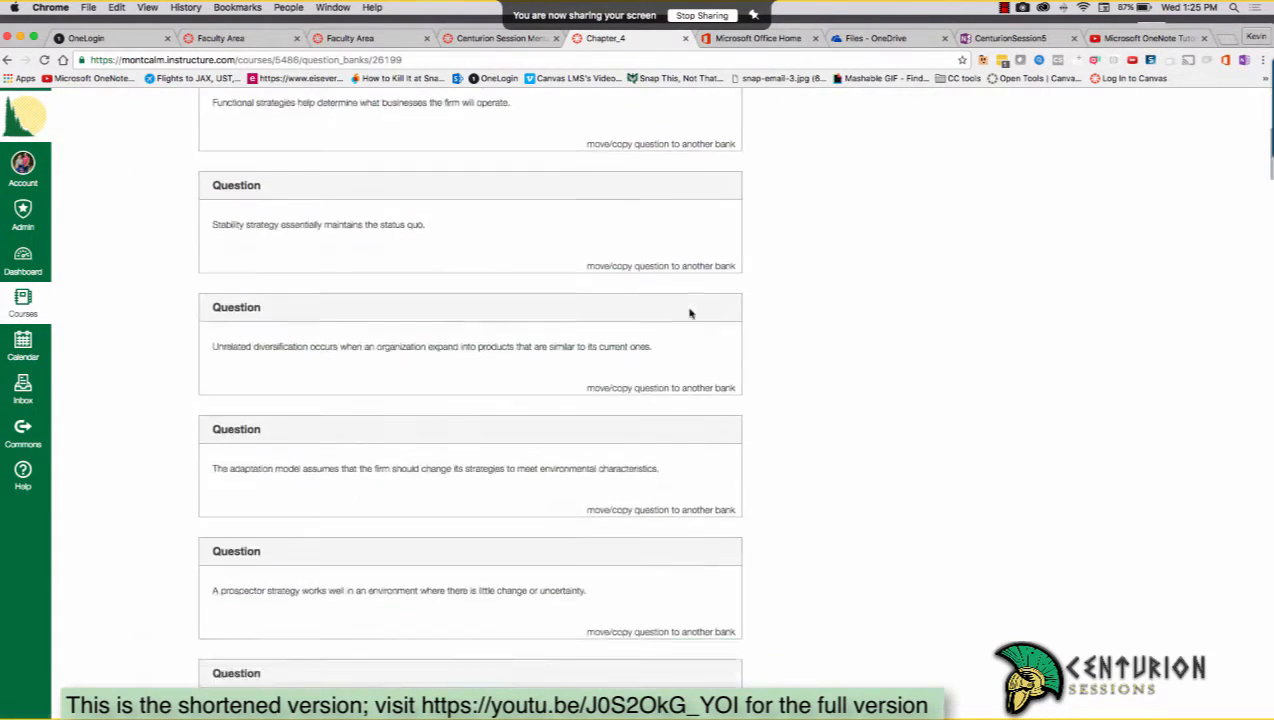
pyautogui.scroll(-10, 689, 313)
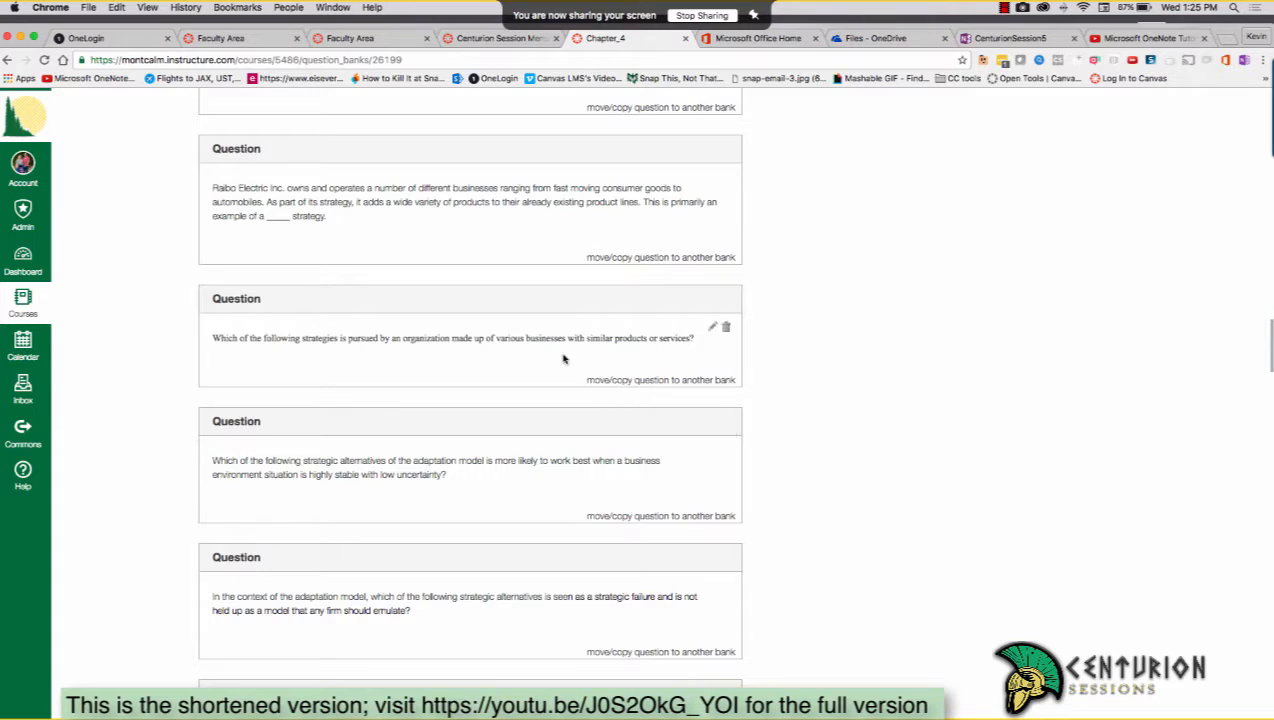
pyautogui.scroll(20, 563, 358)
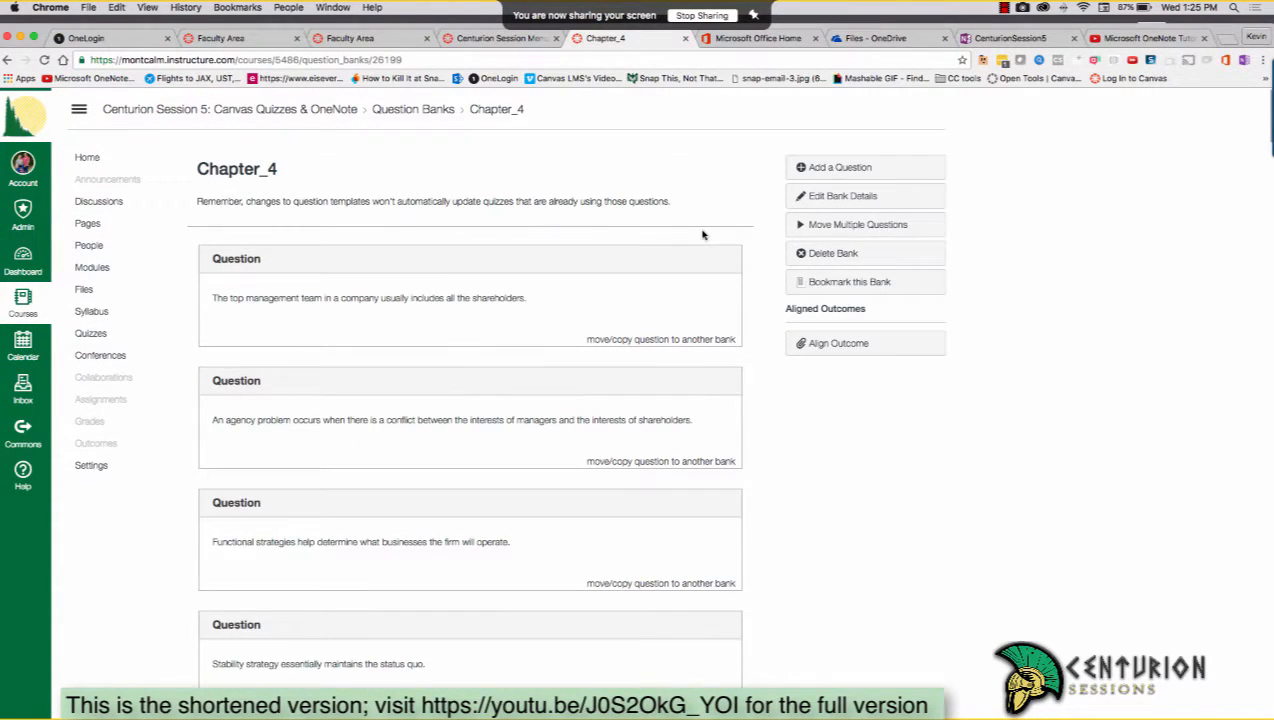
pyautogui.scroll(-2, 702, 235)
pyautogui.scroll(-3, 702, 235)
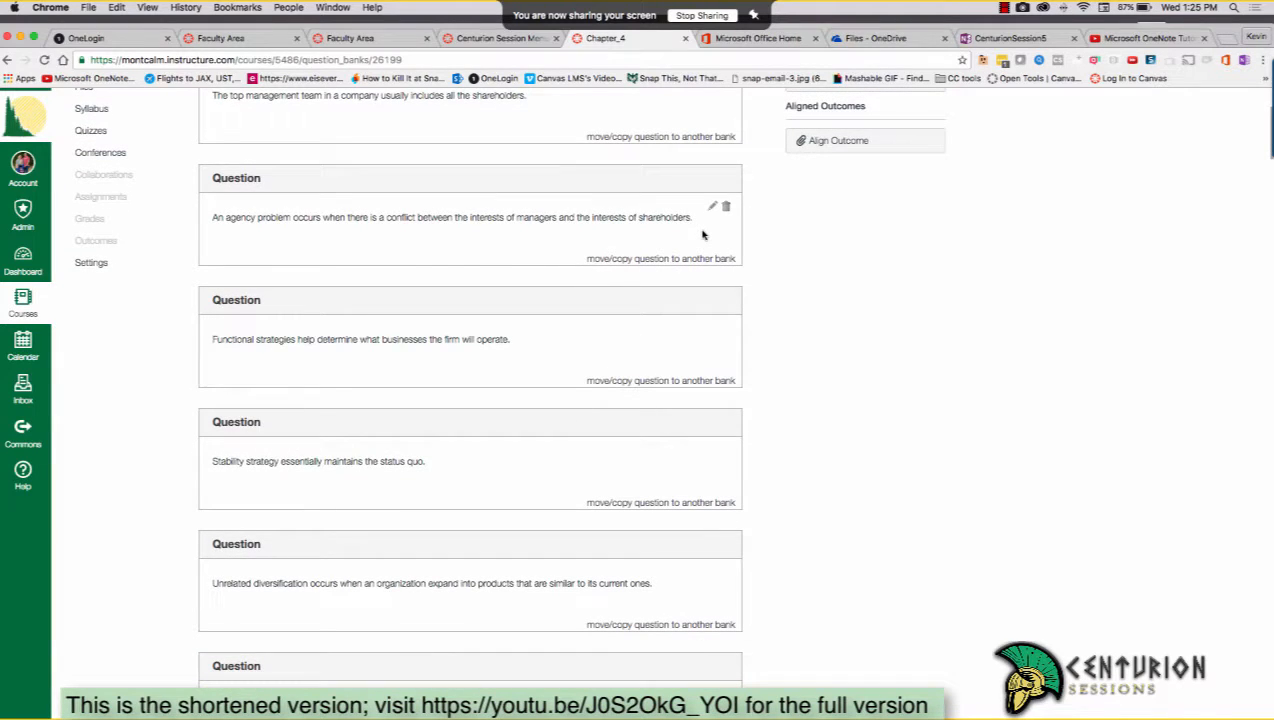
pyautogui.hscroll(-5, 423, 236)
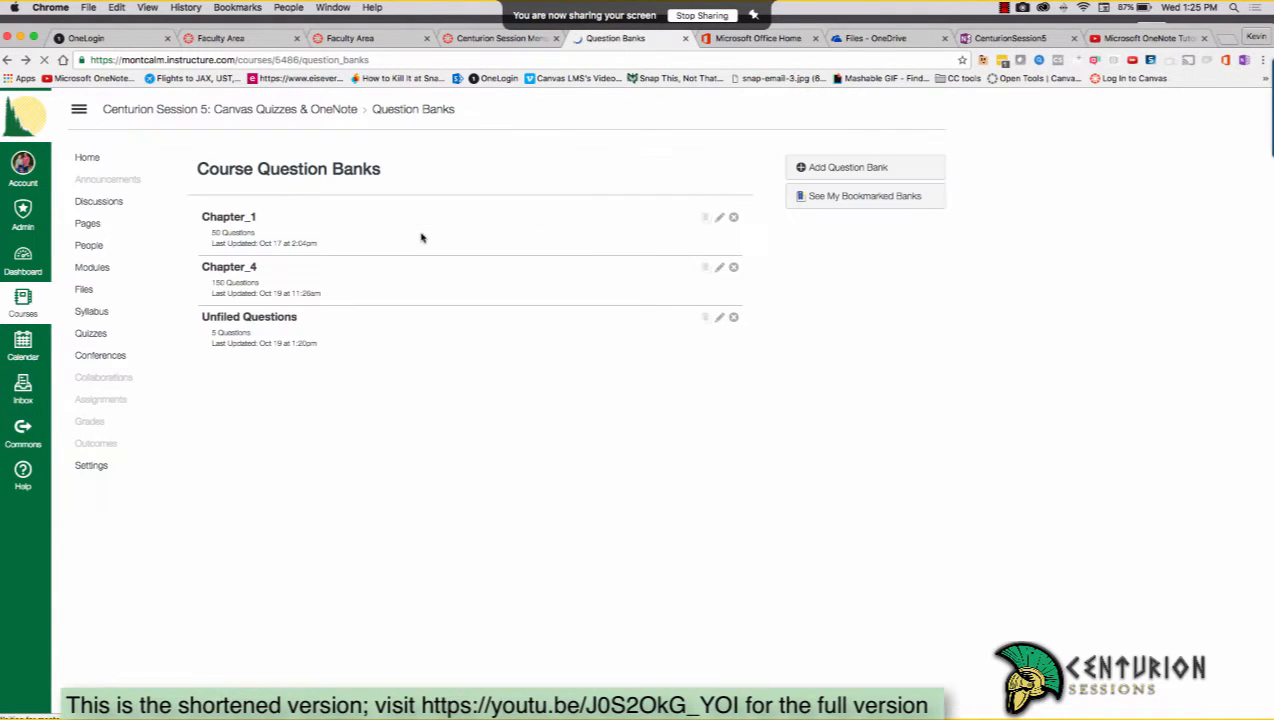
pyautogui.moveTo(215, 282); pyautogui.dragTo(262, 279)
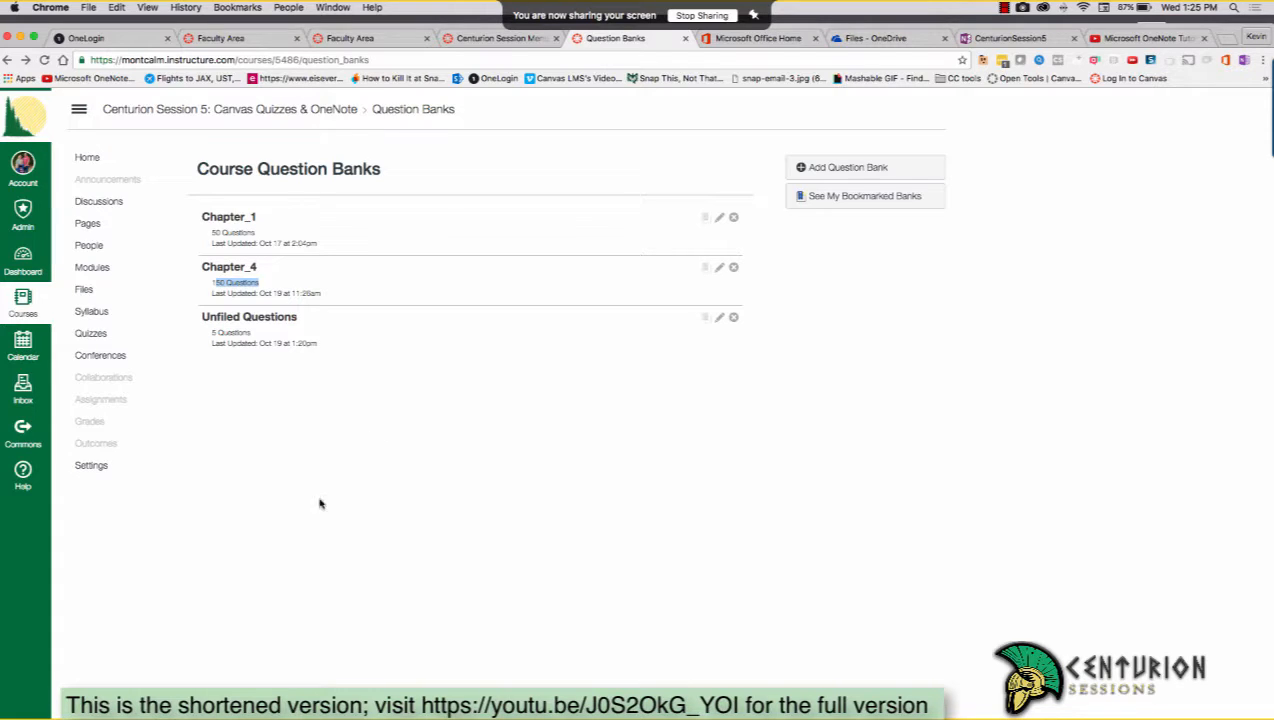
# From the course settings, start importing content into this course and set the content type to QTI .zip file.
pyautogui.click(92, 466)
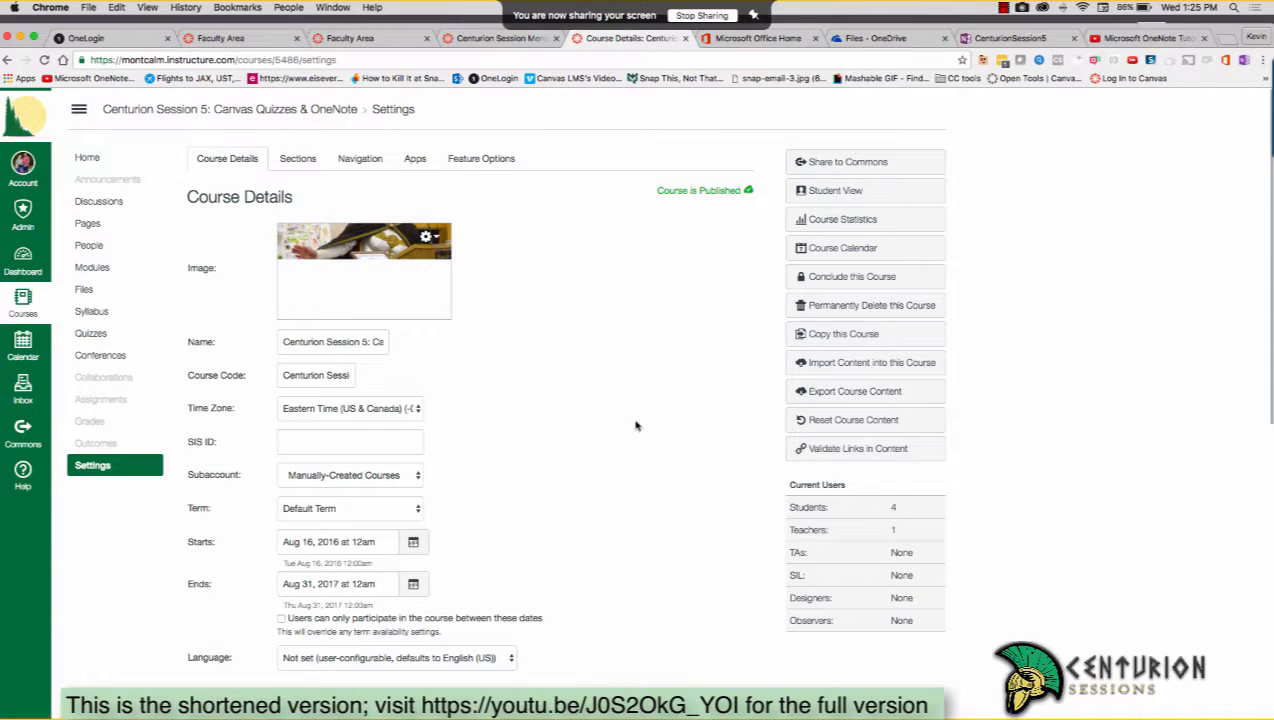
pyautogui.click(833, 369)
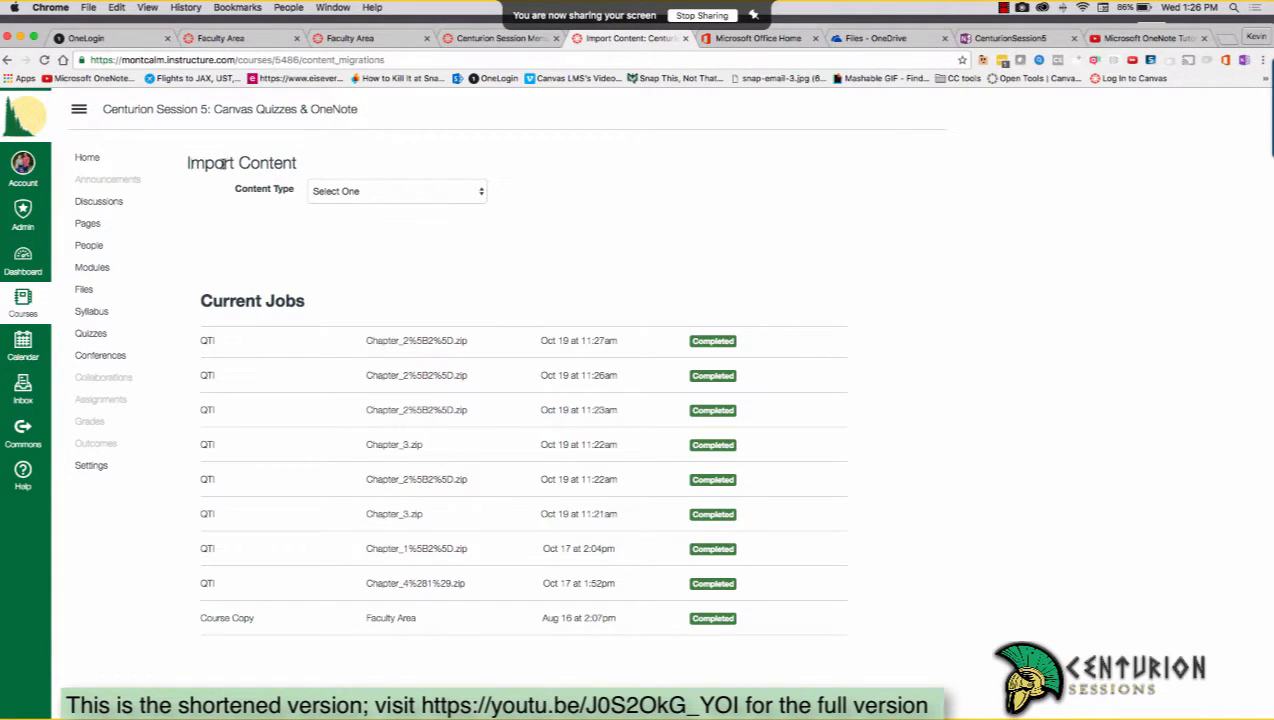
pyautogui.click(360, 193)
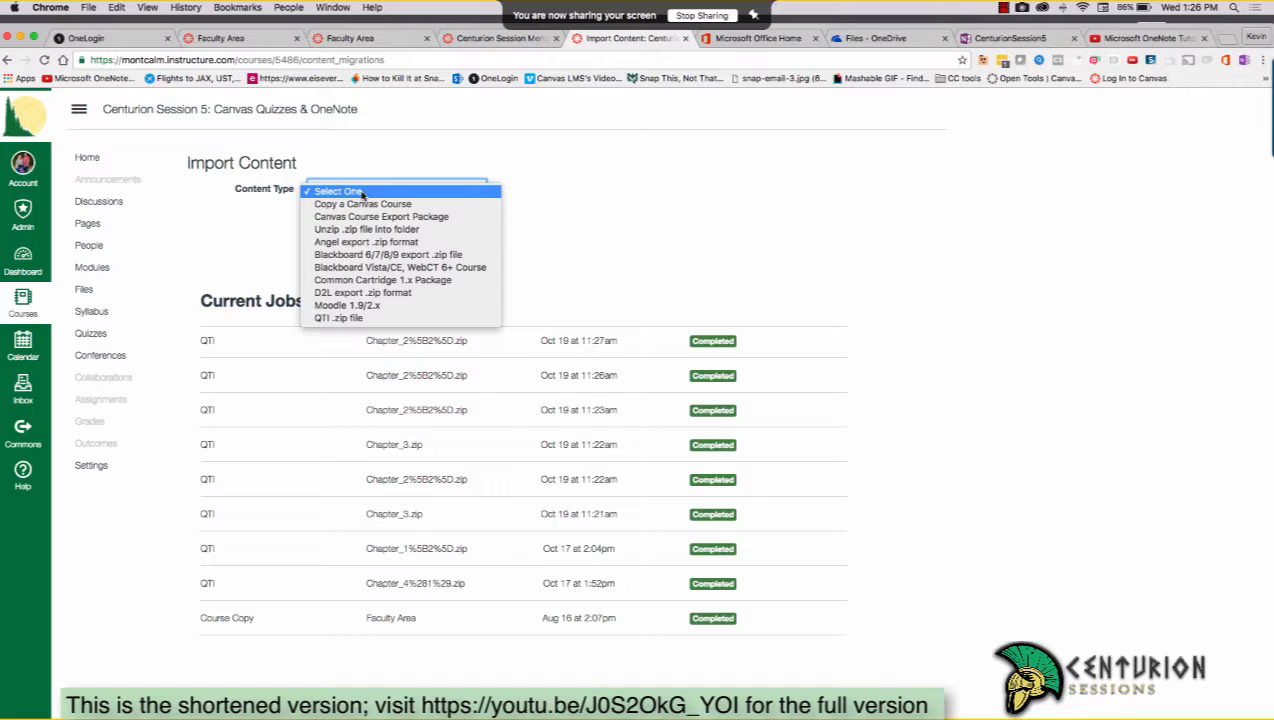
pyautogui.click(348, 319)
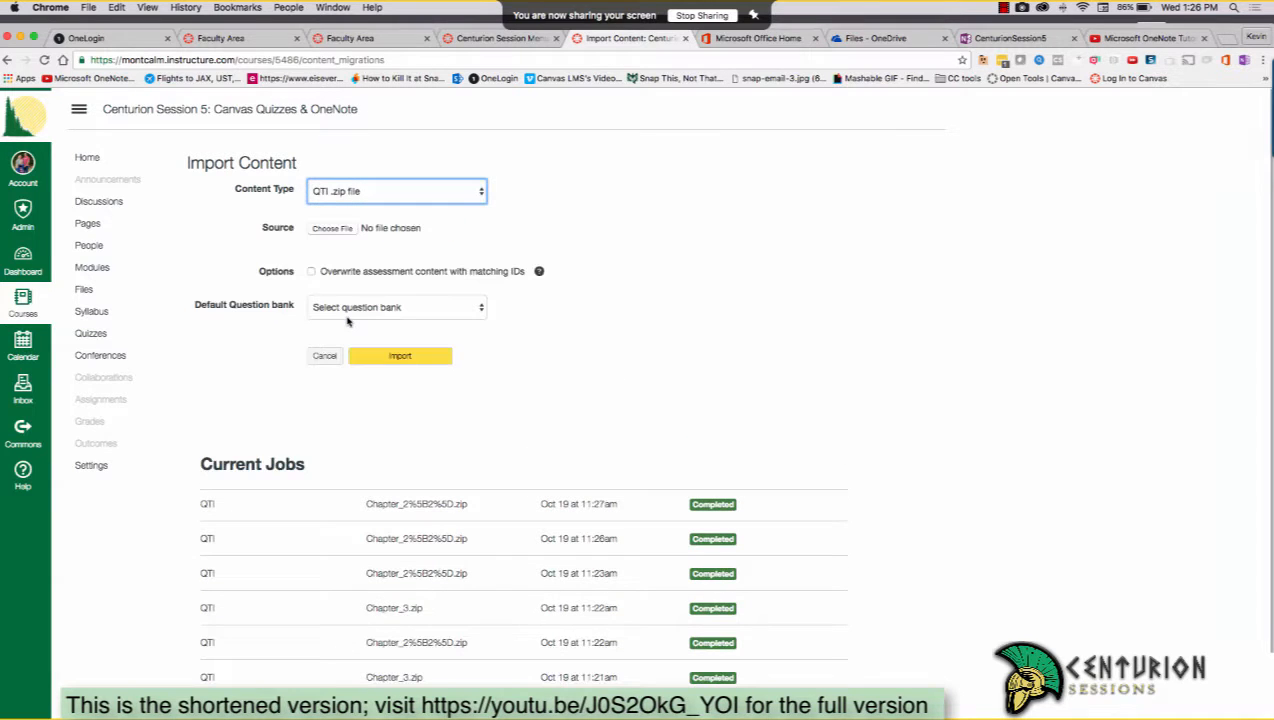
# Choose Chapter_5(1).zip from the Desktop as the source, leave the default question bank unselected, and run the import.
pyautogui.click(339, 230)
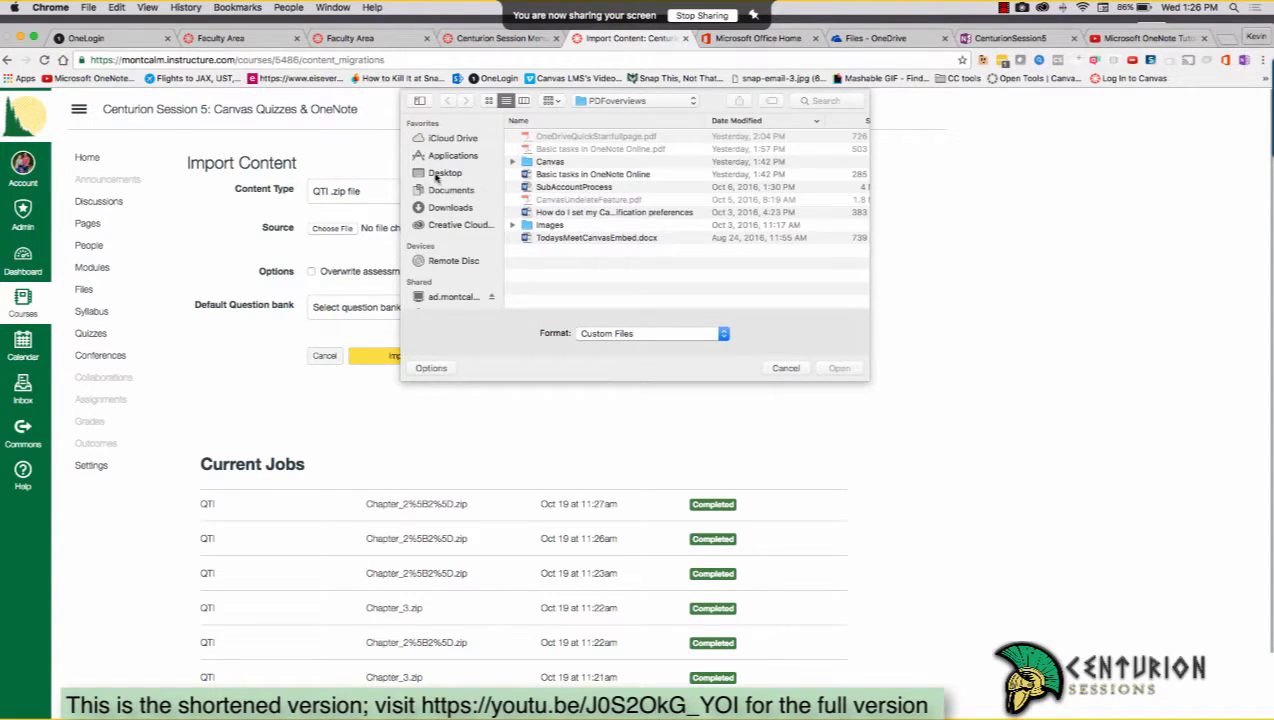
pyautogui.click(437, 174)
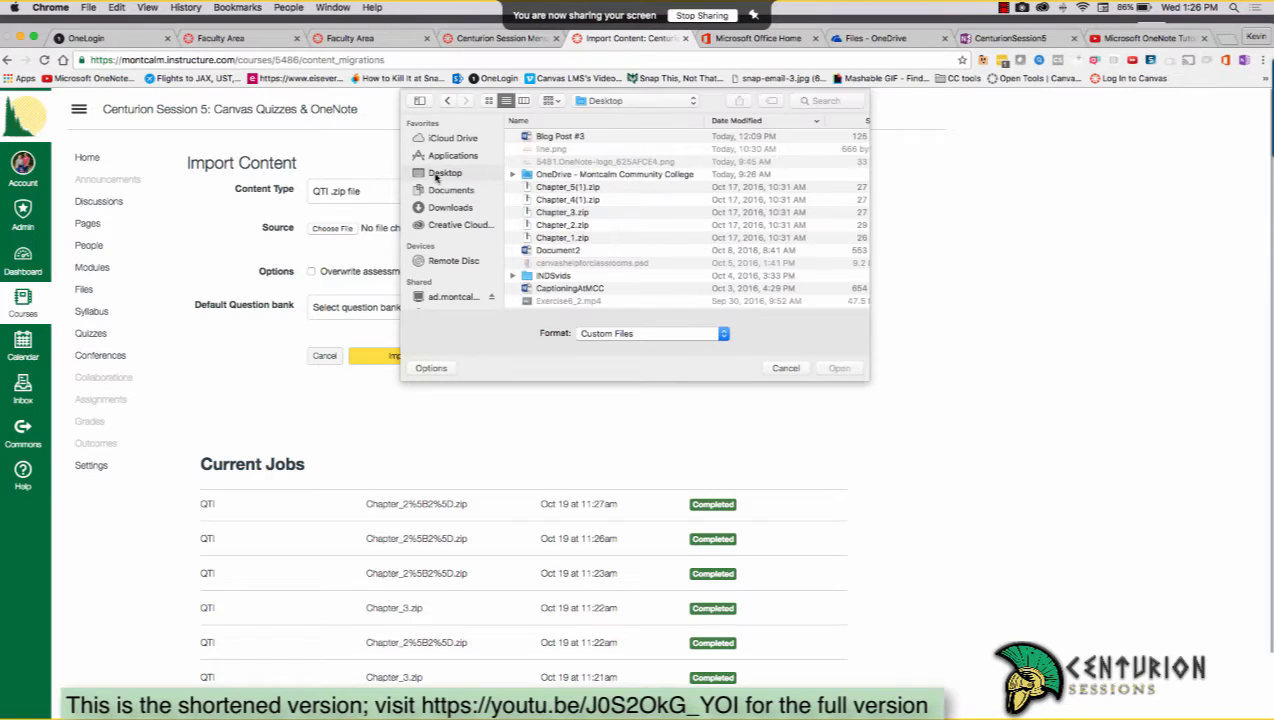
pyautogui.click(560, 188)
pyautogui.click(836, 368)
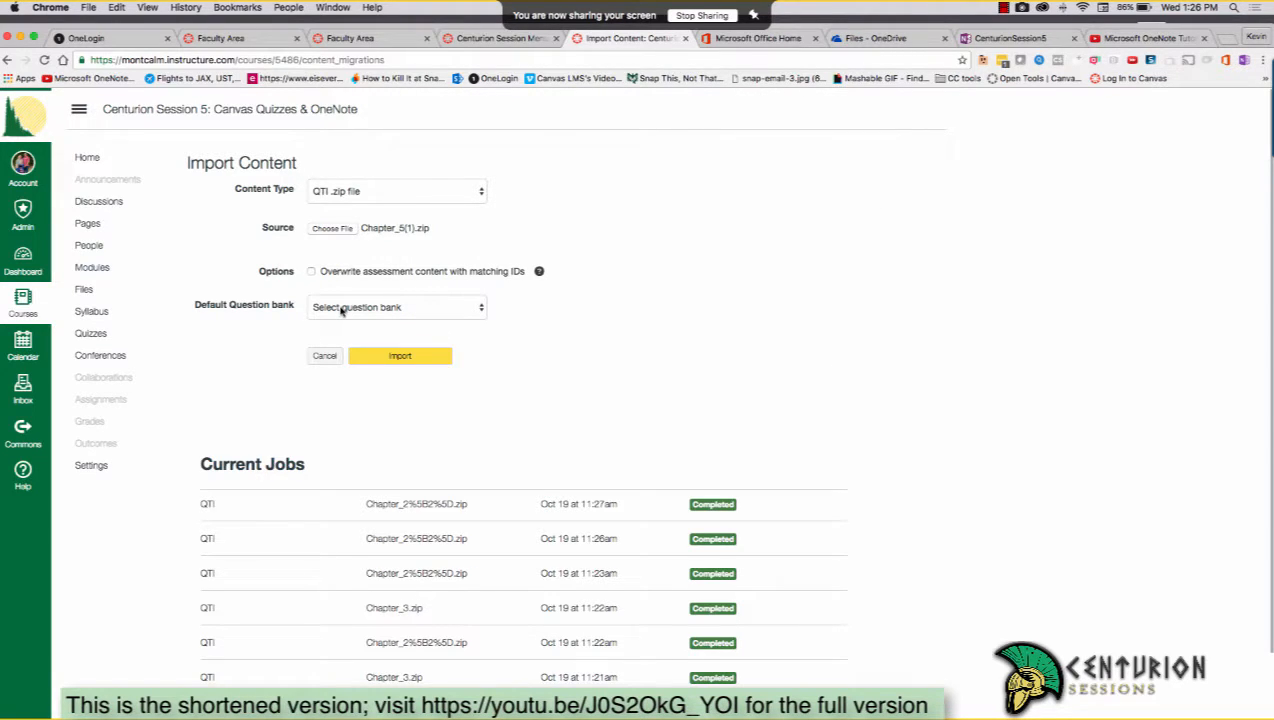
pyautogui.click(341, 310)
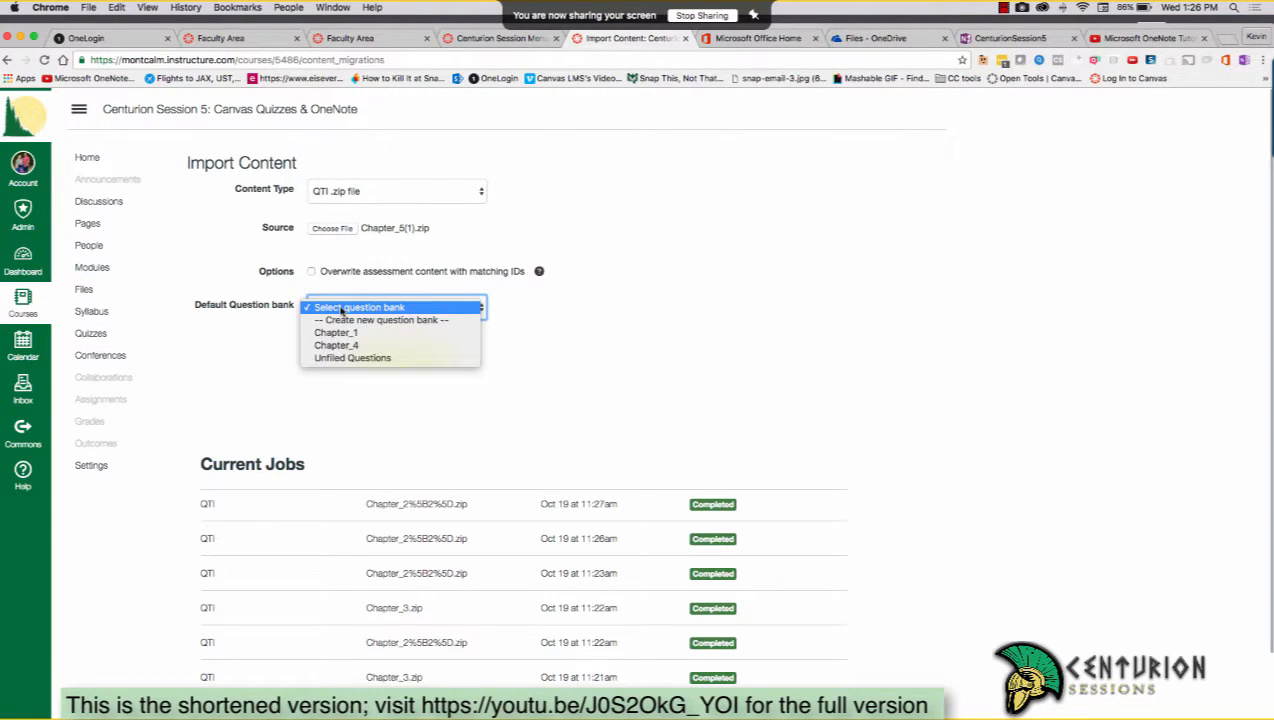
pyautogui.click(579, 316)
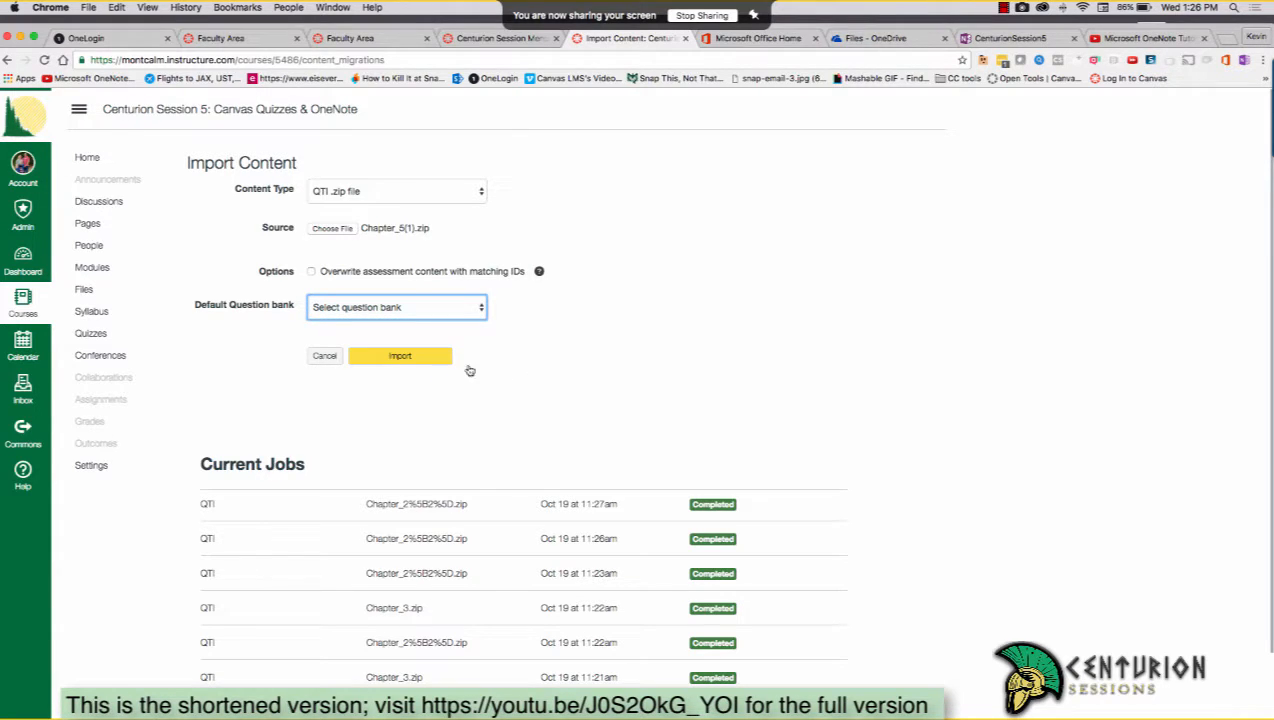
pyautogui.click(386, 358)
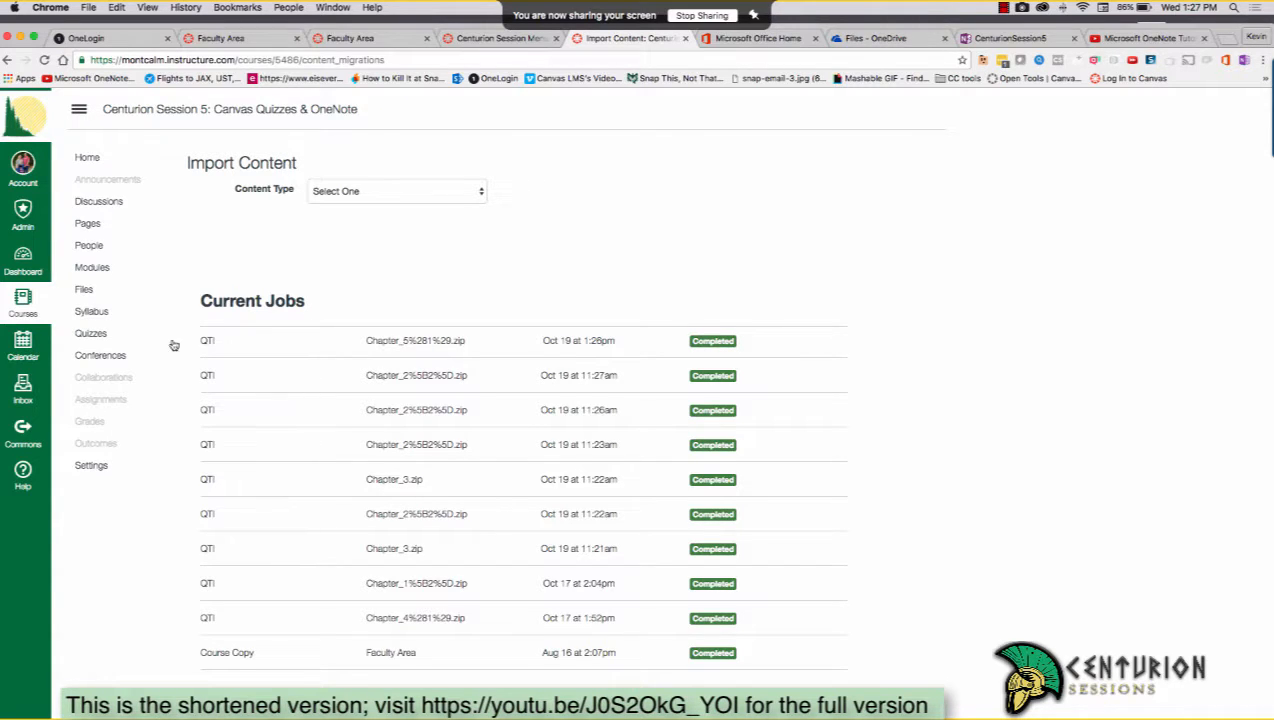
# Go through the course's quizzes to its question banks and check the question count of the Chapter_4 bank.
pyautogui.click(98, 336)
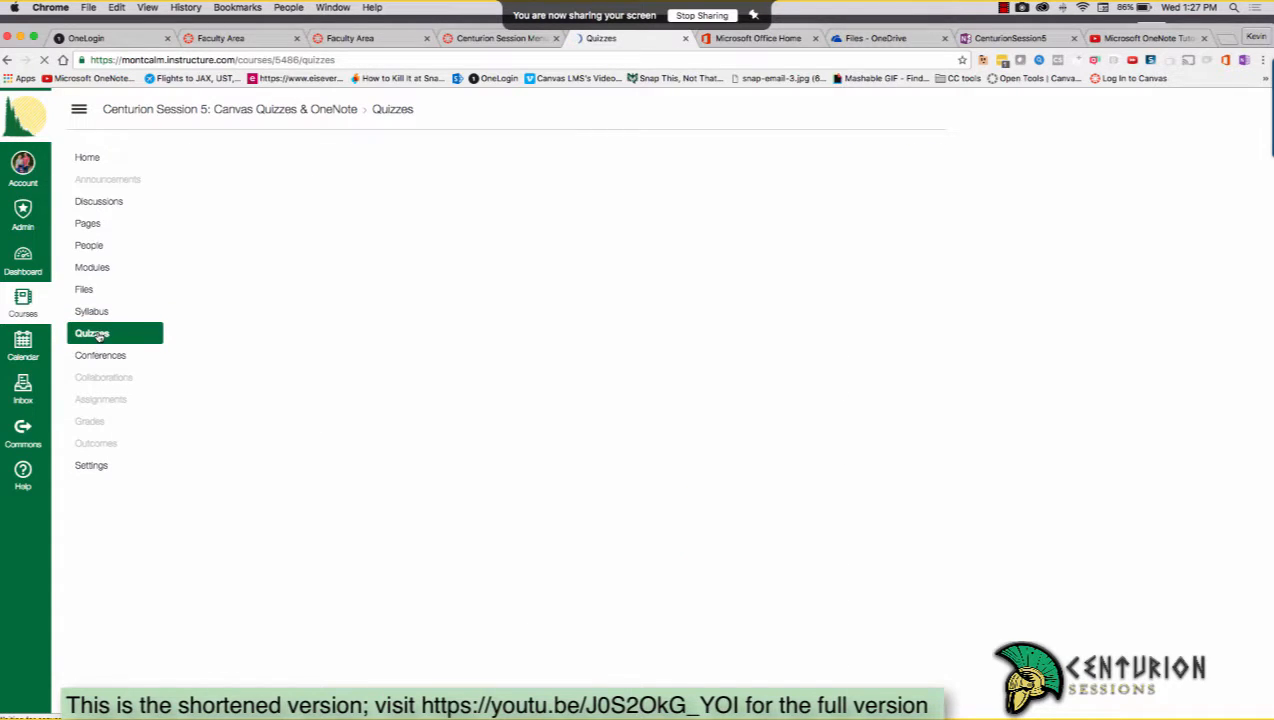
pyautogui.click(925, 158)
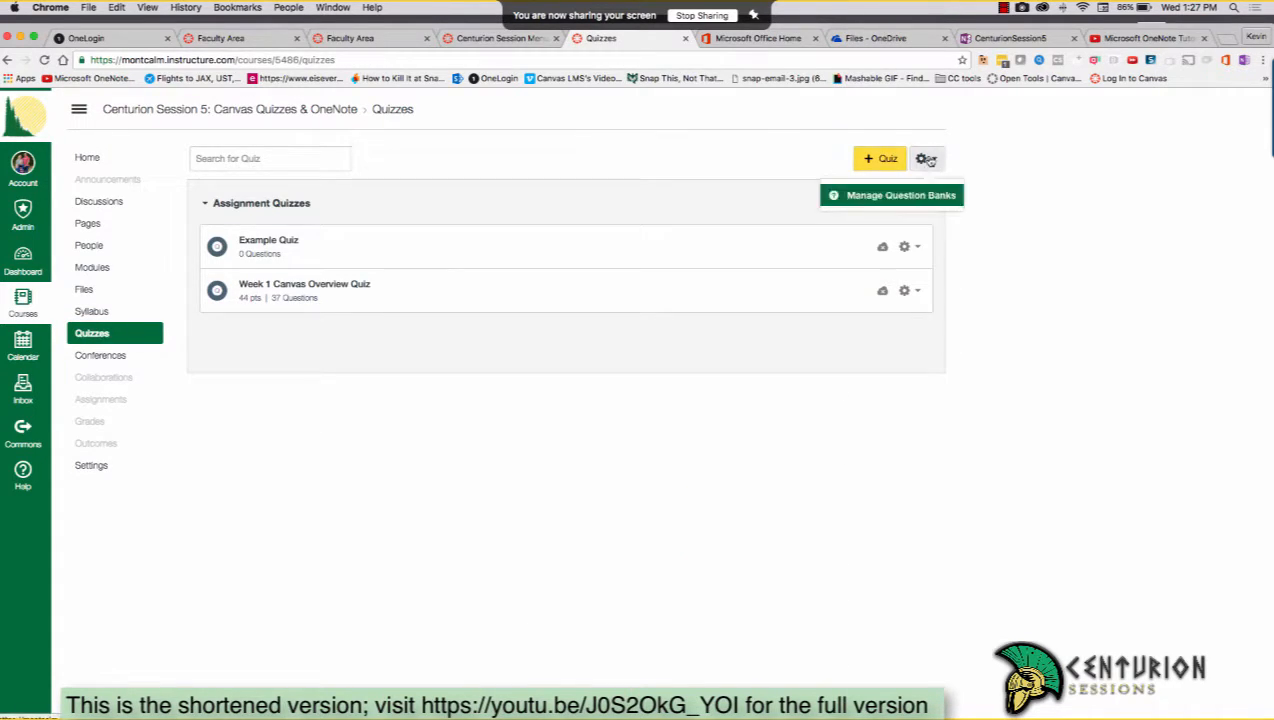
pyautogui.click(905, 194)
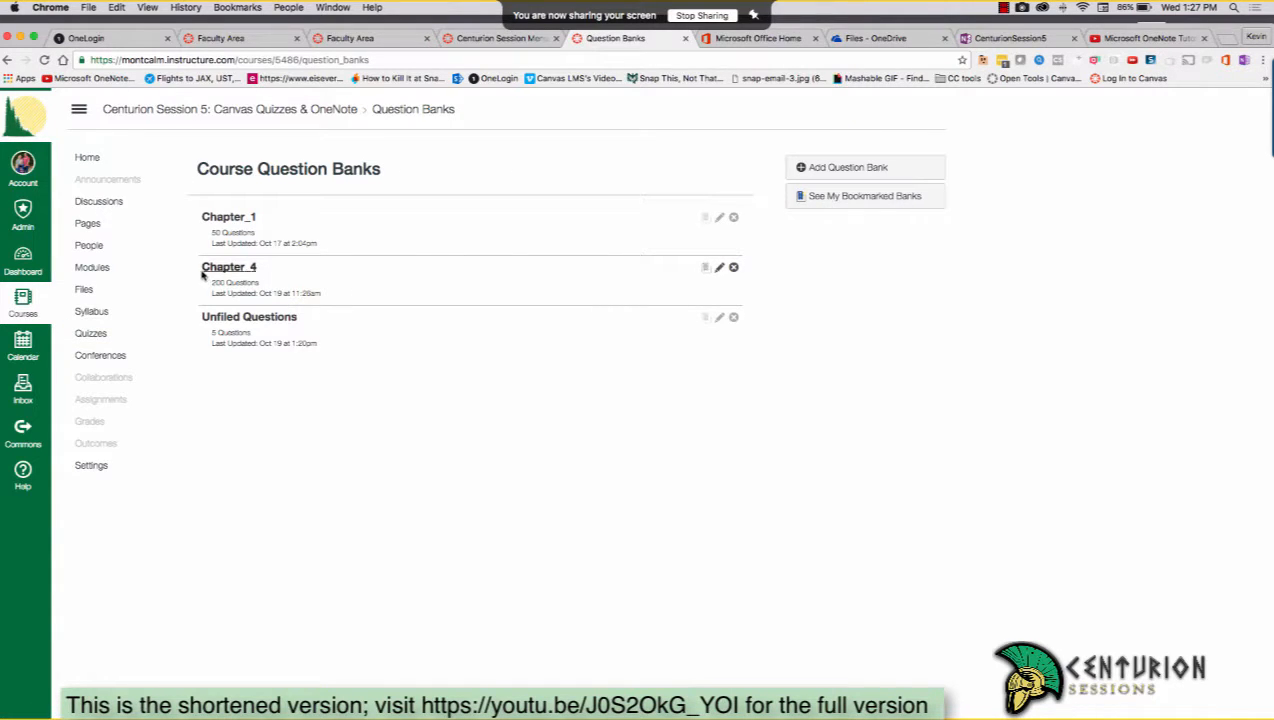
pyautogui.moveTo(200, 268); pyautogui.dragTo(266, 279)
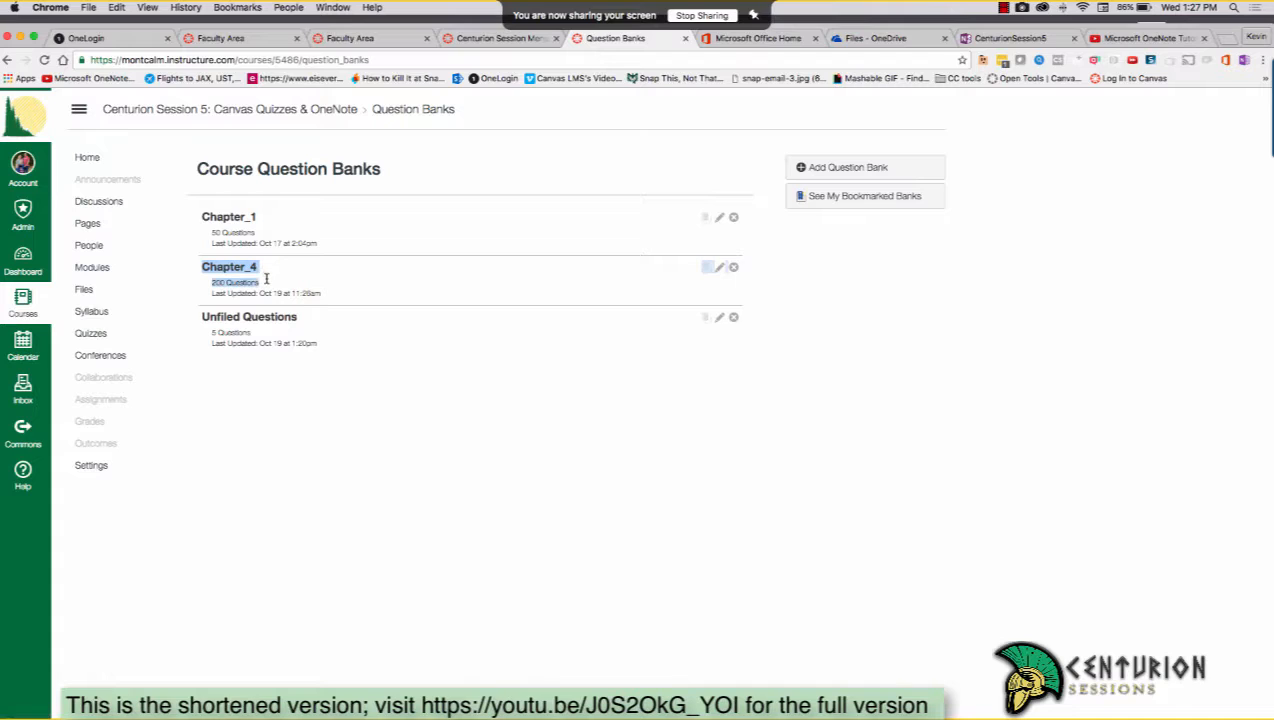
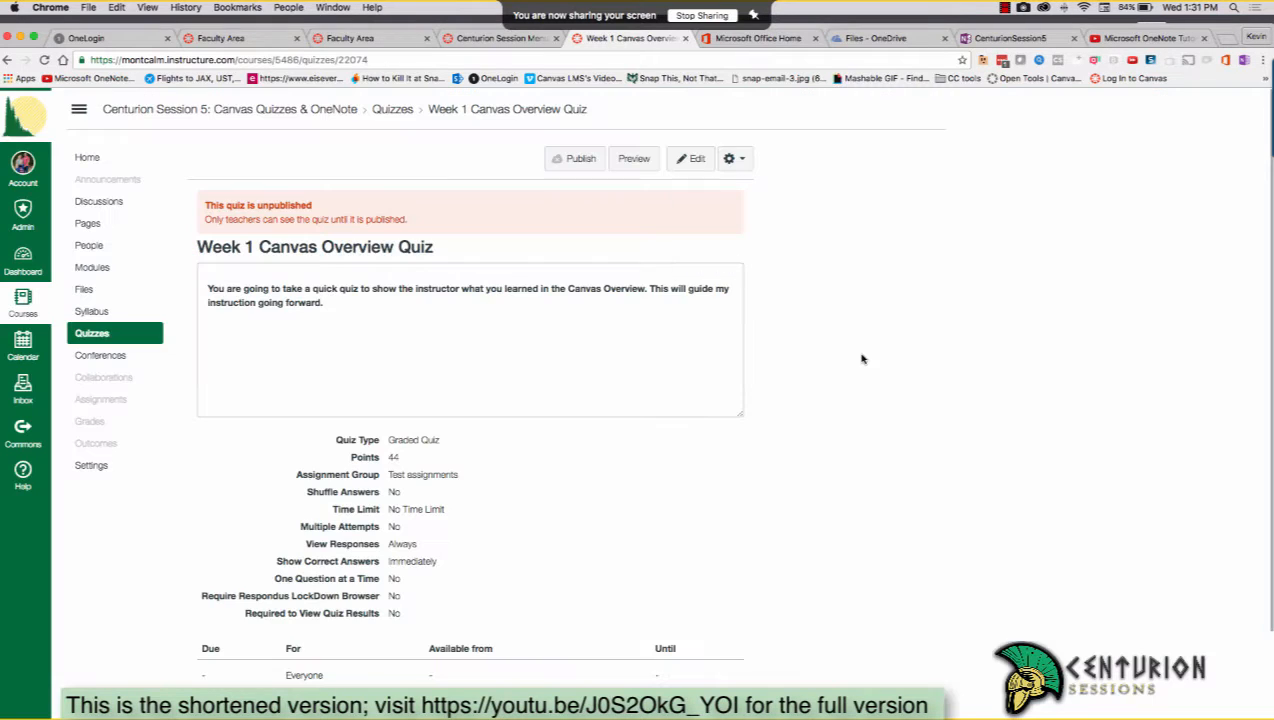
# Publish the Week 1 Canvas Overview Quiz and preview it.
pyautogui.click(582, 158)
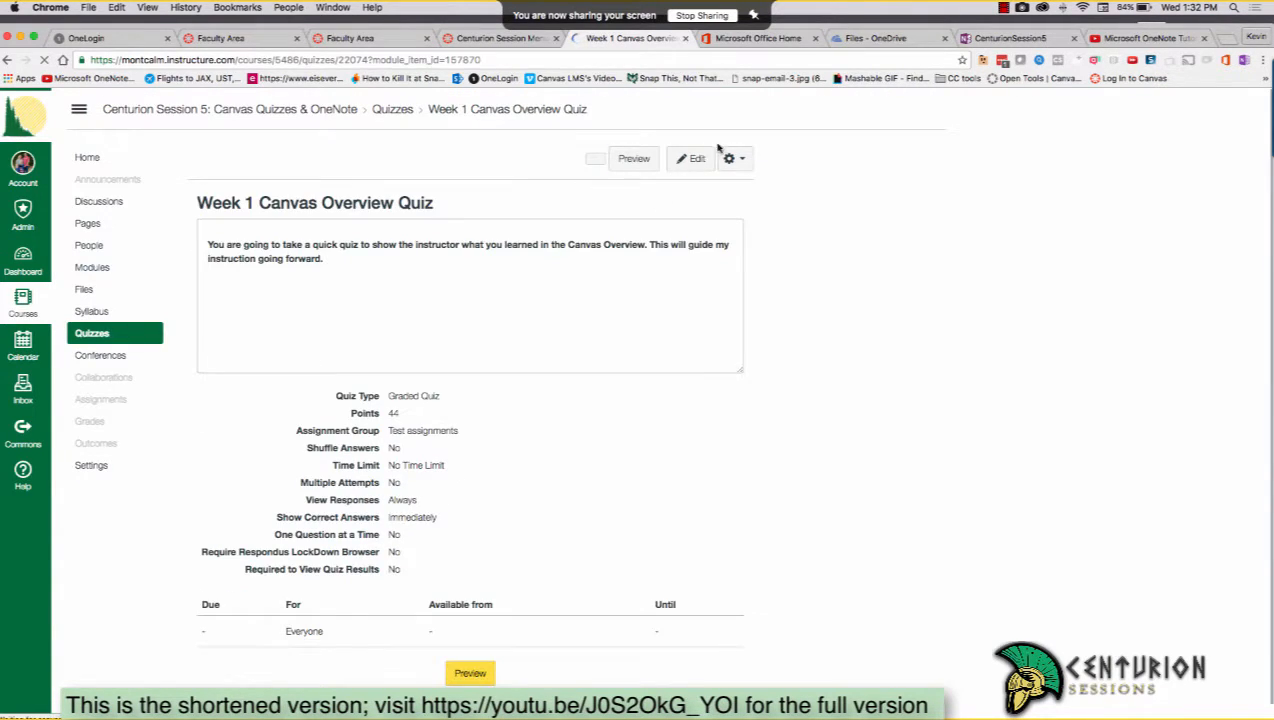
pyautogui.click(733, 159)
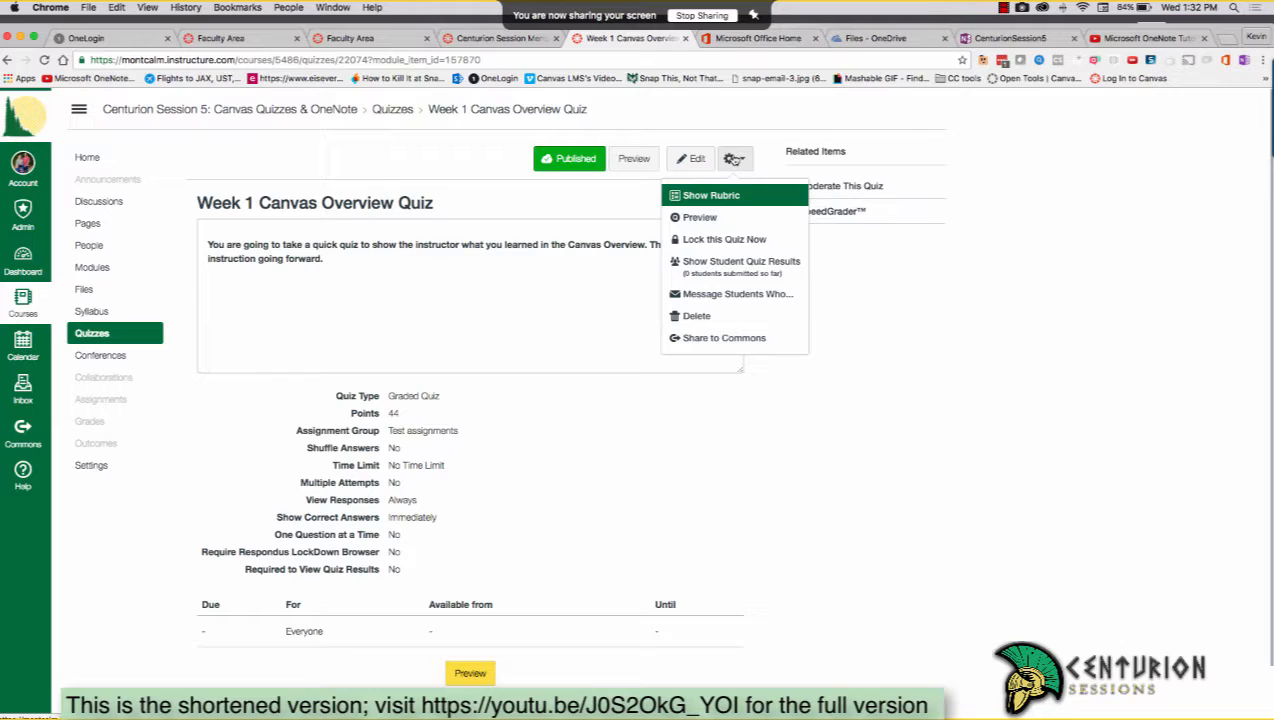
pyautogui.click(702, 217)
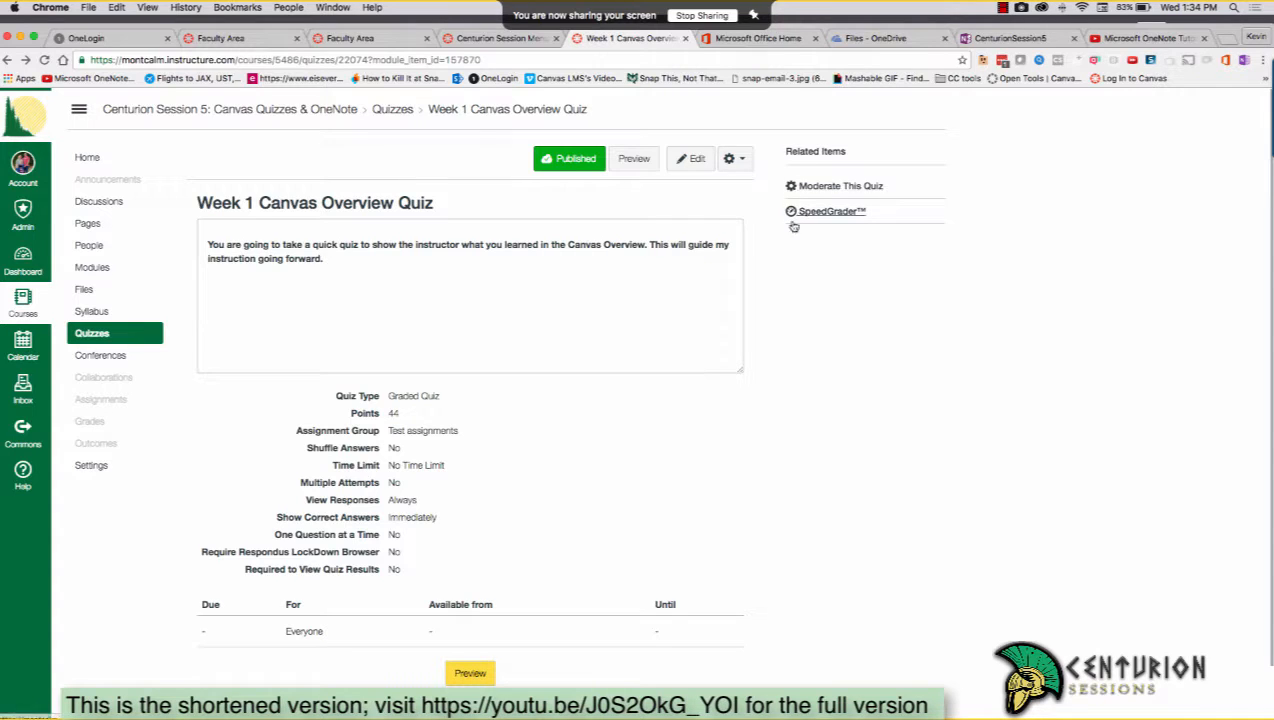
# In the quiz's moderation page, grant 2 extra attempts to the first and third students, save, and deselect both students.
pyautogui.click(846, 186)
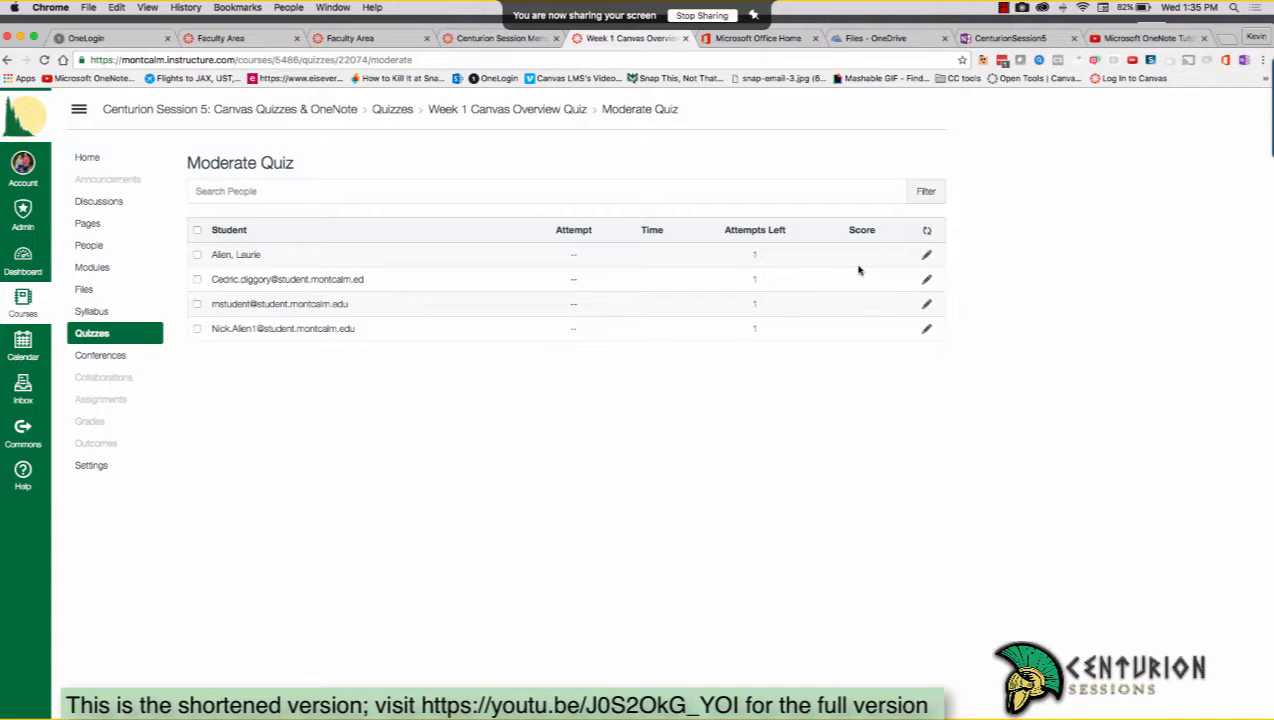
pyautogui.click(198, 256)
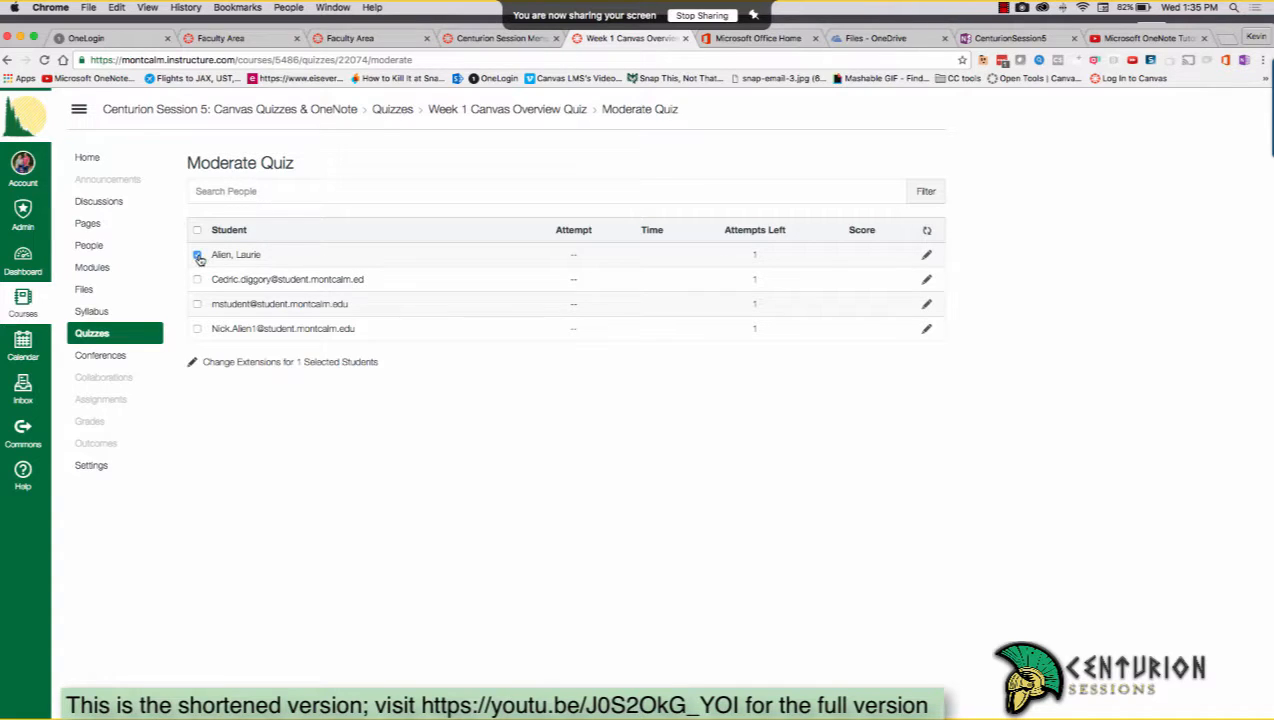
pyautogui.click(197, 303)
pyautogui.click(256, 362)
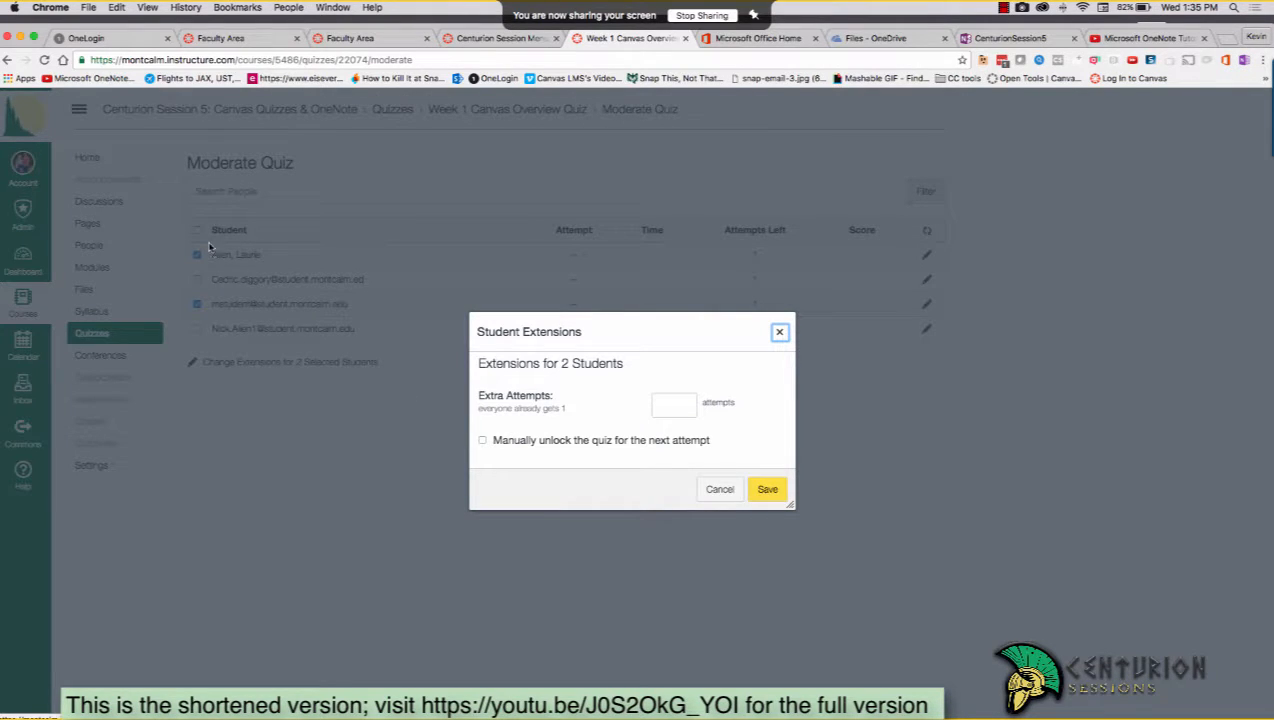
pyautogui.click(672, 404)
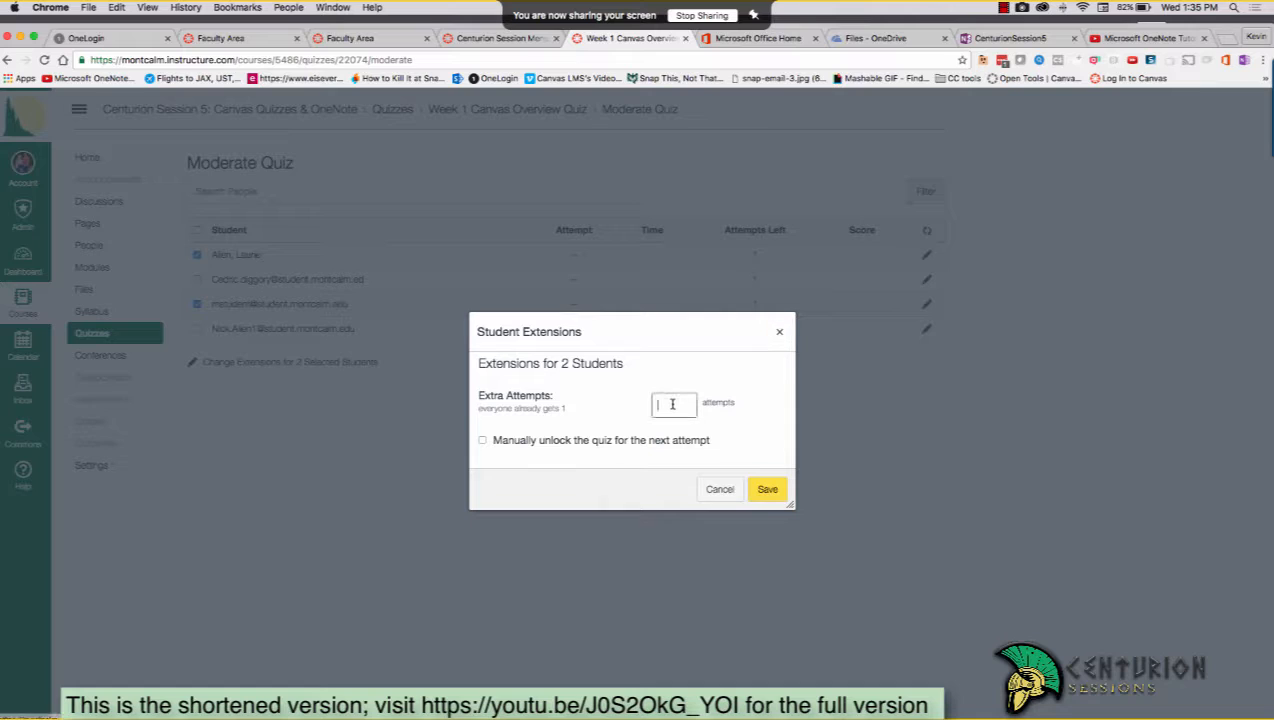
pyautogui.write('2')
pyautogui.click(762, 422)
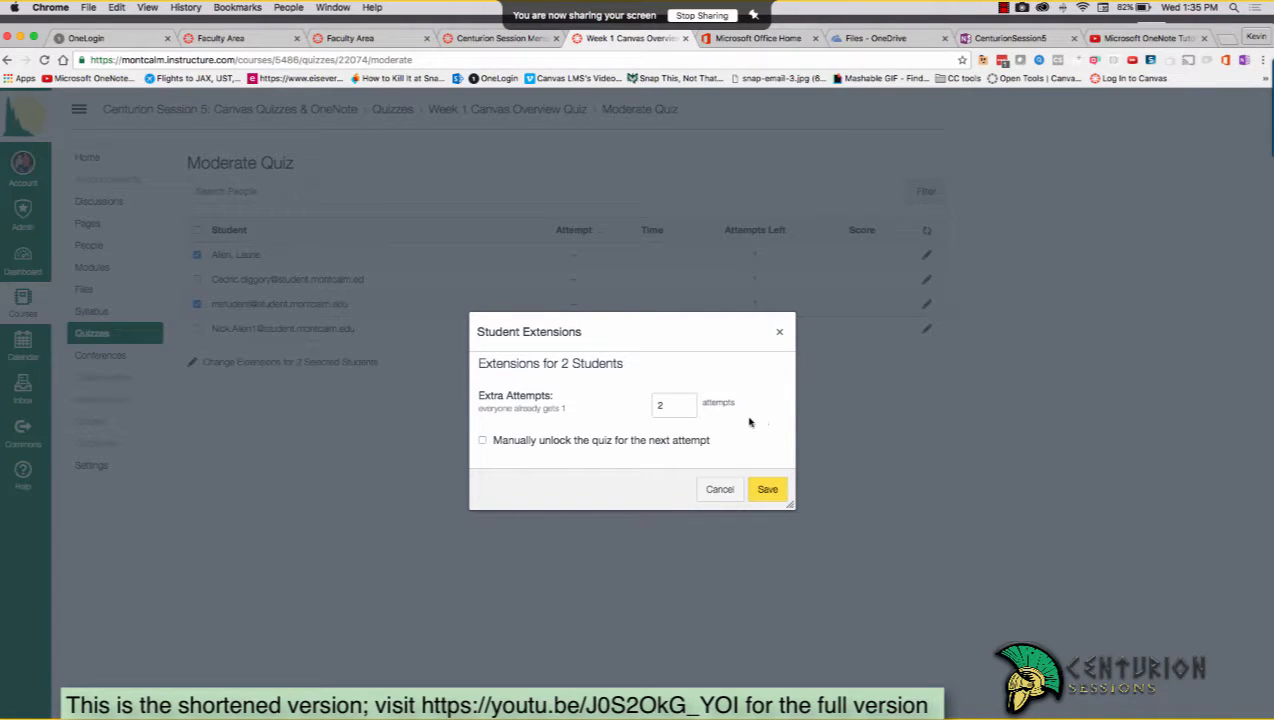
pyautogui.click(763, 489)
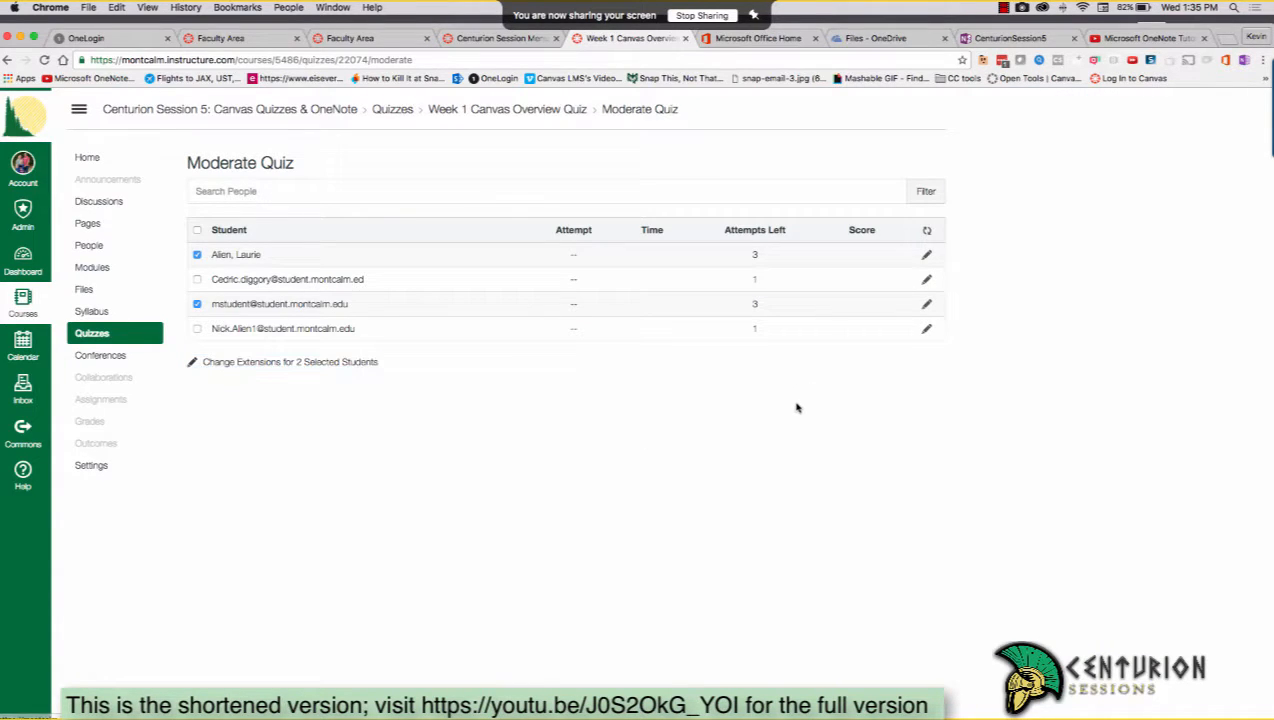
pyautogui.click(197, 256)
pyautogui.click(197, 305)
pyautogui.click(197, 305)
pyautogui.click(197, 305)
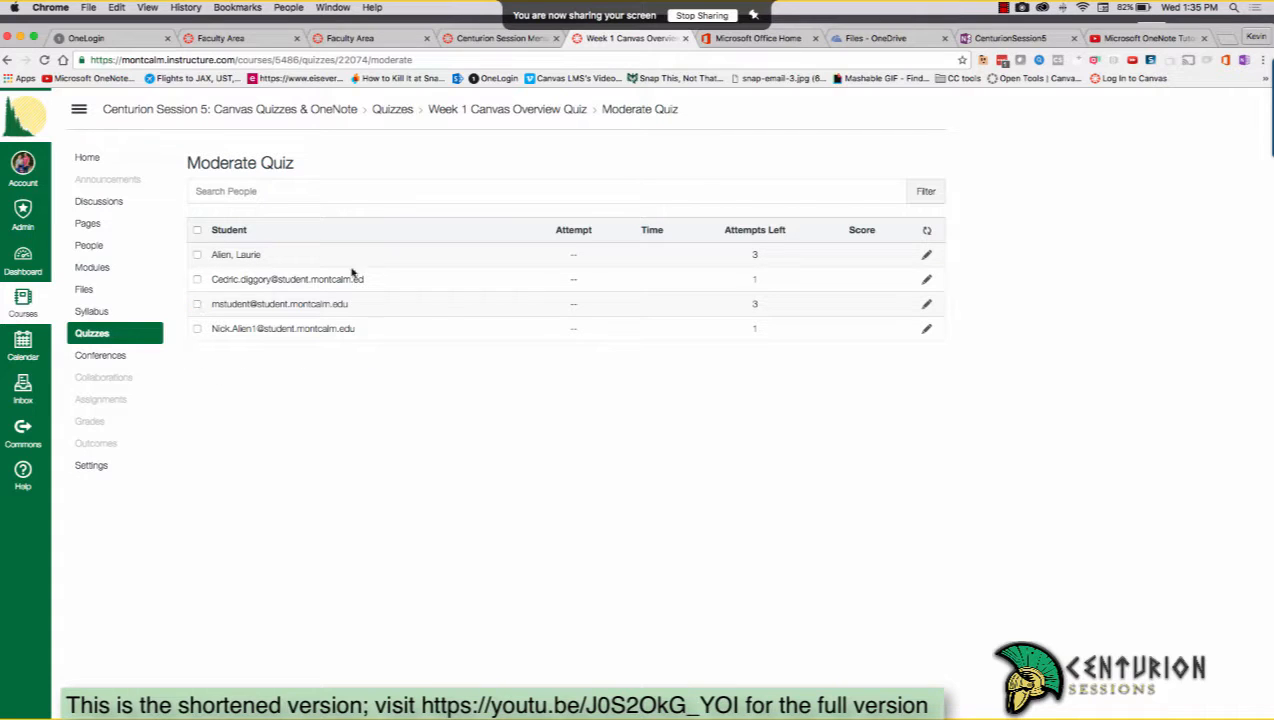
# Check the first student's individual extension settings without changing them, and return to the Week 1 Canvas Overview Quiz page.
pyautogui.click(925, 256)
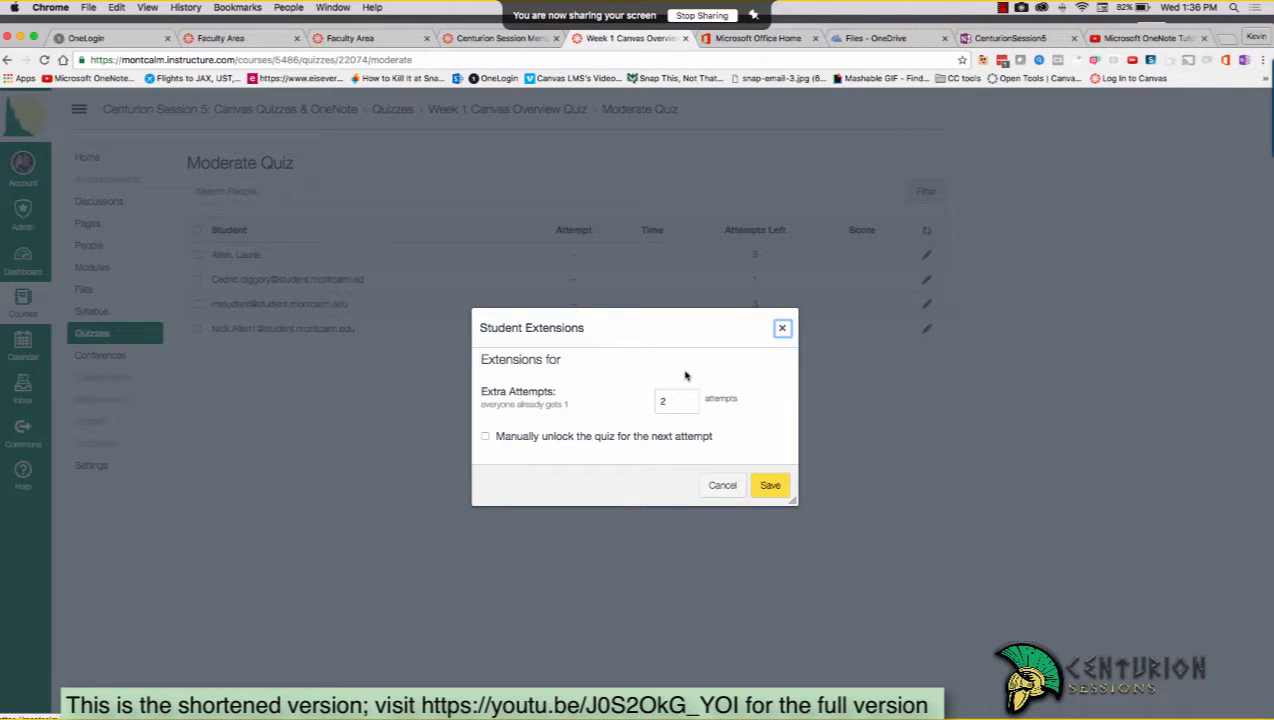
pyautogui.click(783, 330)
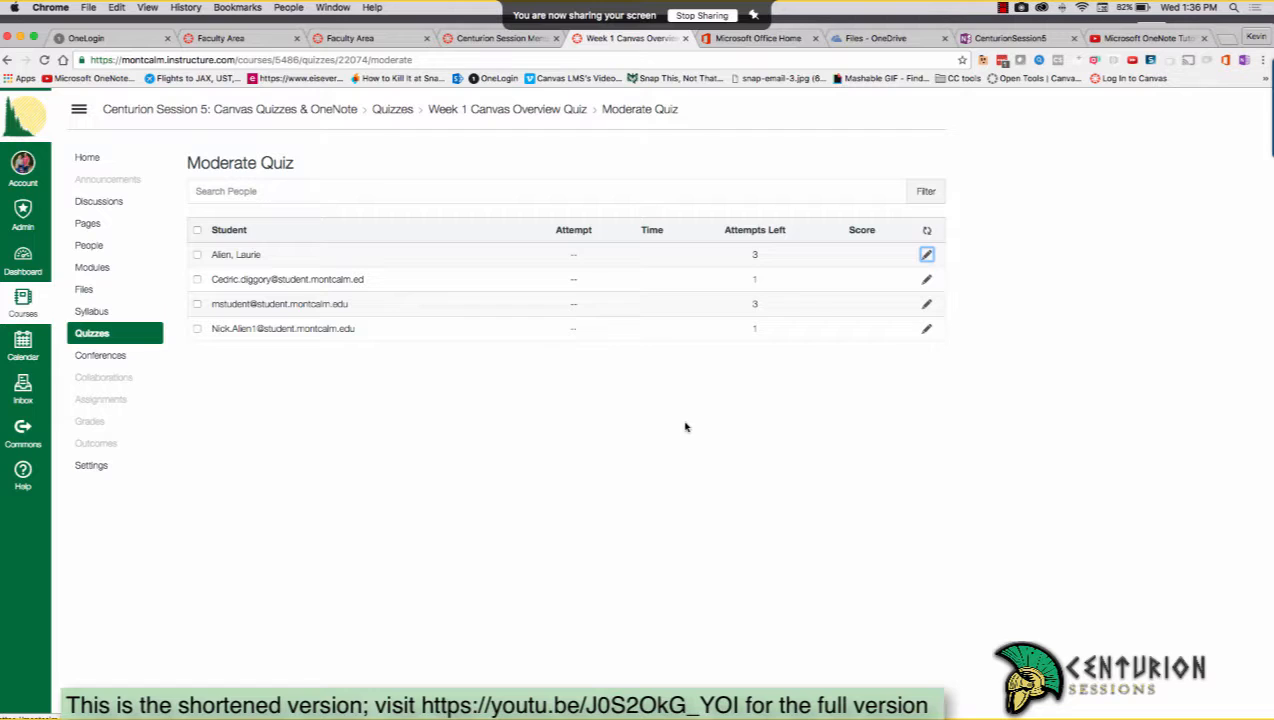
pyautogui.hscroll(-5, 267, 370)
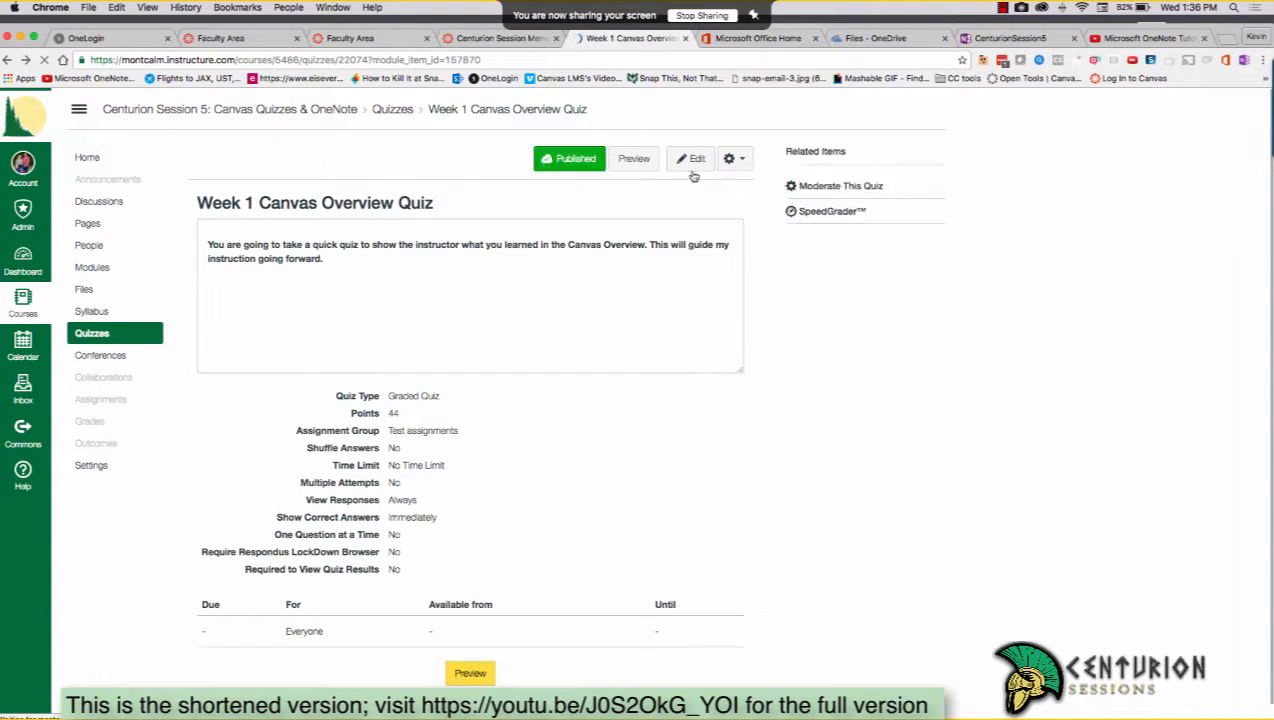
# Edit the Week 1 Canvas Overview Quiz to enable a time limit of 30 minutes, and save the quiz.
pyautogui.click(692, 160)
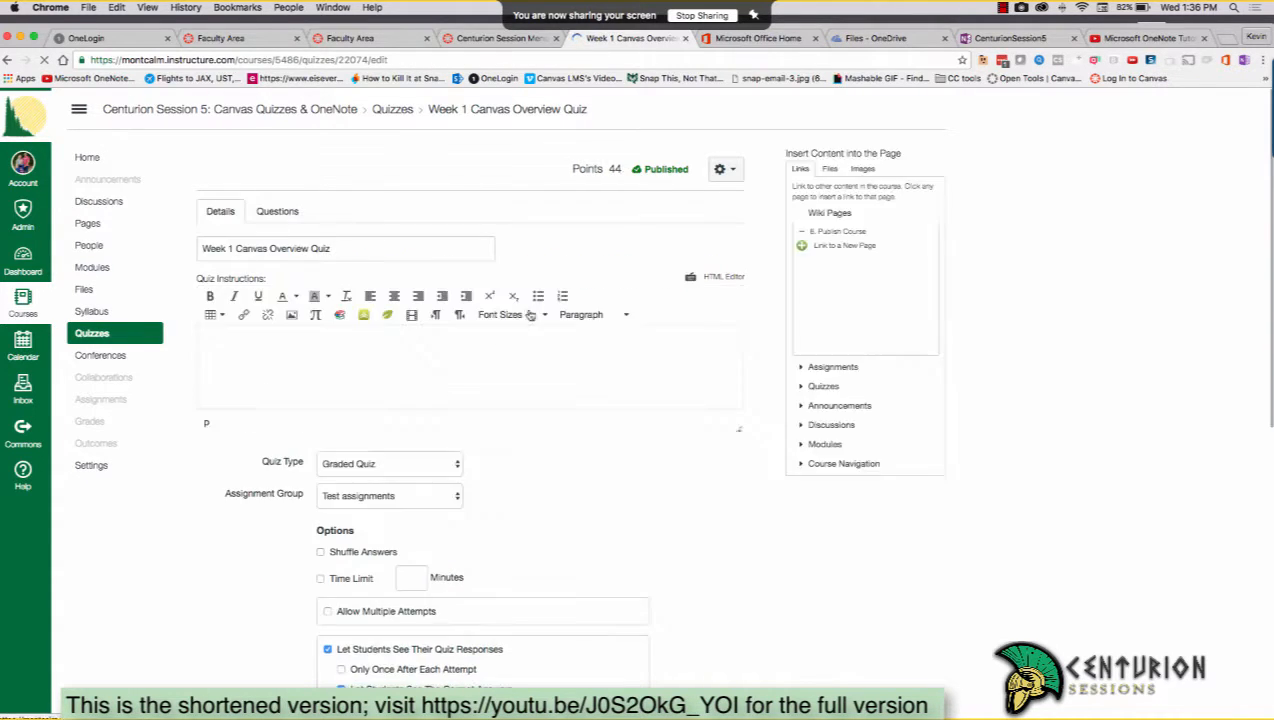
pyautogui.scroll(-3, 617, 365)
pyautogui.click(321, 432)
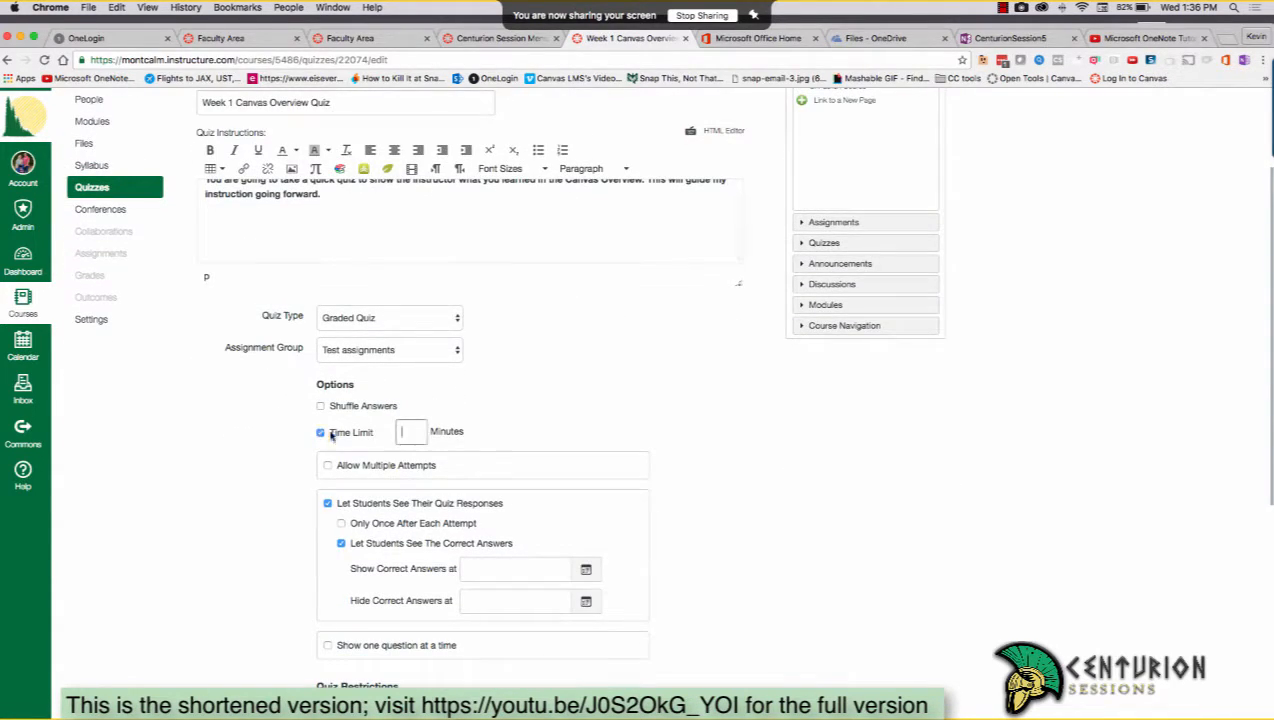
pyautogui.click(418, 435)
pyautogui.write('30')
pyautogui.scroll(-2, 716, 438)
pyautogui.scroll(-7, 716, 438)
pyautogui.click(716, 677)
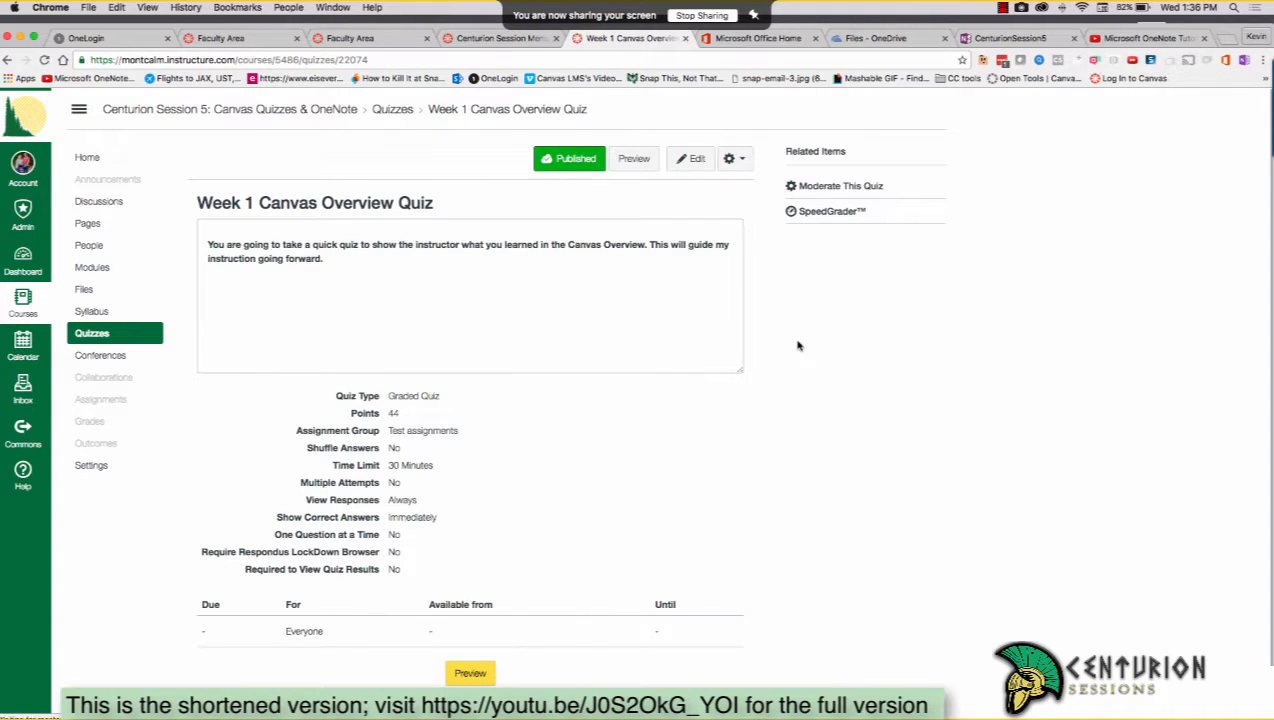
# In the quiz's moderation page, give the first student 90 extra minutes on every attempt and save the extension.
pyautogui.click(832, 190)
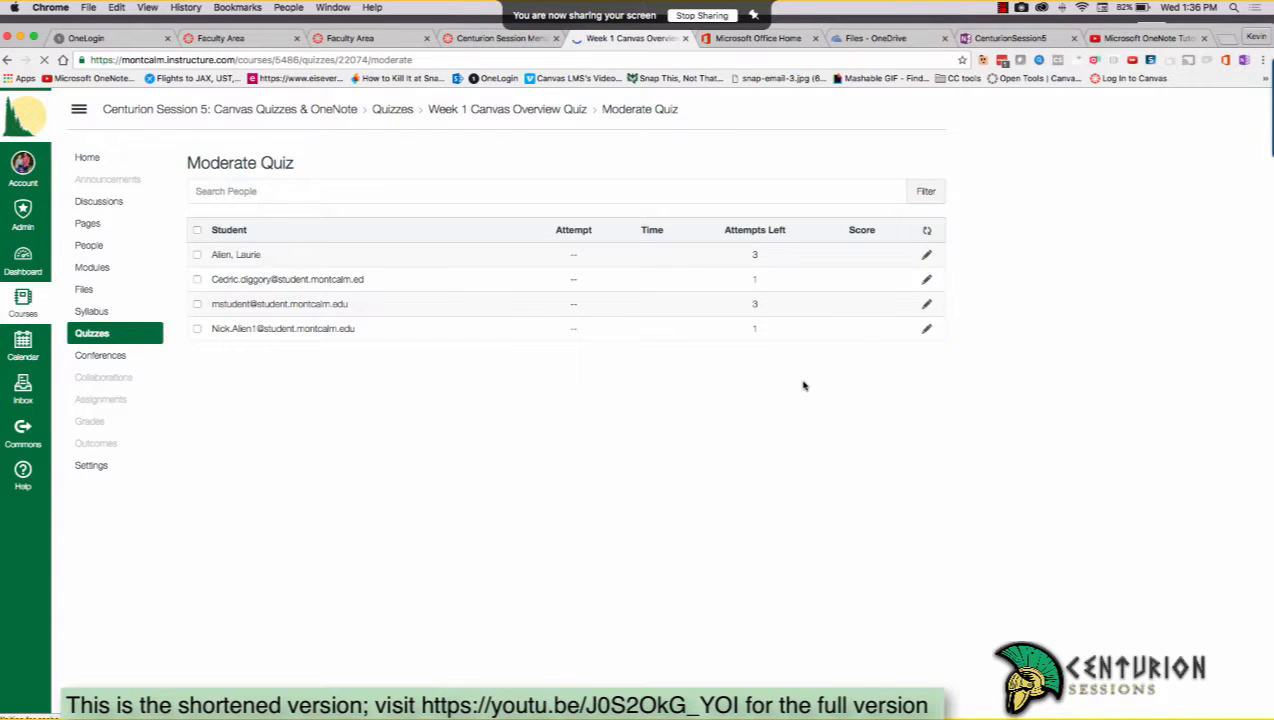
pyautogui.click(927, 256)
pyautogui.moveTo(484, 417); pyautogui.dragTo(585, 419)
pyautogui.click(661, 426)
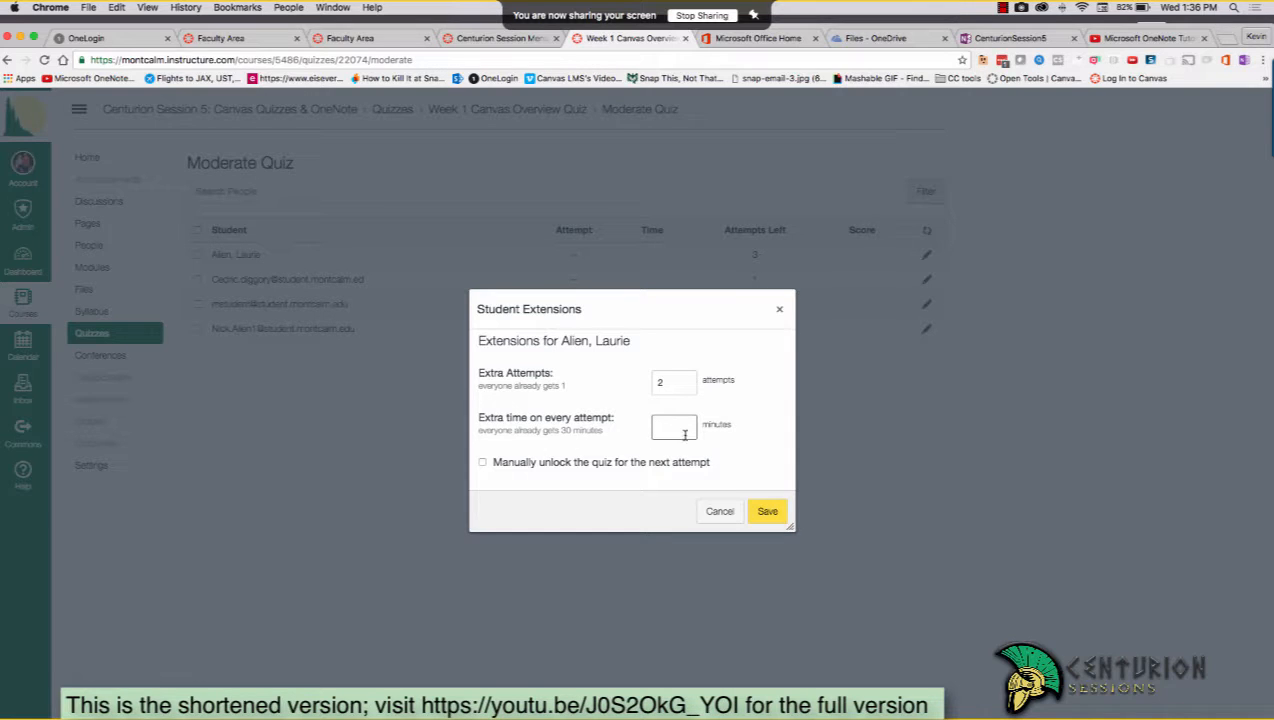
pyautogui.write('90')
pyautogui.click(765, 512)
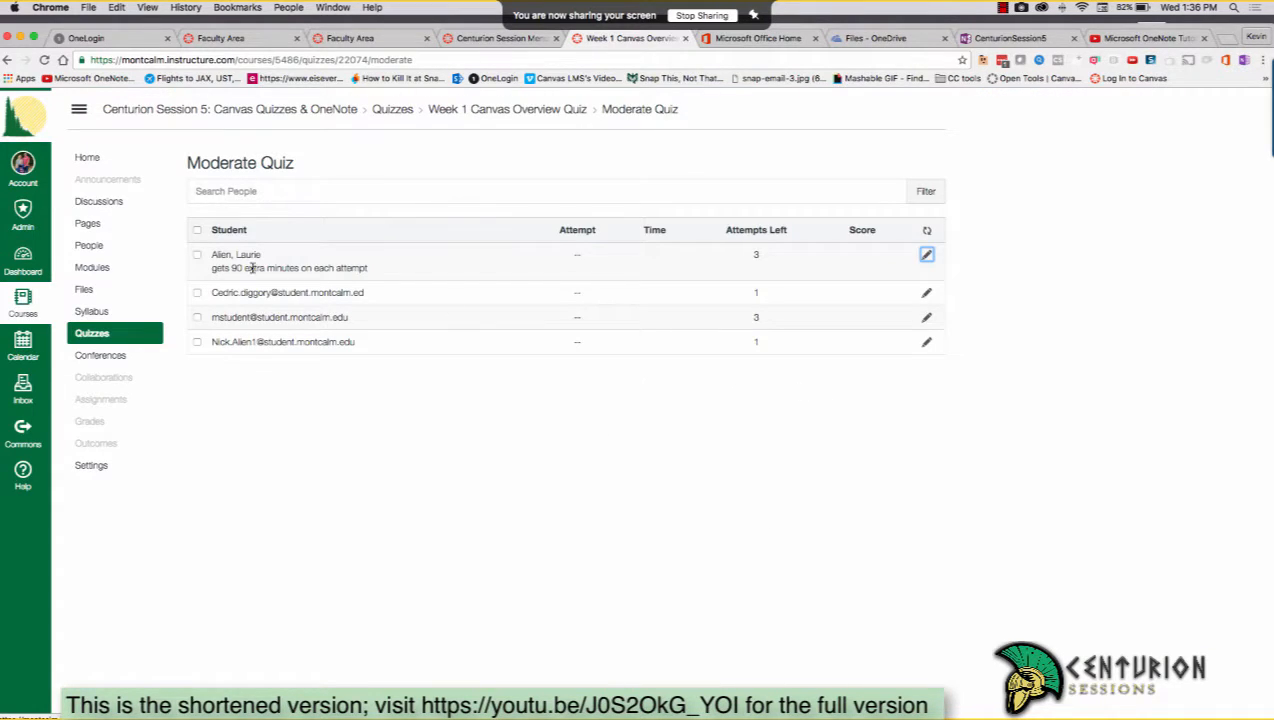
pyautogui.moveTo(210, 268); pyautogui.dragTo(370, 273)
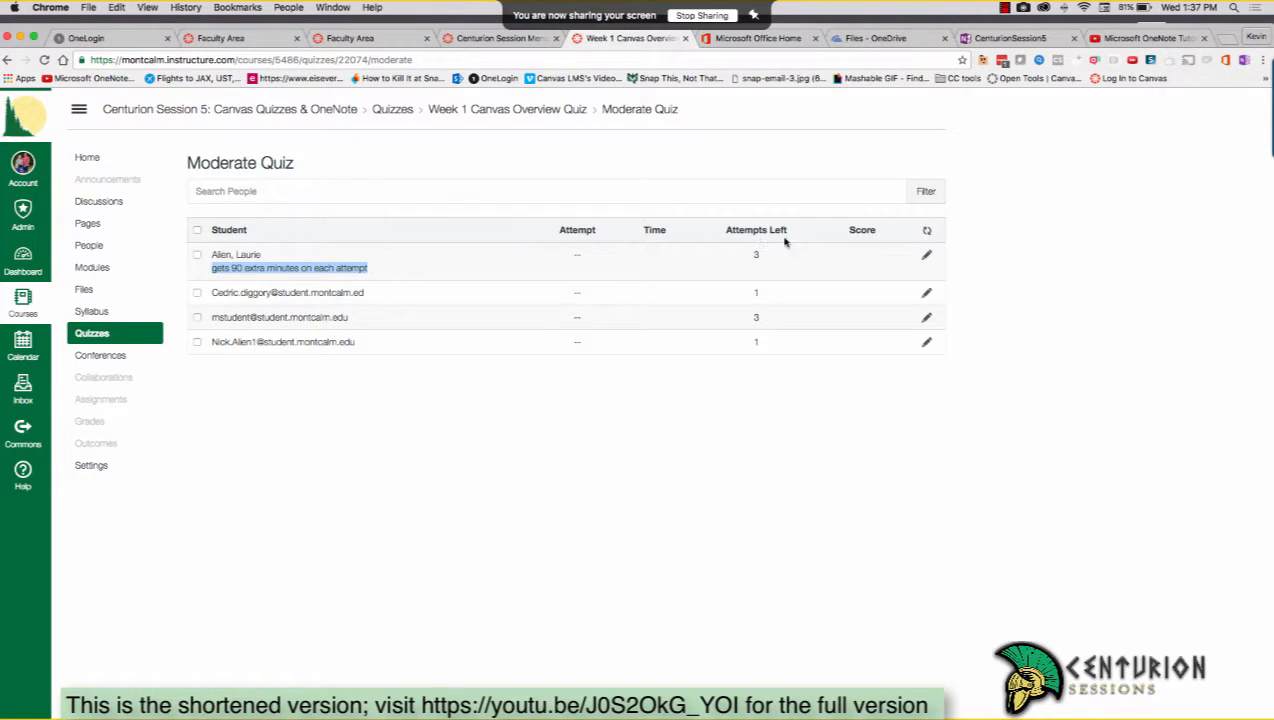
# Set the first student's extra time on every attempt to 30 minutes and save the extension.
pyautogui.click(926, 256)
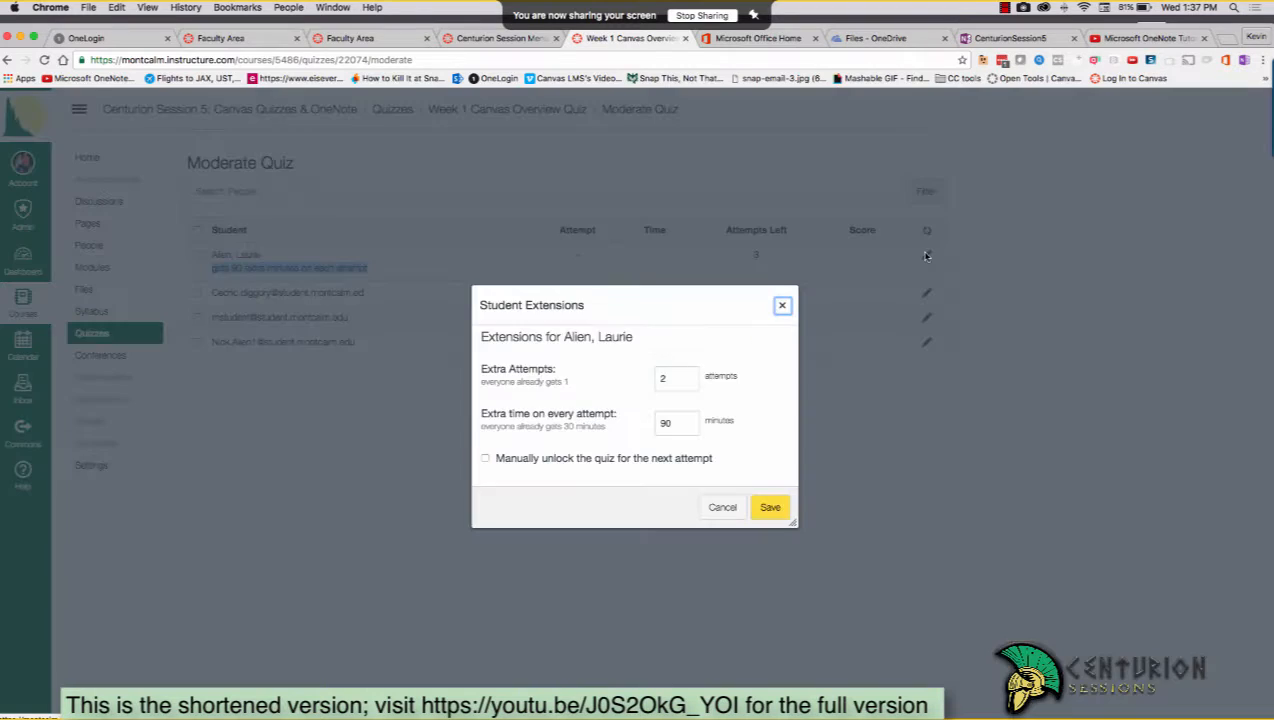
pyautogui.doubleClick(670, 421)
pyautogui.write('30')
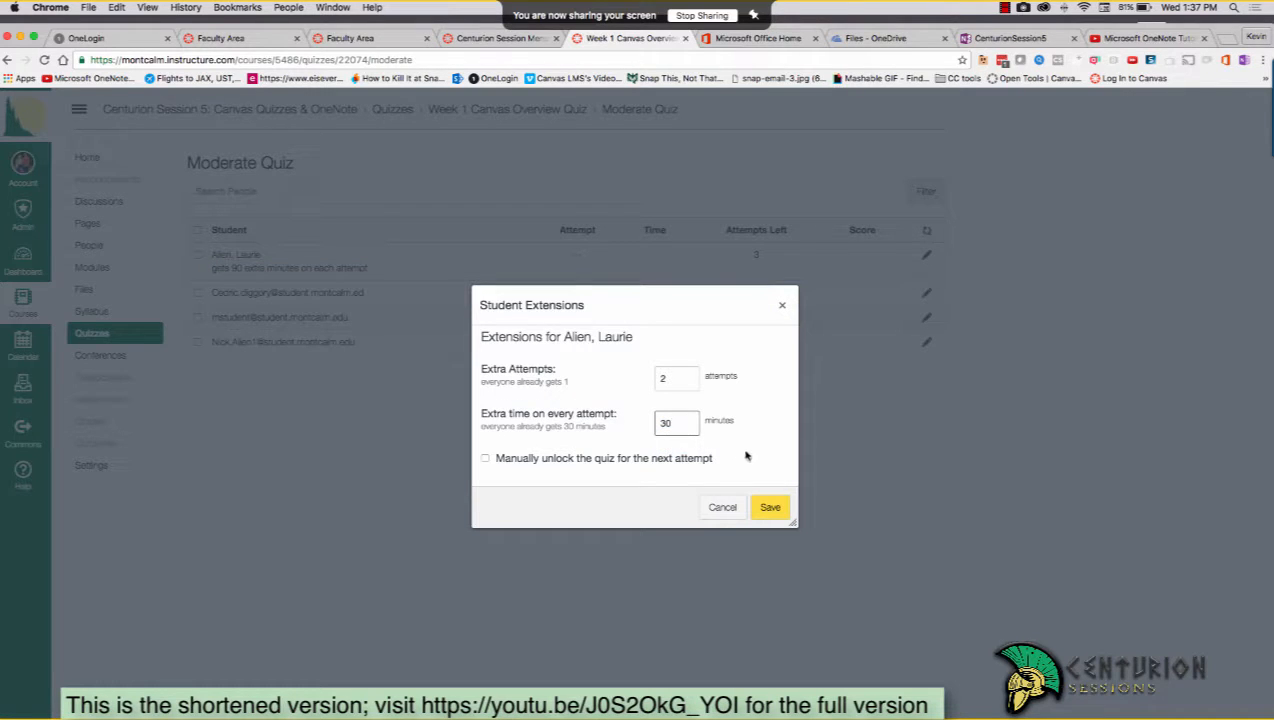
pyautogui.click(768, 507)
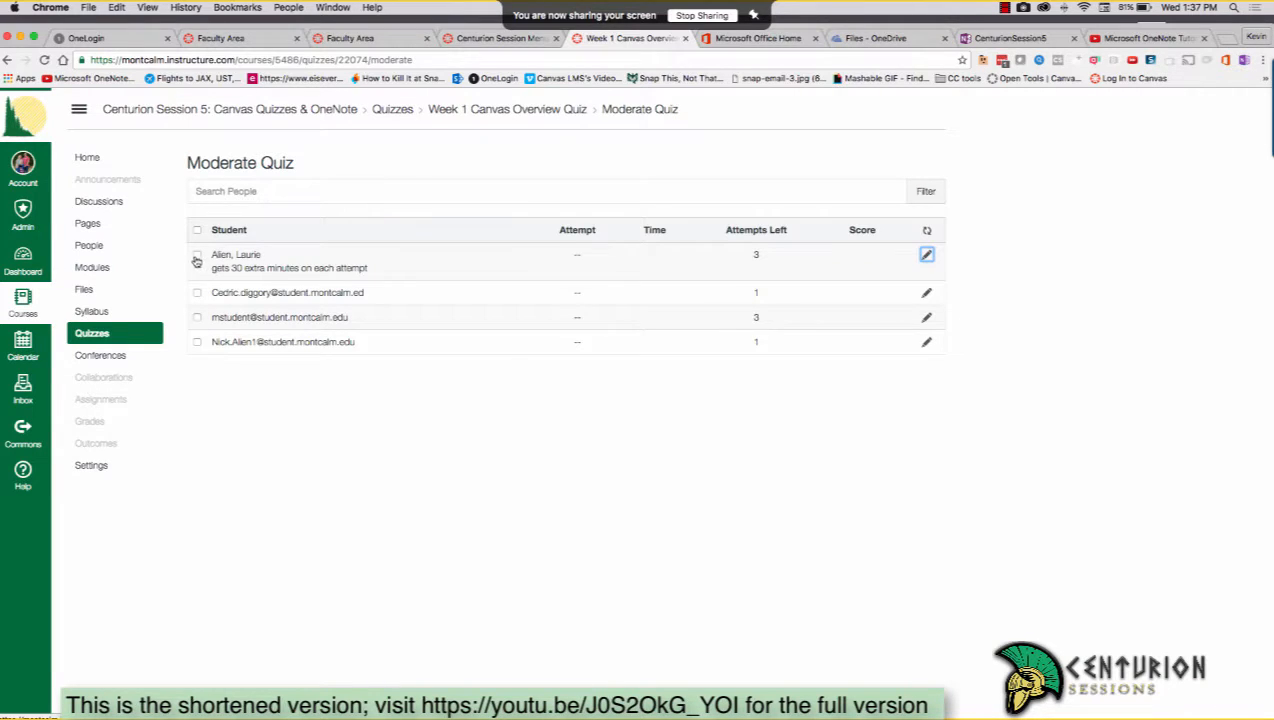
pyautogui.moveTo(209, 268); pyautogui.dragTo(376, 270)
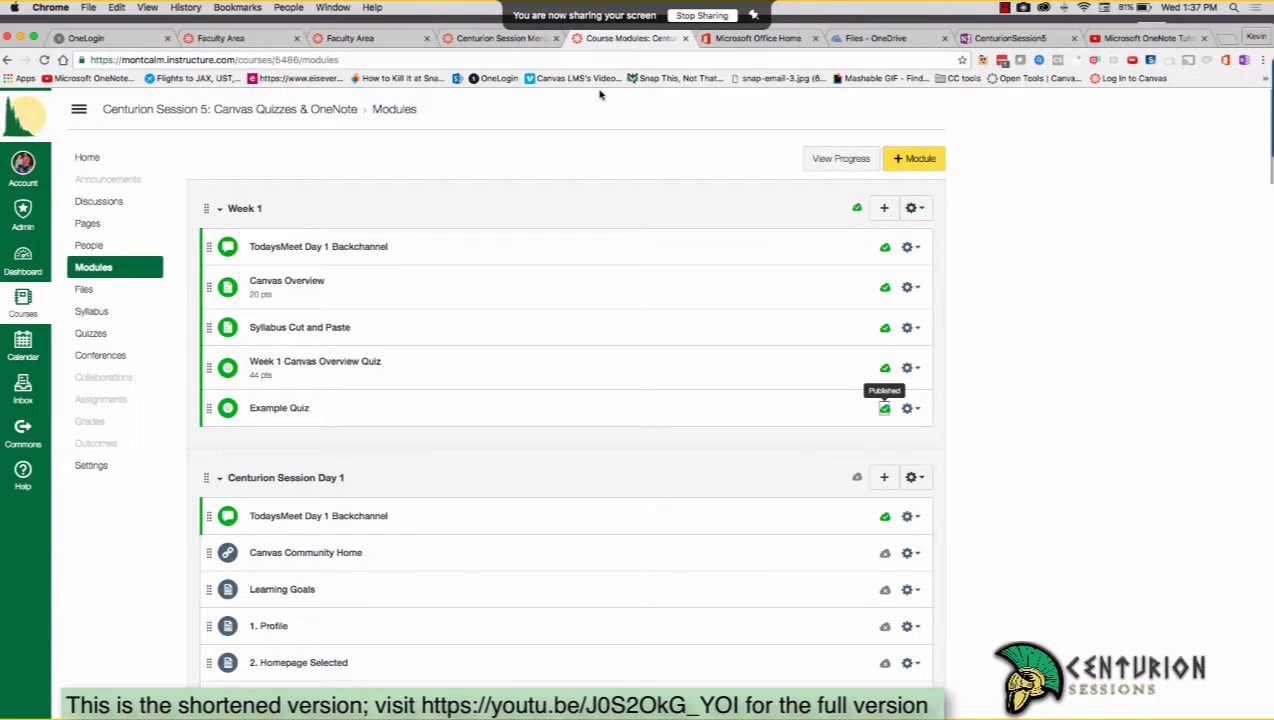
# Switch to the Faculty Area course and open the Centurion Session 5 page from its Centurion Session menu.
pyautogui.click(250, 40)
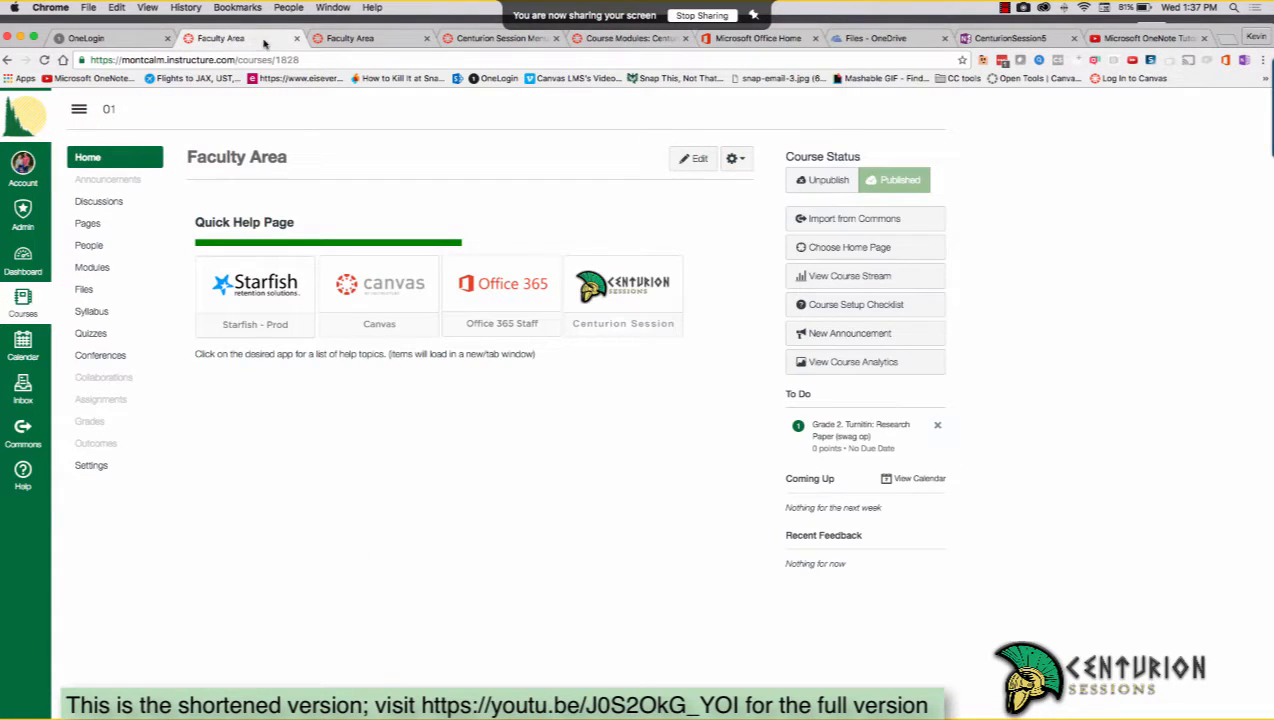
pyautogui.click(620, 296)
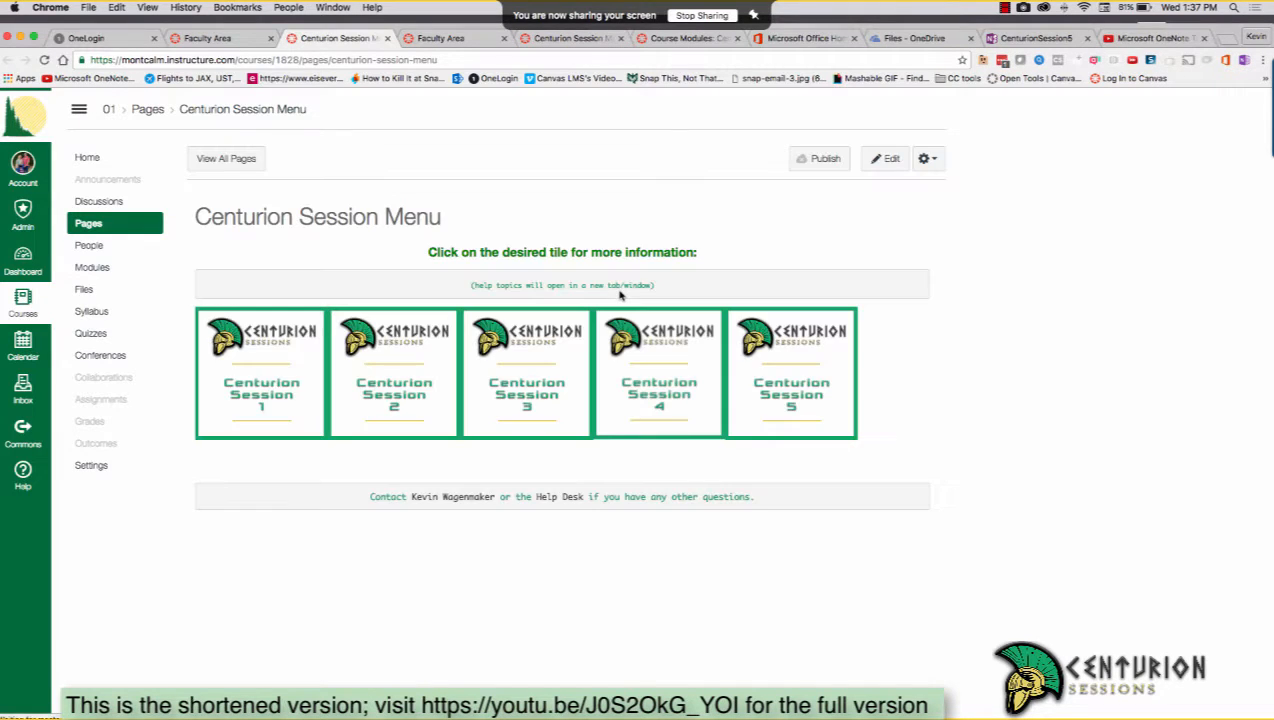
pyautogui.click(787, 362)
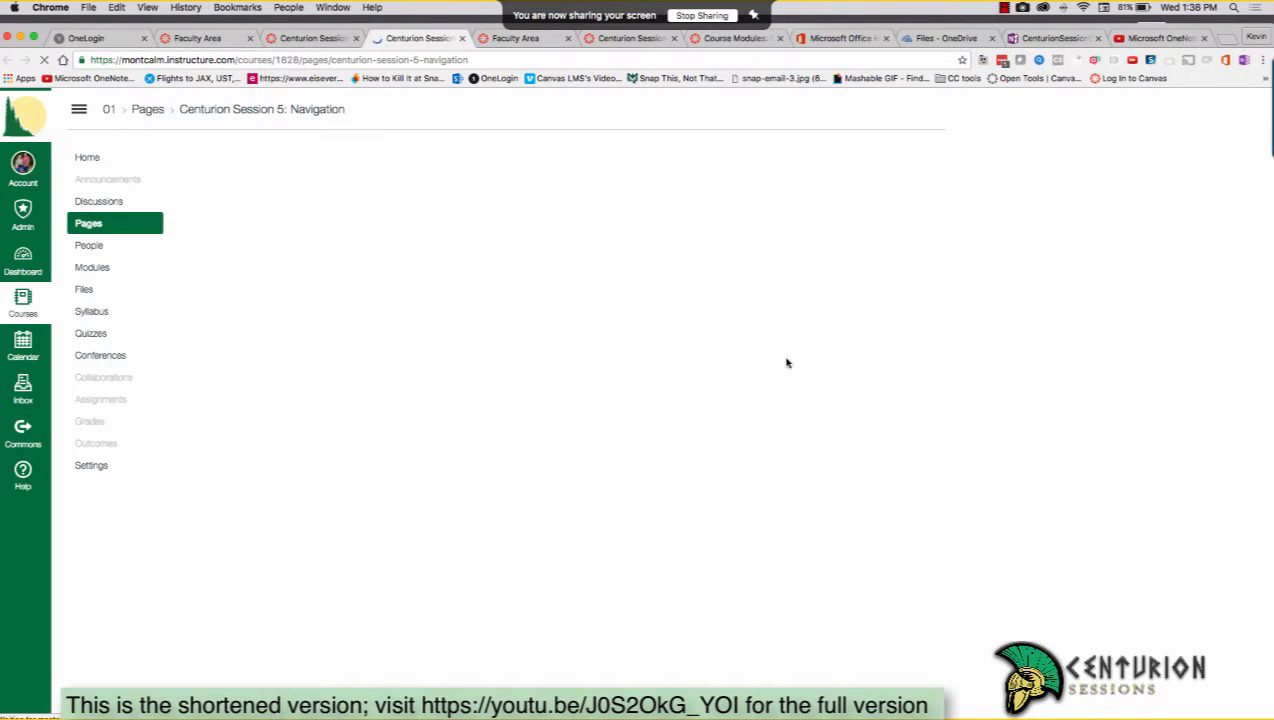